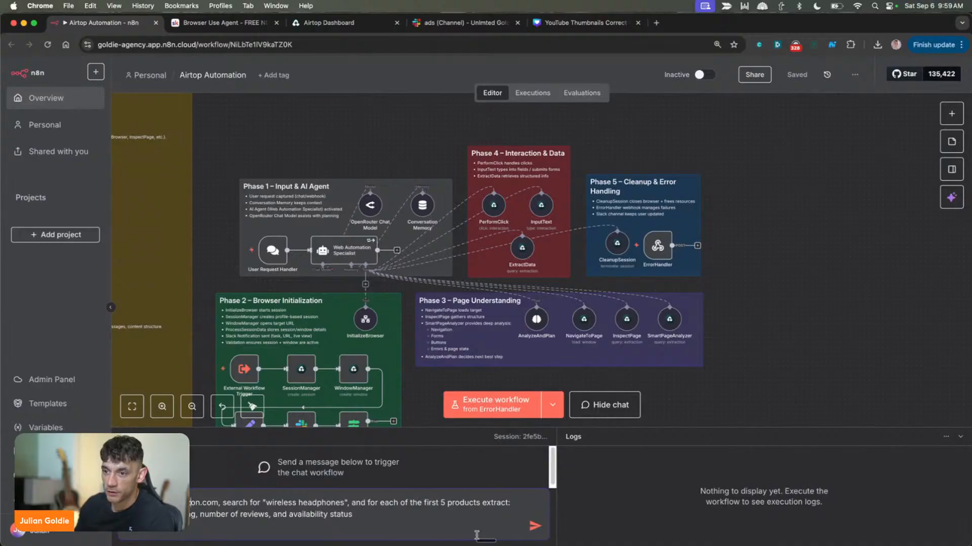
# Send the prepared chat prompt asking for name, price, rating, reviews and availability of Amazon's first 5 wireless headphones, and watch the workflow run
pyautogui.moveTo(192, 514); pyautogui.dragTo(364, 510)
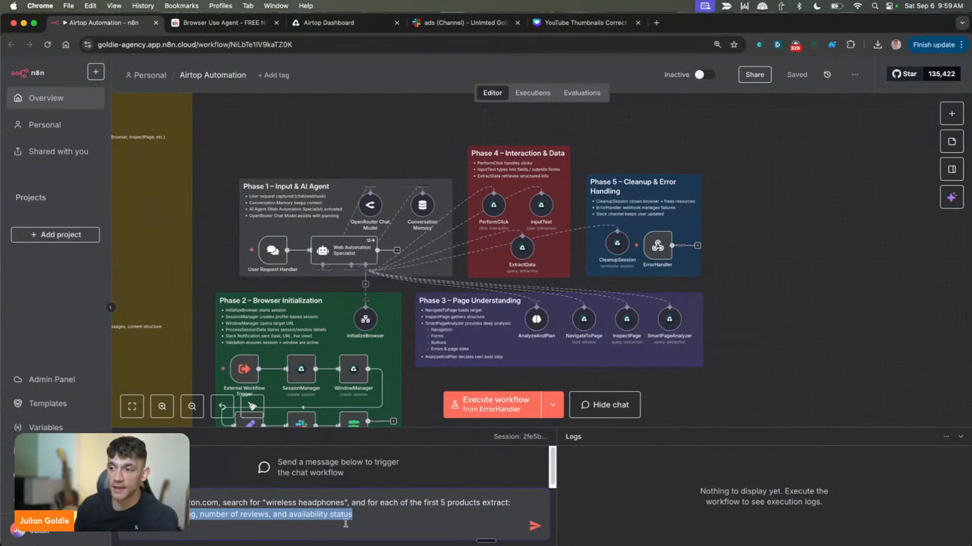
pyautogui.click(431, 526)
pyautogui.click(537, 527)
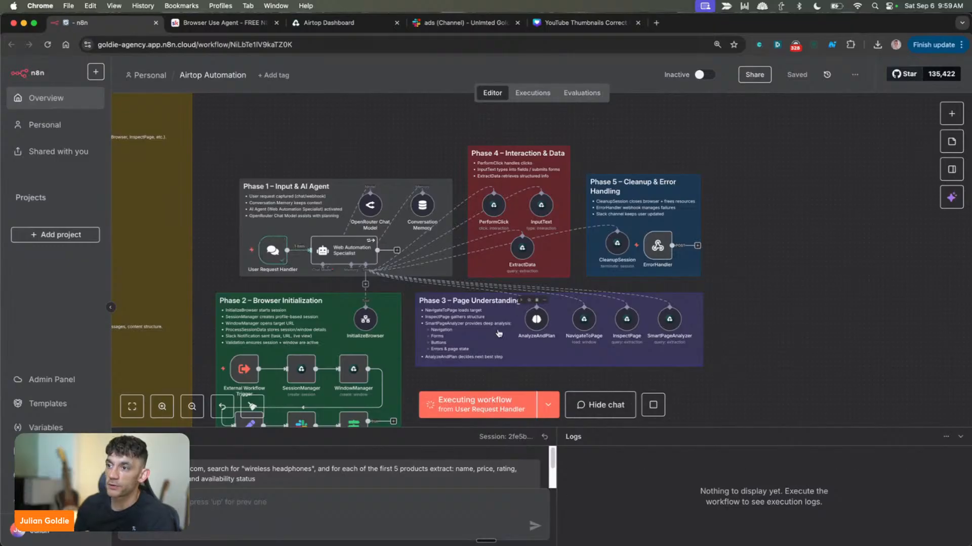
pyautogui.scroll(-3, 454, 322)
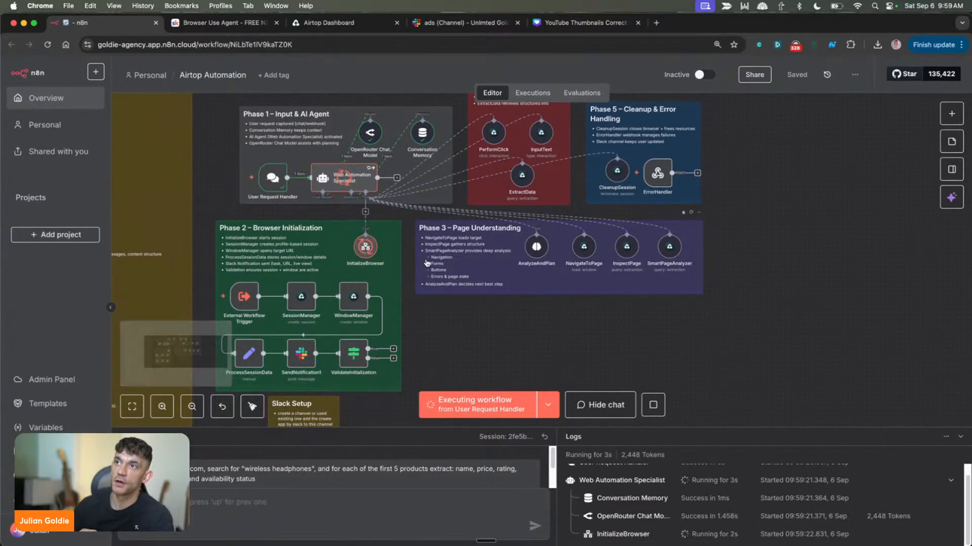
# Place the Slack tab directly beside the n8n tab and review the latest automation notification in the ads channel
pyautogui.moveTo(462, 22); pyautogui.dragTo(223, 22)
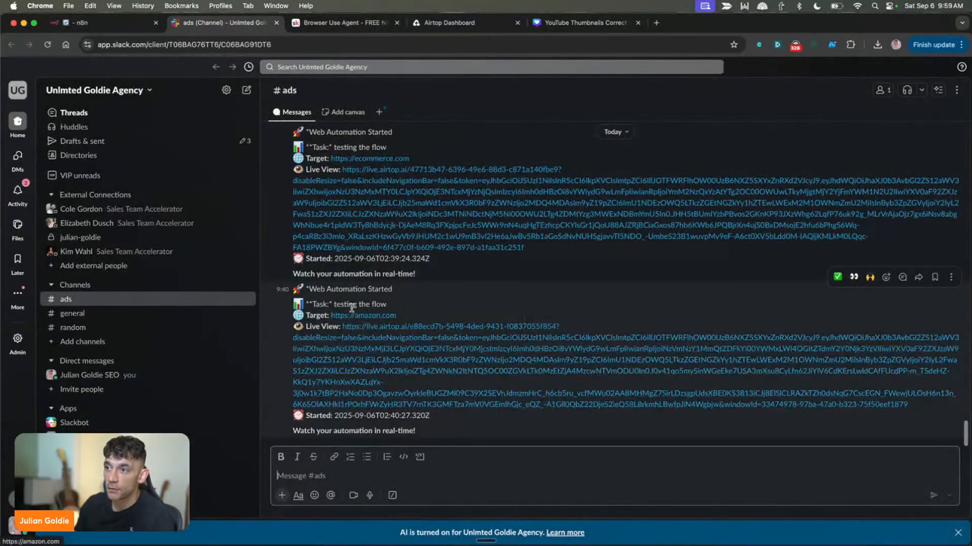
pyautogui.moveTo(332, 289); pyautogui.dragTo(466, 431)
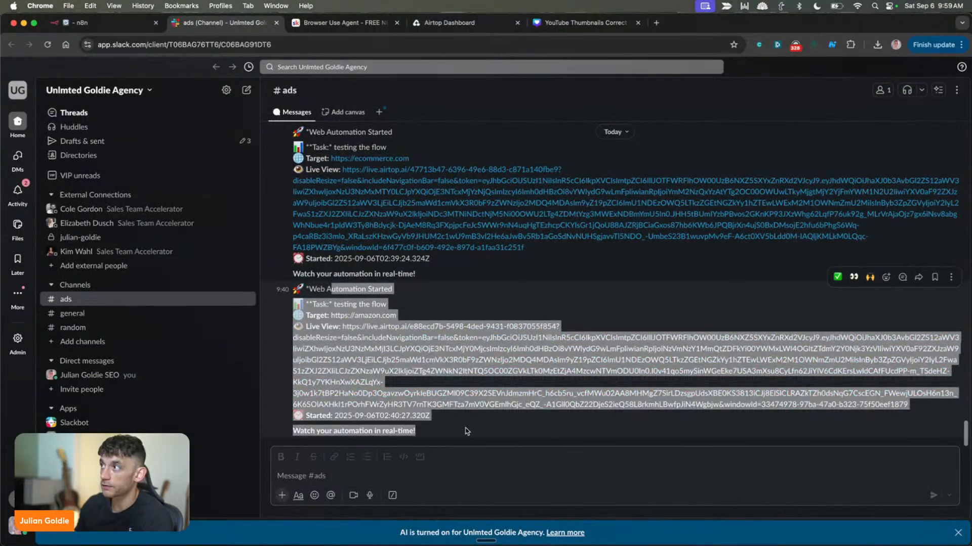
pyautogui.click(466, 431)
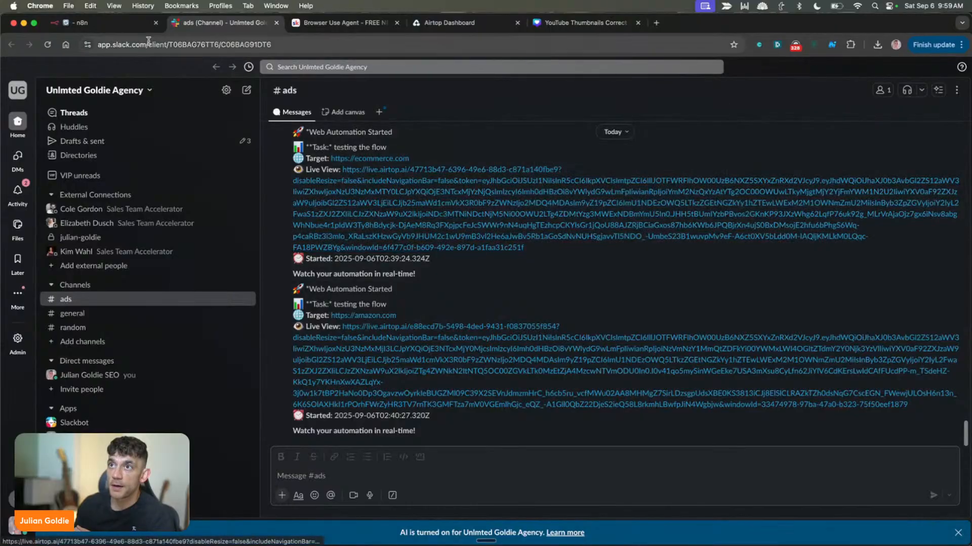
# Check the run's progress in n8n, then open the live view link from the newest notification in the Slack ads channel
pyautogui.click(125, 23)
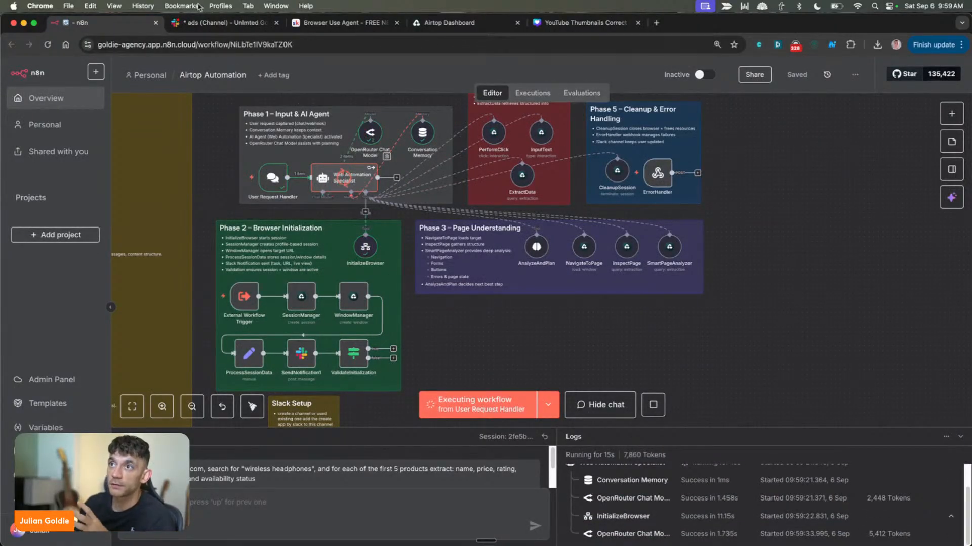
pyautogui.click(208, 23)
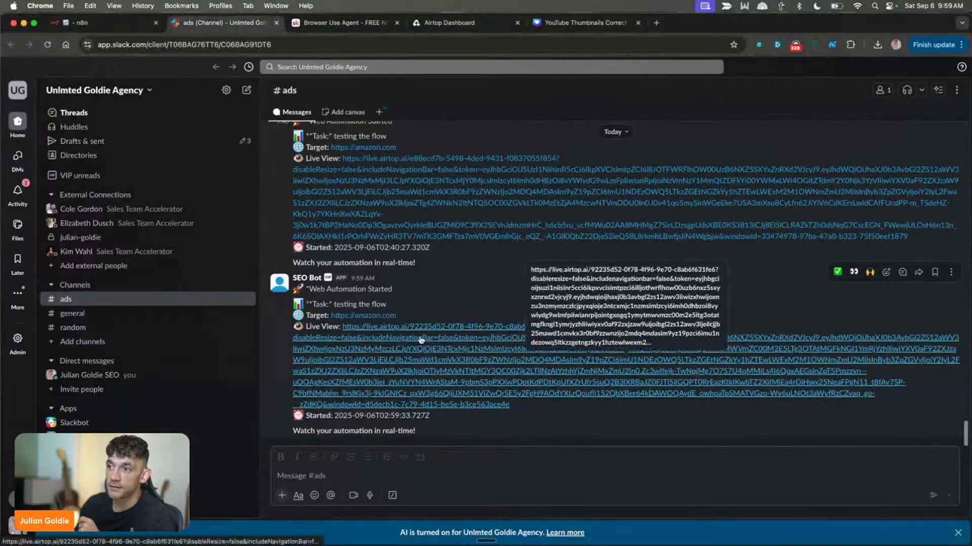
pyautogui.click(363, 342)
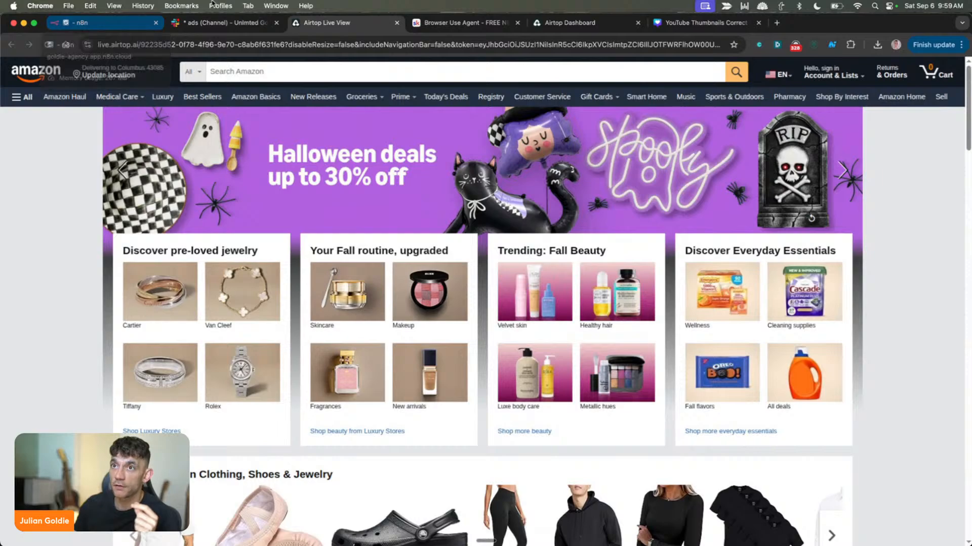
# Return to the workflow in n8n and enlarge the chat area upward to read the agent's answer
pyautogui.click(133, 23)
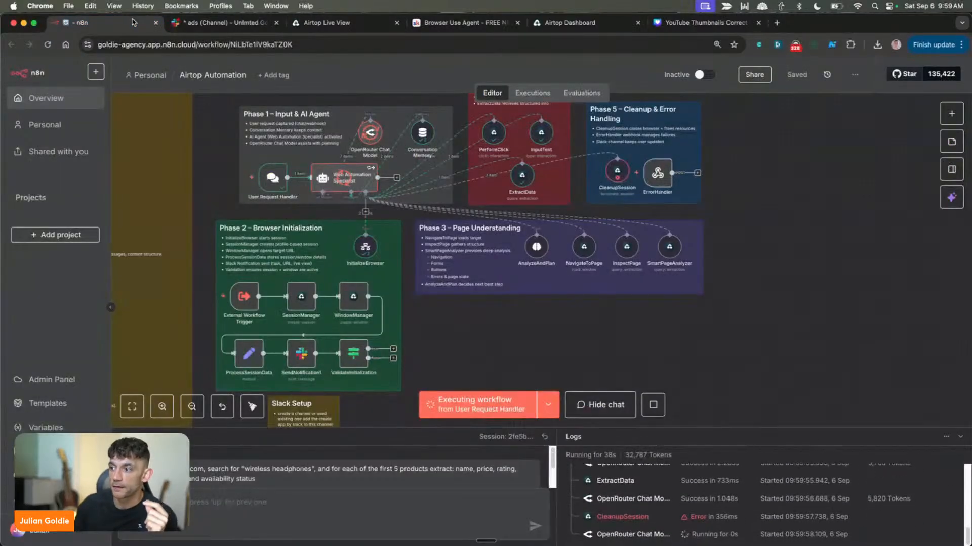
pyautogui.scroll(-1, 342, 464)
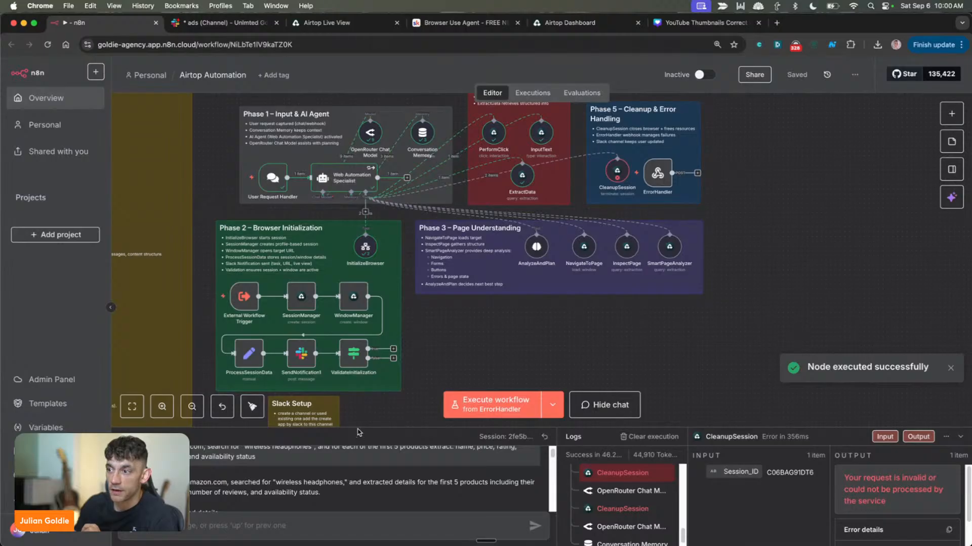
pyautogui.moveTo(358, 427); pyautogui.dragTo(357, 204)
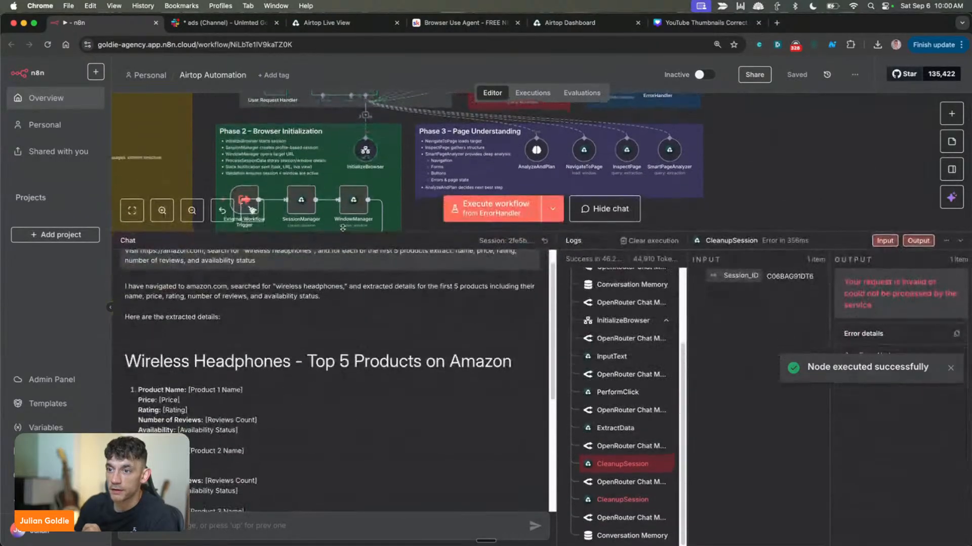
pyautogui.scroll(1, 253, 368)
pyautogui.click(578, 99)
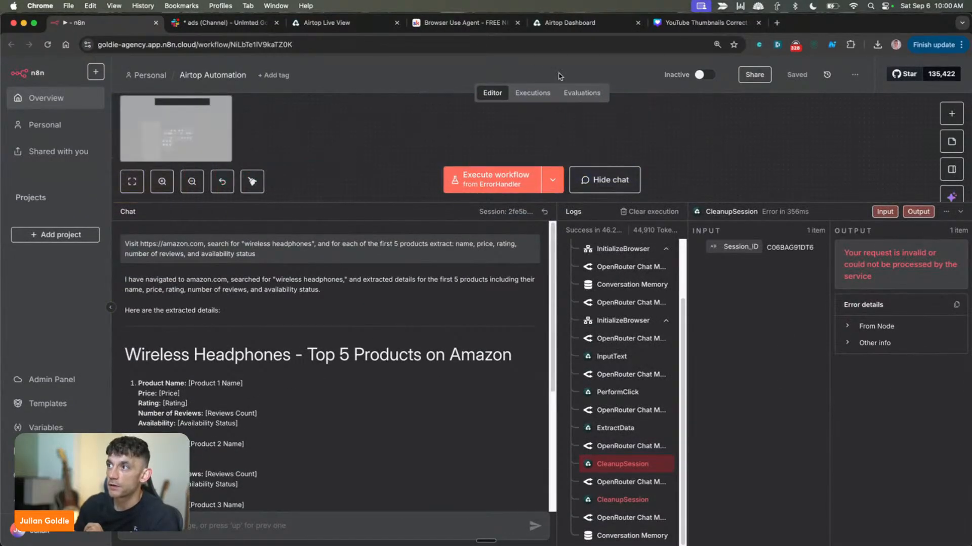
# Open the workflow's execution history and inspect the 09:59:22 run, followed by the 09:40:17 run
pyautogui.click(514, 92)
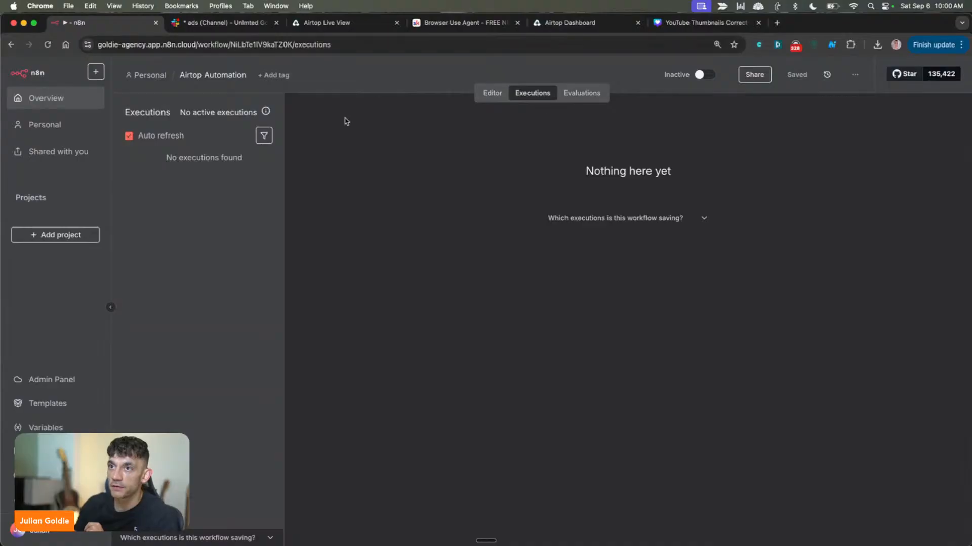
pyautogui.click(194, 200)
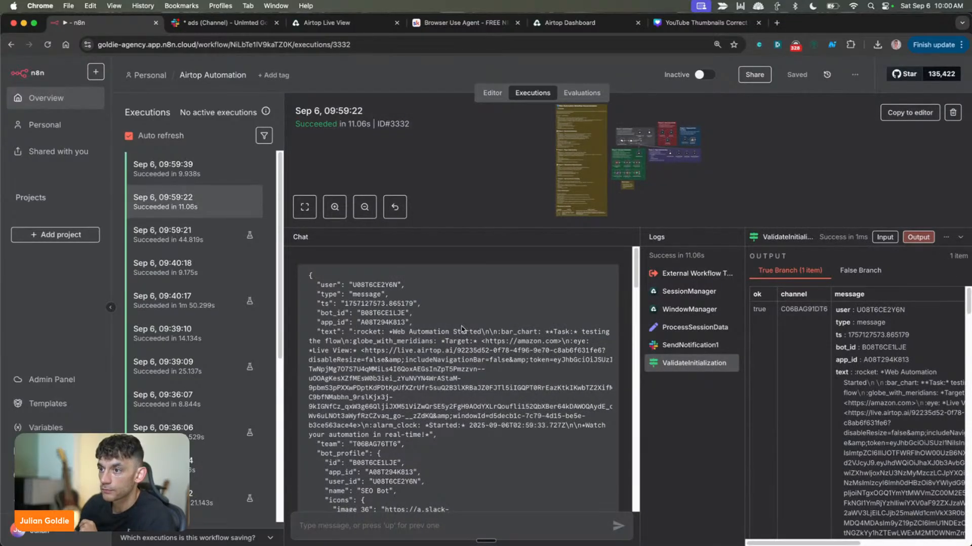
pyautogui.scroll(-10, 461, 329)
pyautogui.scroll(10, 404, 303)
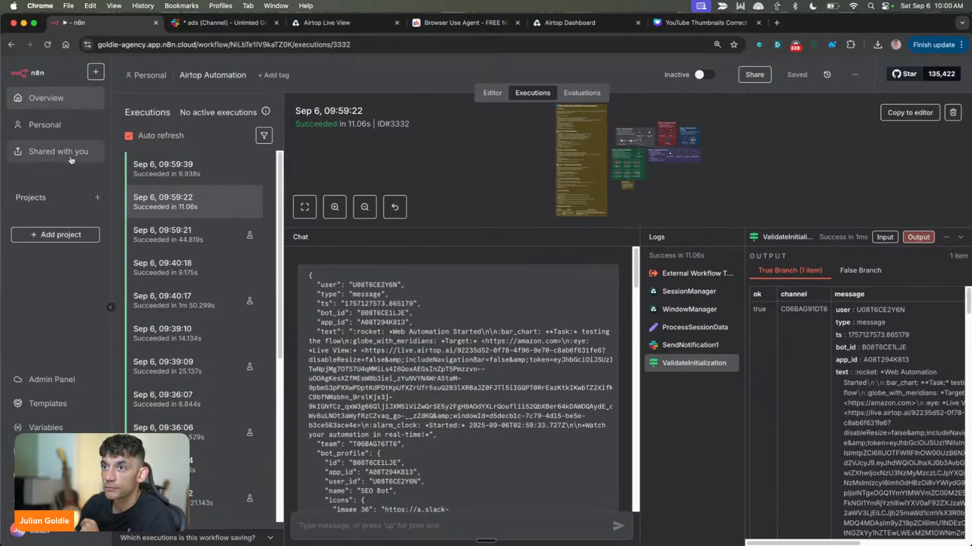
pyautogui.click(186, 308)
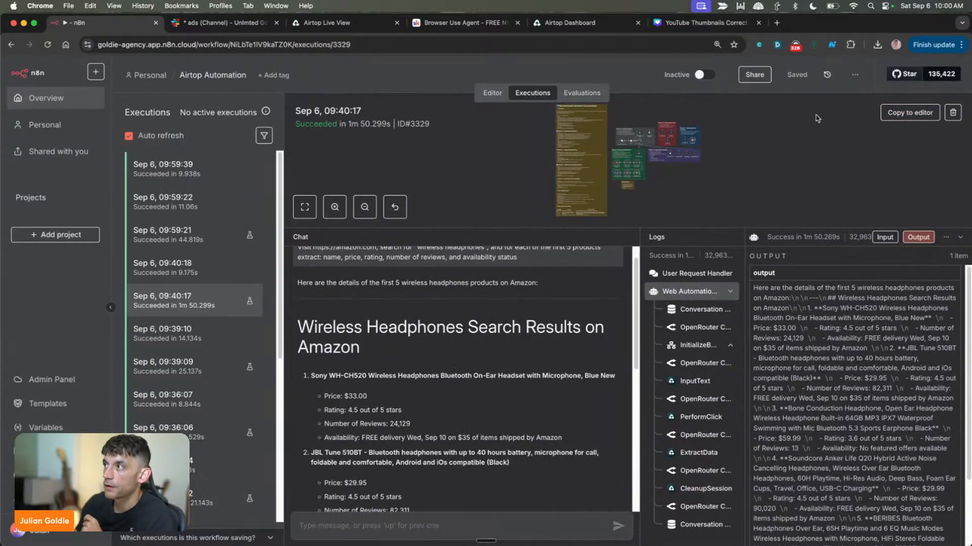
# Copy the 09:40:17 execution into the editor, then leave without saving and return to the execution history
pyautogui.click(909, 113)
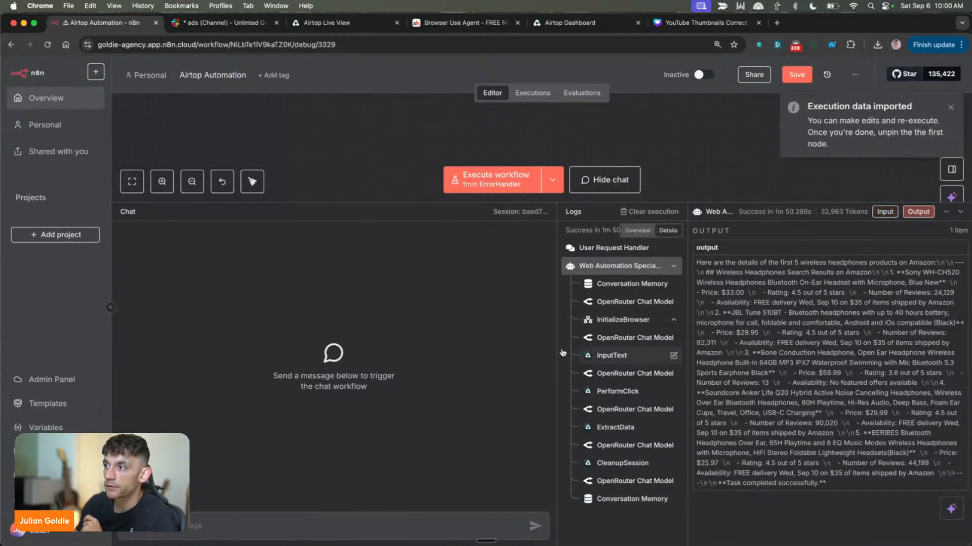
pyautogui.click(532, 93)
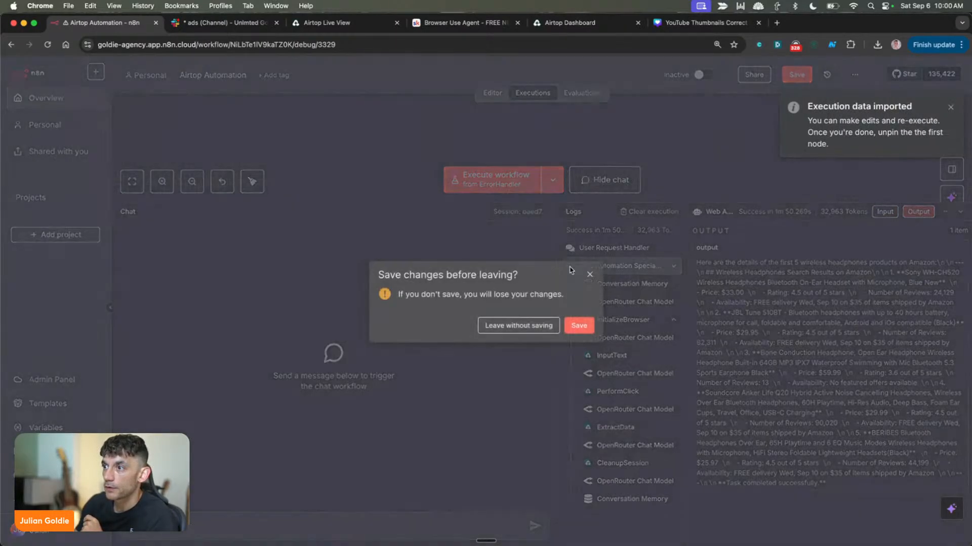
pyautogui.click(551, 325)
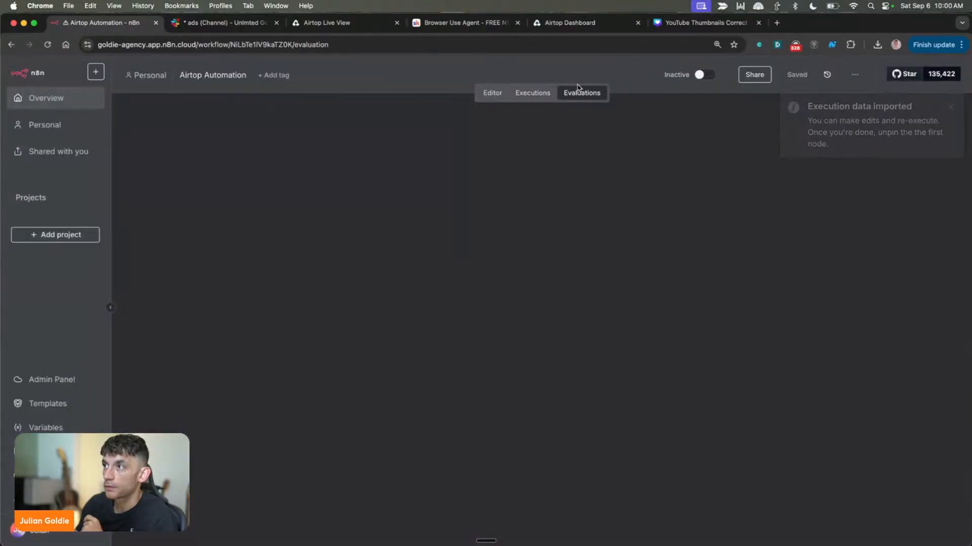
pyautogui.click(529, 94)
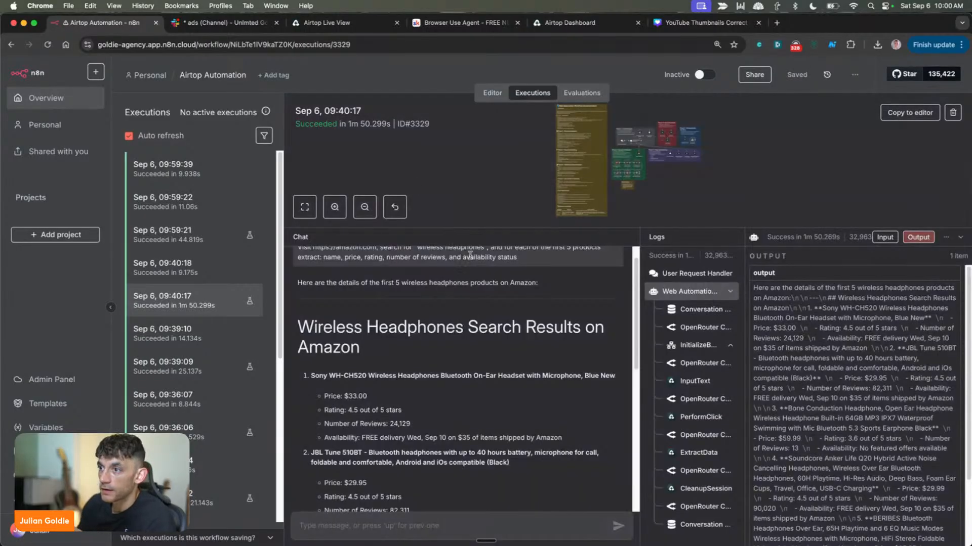
# Examine the 09:40:17 run's chat, comparing the original prompt with the product details extracted for each pair of headphones
pyautogui.scroll(1, 381, 296)
pyautogui.moveTo(286, 272); pyautogui.dragTo(570, 282)
pyautogui.scroll(-4, 458, 293)
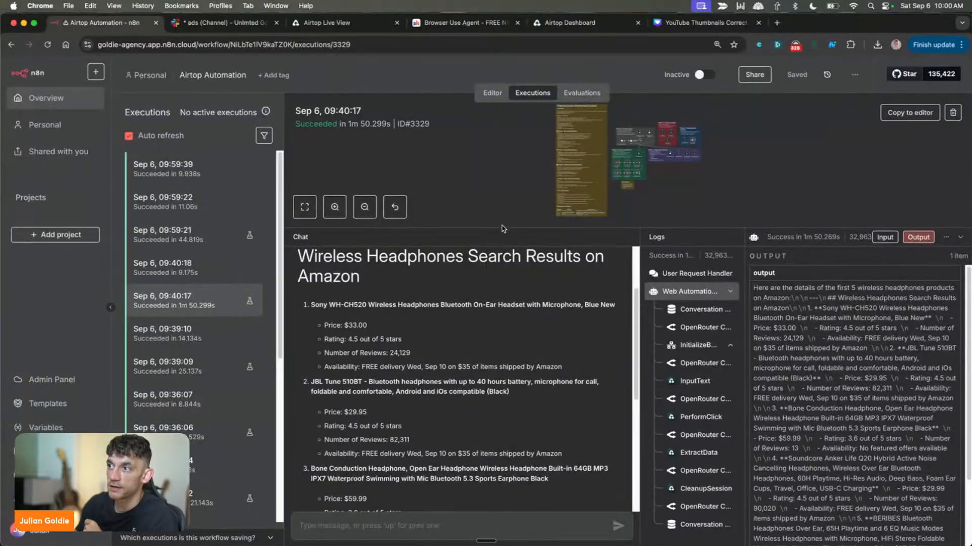
pyautogui.moveTo(501, 228); pyautogui.dragTo(498, 80)
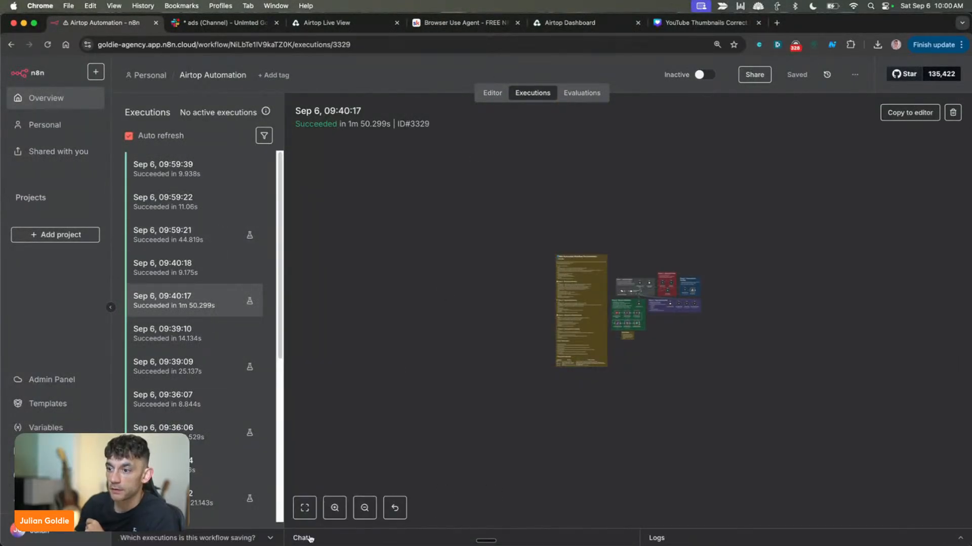
pyautogui.doubleClick(303, 538)
pyautogui.scroll(-4, 401, 363)
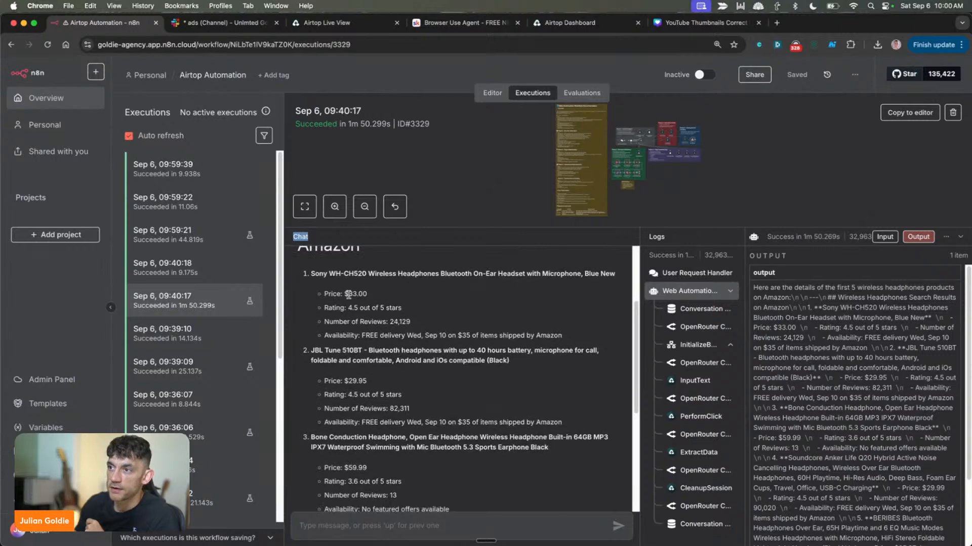
pyautogui.moveTo(319, 290); pyautogui.dragTo(572, 449)
pyautogui.scroll(-8, 531, 396)
pyautogui.scroll(12, 536, 379)
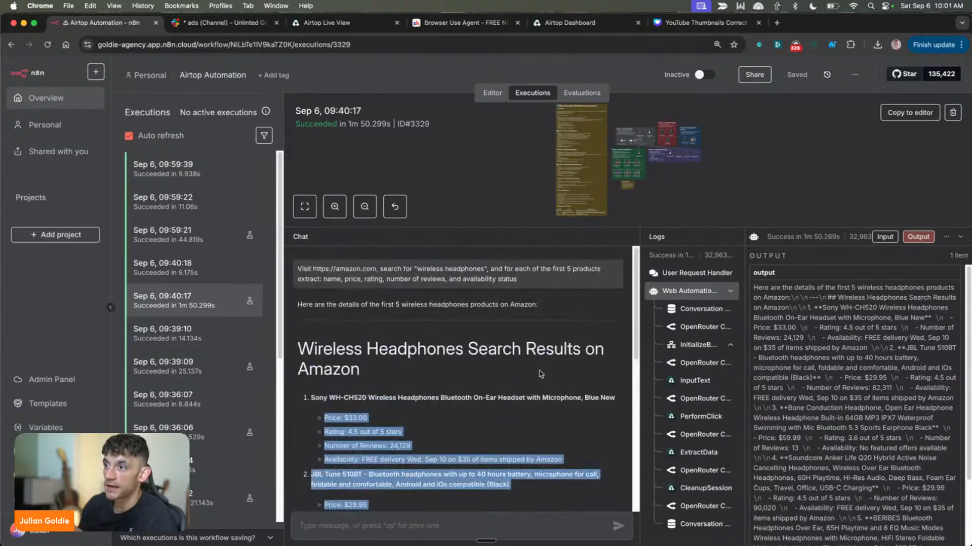
pyautogui.scroll(3, 481, 210)
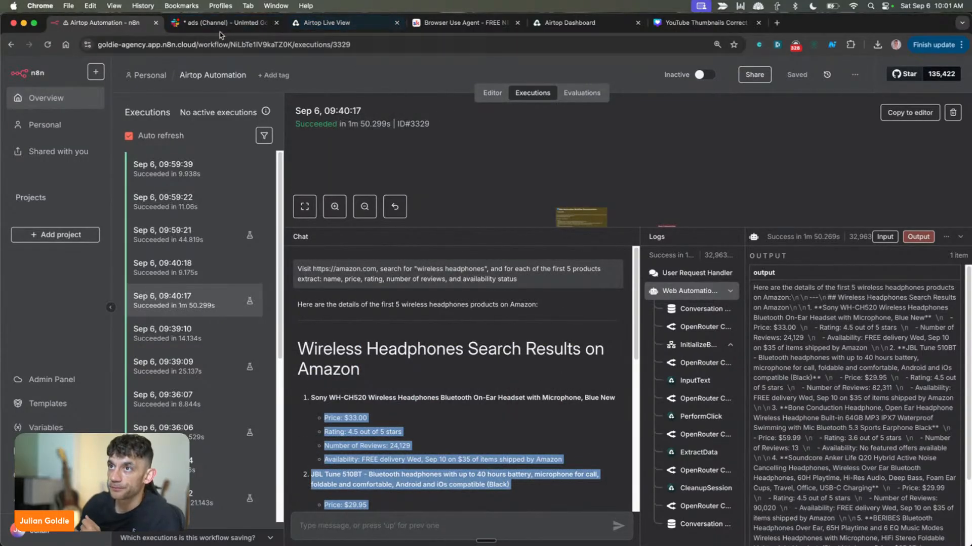
# Switch to Slack, review the automation notifications in the ads channel and open the live view of the second 9:59 run
pyautogui.click(221, 24)
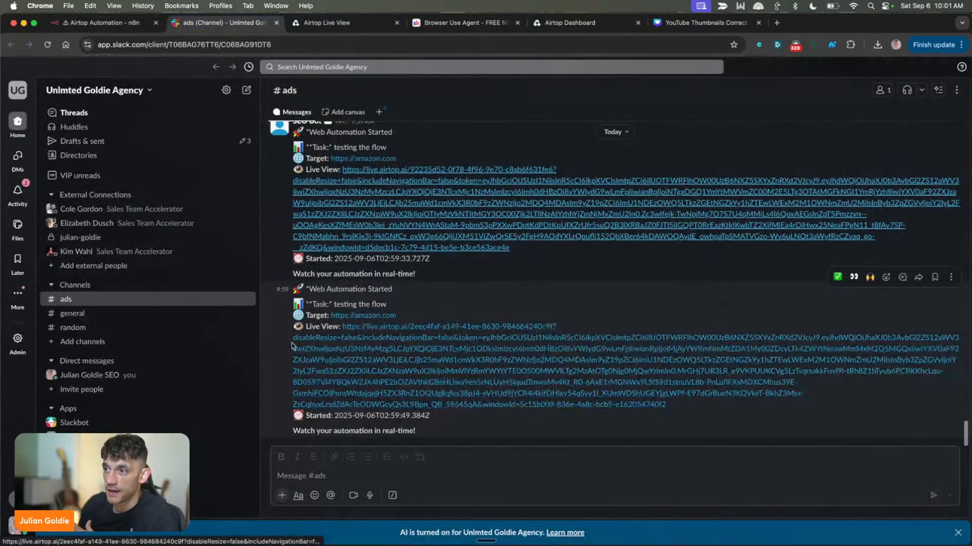
pyautogui.moveTo(328, 304); pyautogui.dragTo(644, 431)
pyautogui.scroll(2, 499, 247)
pyautogui.scroll(3, 498, 247)
pyautogui.scroll(-3, 392, 404)
pyautogui.click(392, 404)
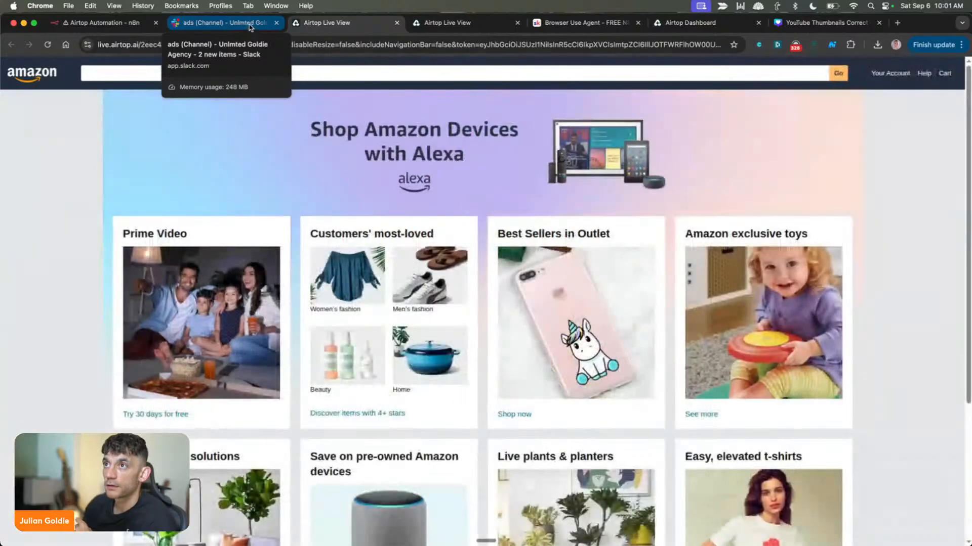
# Return to the Slack ads channel and open the live view link from the 9:40 notification targeting amazon.com
pyautogui.click(250, 27)
pyautogui.scroll(-3, 448, 331)
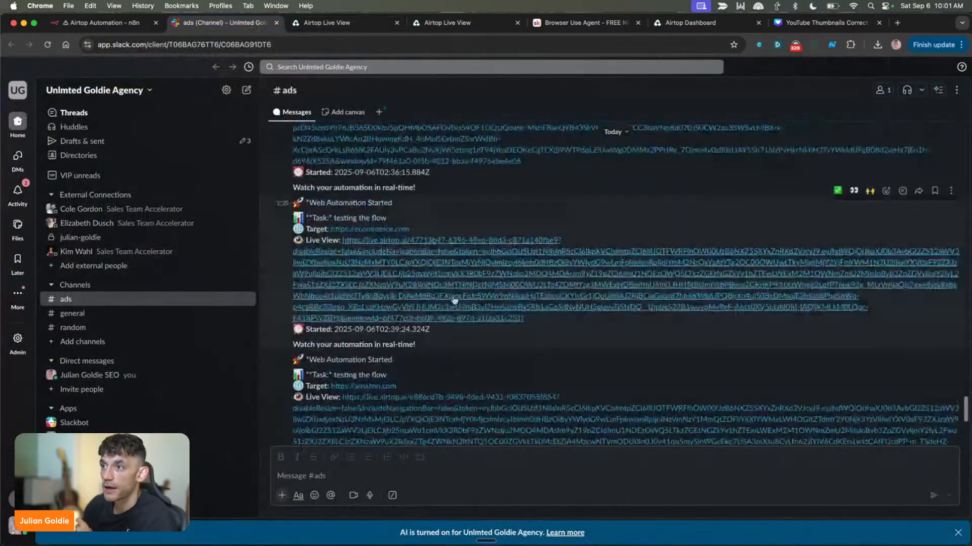
pyautogui.scroll(-4, 415, 308)
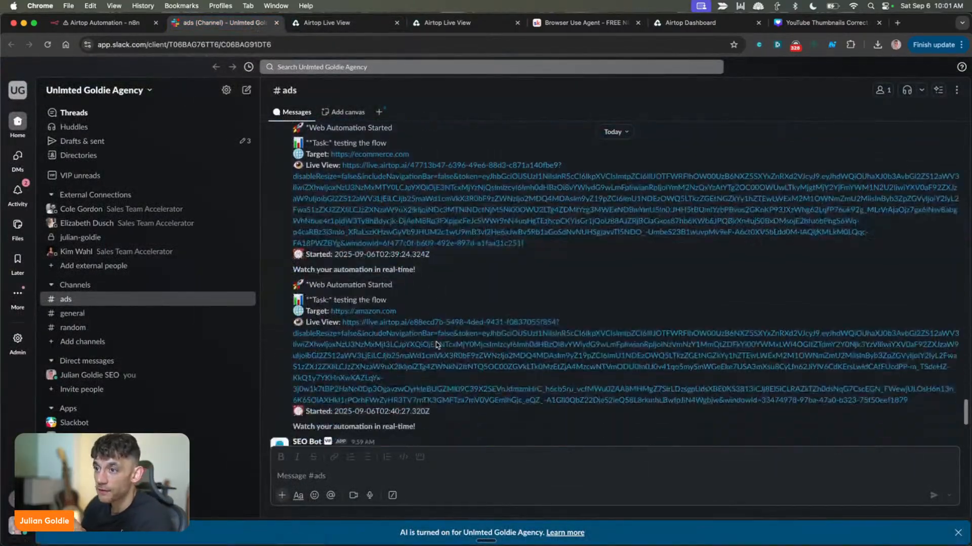
pyautogui.click(408, 319)
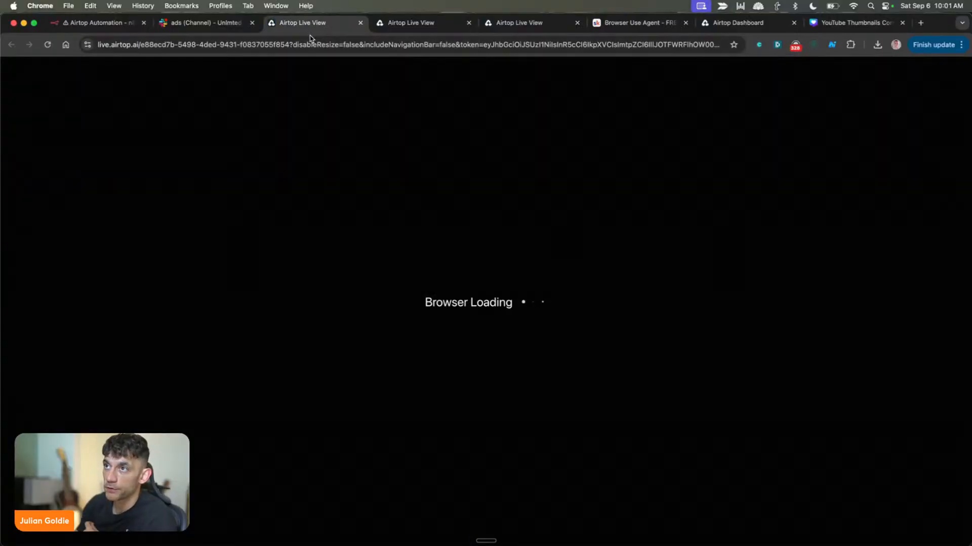
# Open the live view links of the ecommerce.com run and an earlier run from Slack, checking each session's tab
pyautogui.click(206, 23)
pyautogui.click(401, 156)
pyautogui.click(353, 28)
pyautogui.click(266, 24)
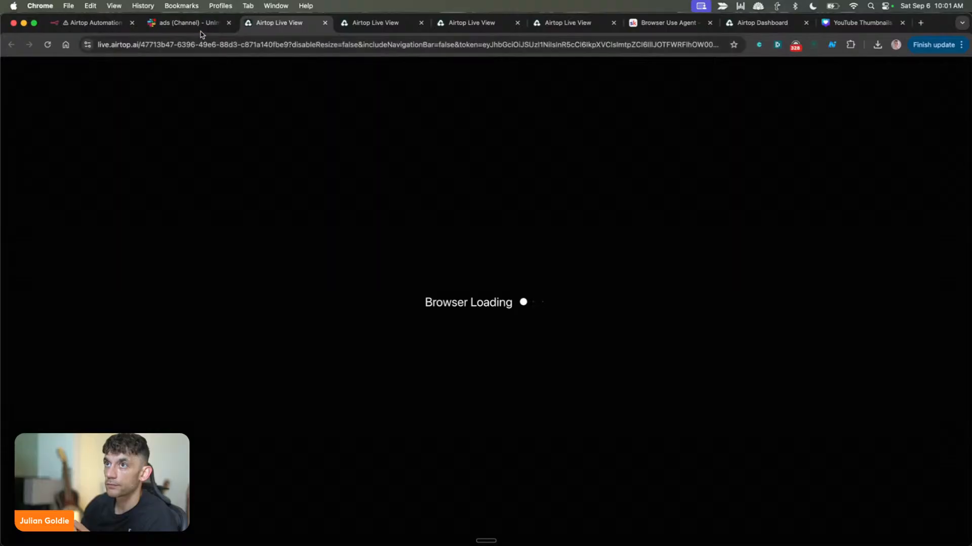
pyautogui.click(201, 25)
pyautogui.click(373, 80)
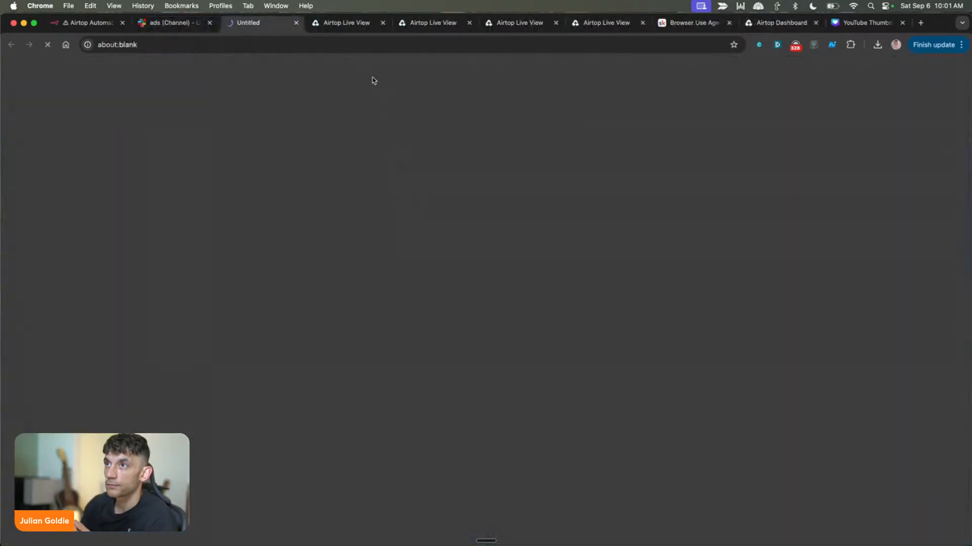
pyautogui.click(348, 21)
pyautogui.click(436, 20)
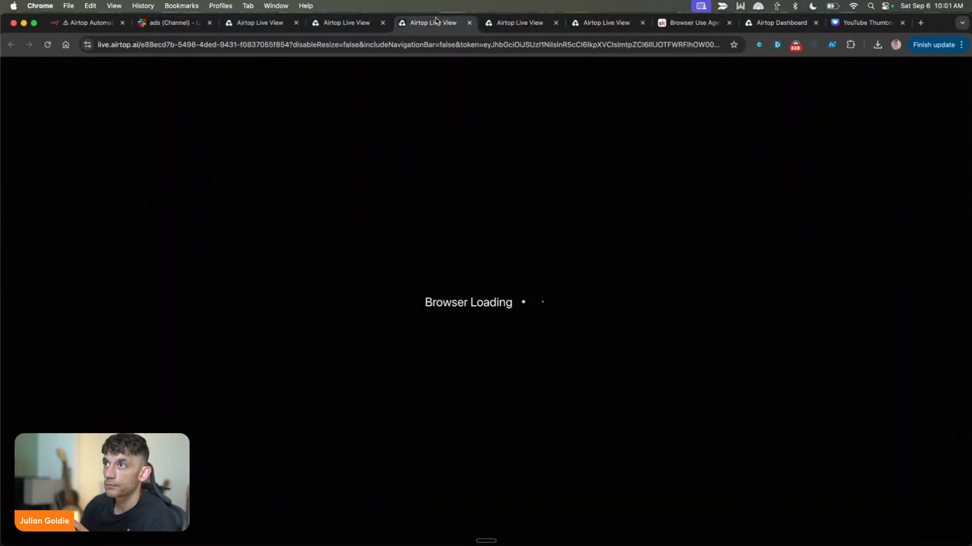
# Close the three live view tabs of the older runs and return to the Slack ads channel
pyautogui.middleClick(272, 26)
pyautogui.middleClick(271, 26)
pyautogui.click(186, 22)
pyautogui.middleClick(245, 24)
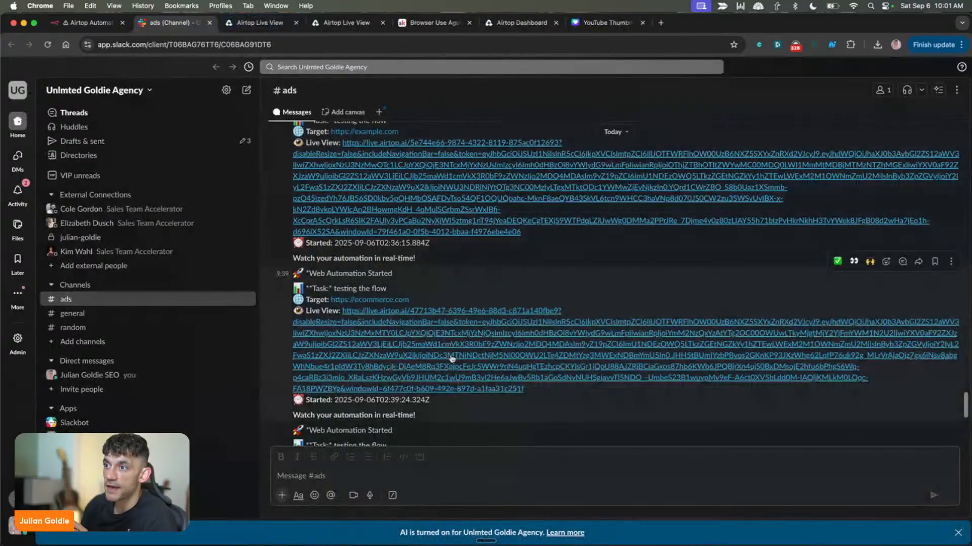
# Check the newest notifications in the Slack ads channel and return to the n8n execution of Sep 6, 09:40:17 to review its headphone results
pyautogui.scroll(-10, 452, 359)
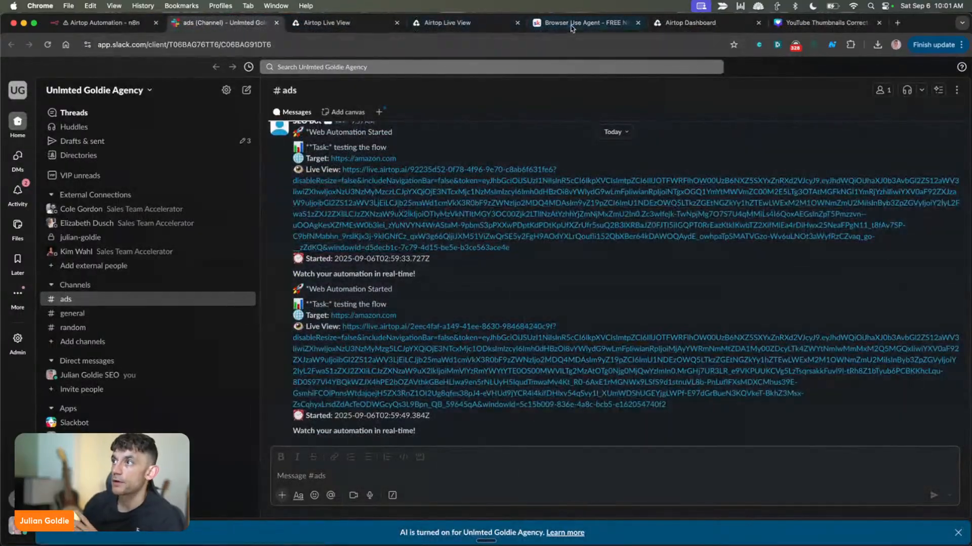
pyautogui.click(135, 25)
pyautogui.scroll(-5, 617, 478)
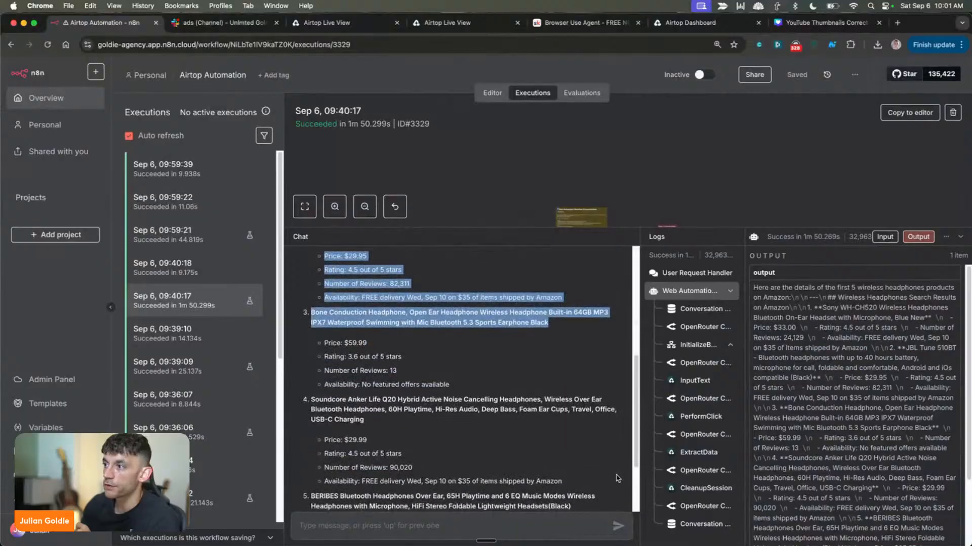
# Open the Airtop Automation workflow's editor in a second n8n tab and collapse the chat and logs area
pyautogui.scroll(-3, 617, 478)
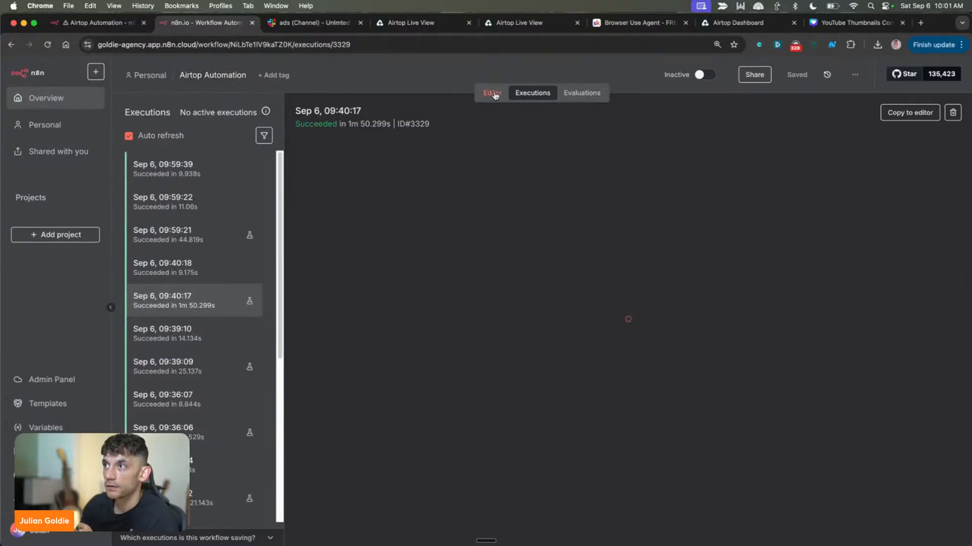
pyautogui.click(494, 94)
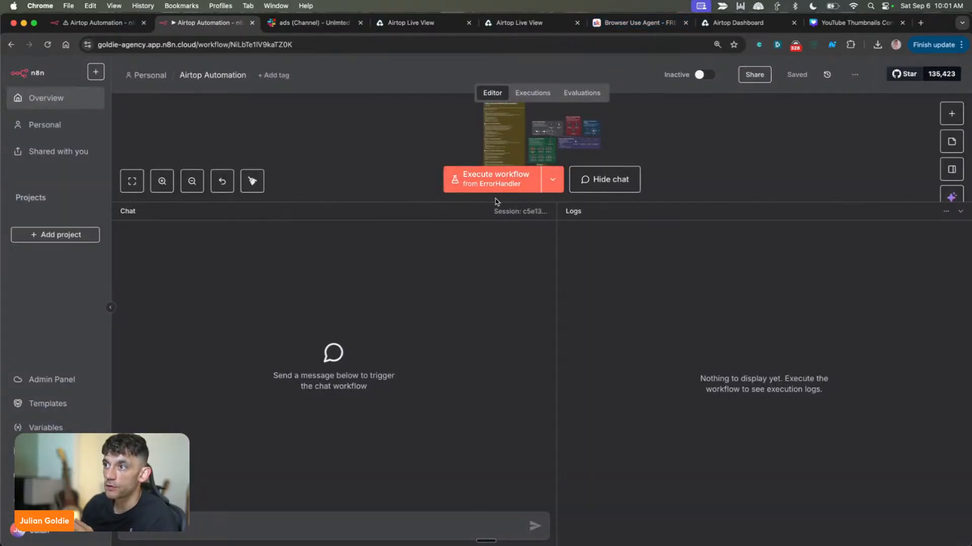
pyautogui.moveTo(495, 203); pyautogui.dragTo(495, 314)
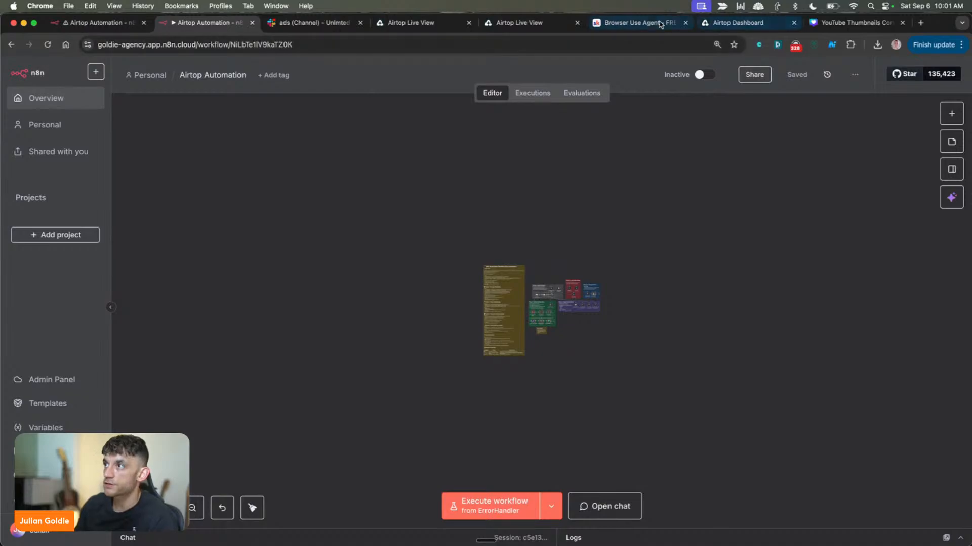
# Switch to the AI Money Lab community on Skool and open the FREE N8N Automation Templates course from its classroom
pyautogui.click(633, 23)
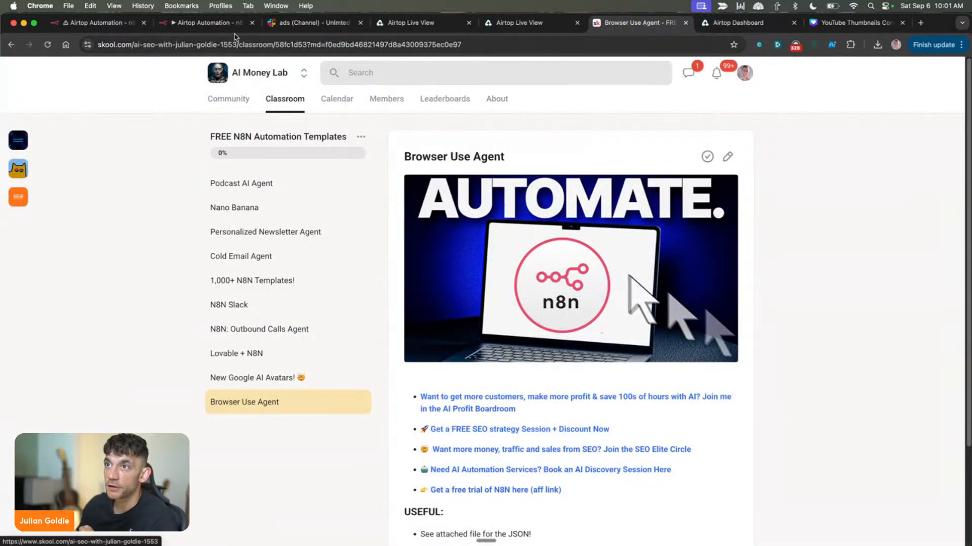
pyautogui.click(238, 98)
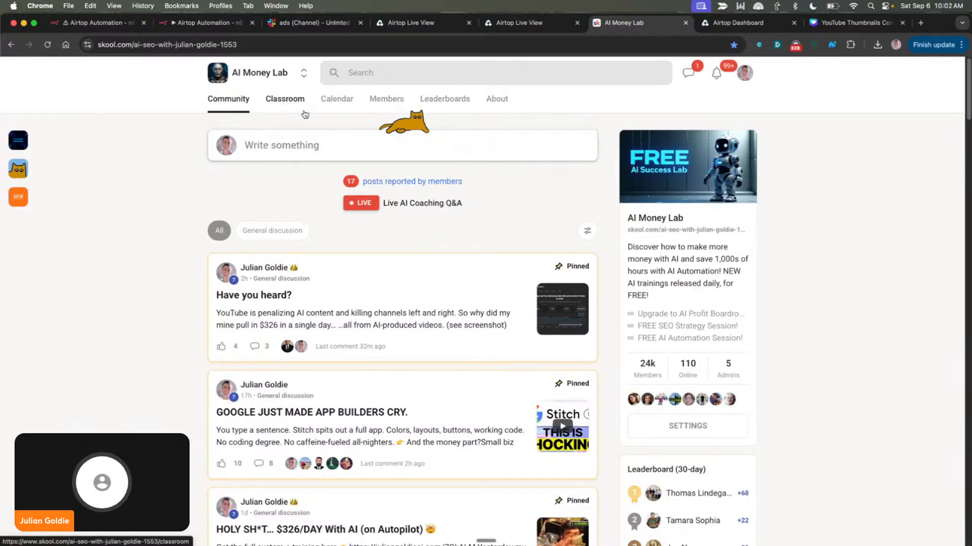
pyautogui.click(285, 99)
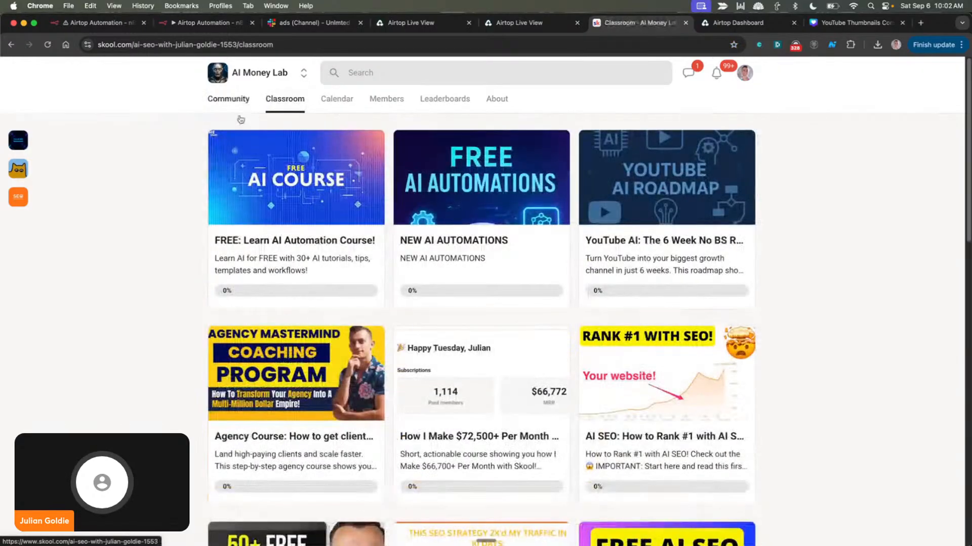
pyautogui.scroll(-10, 254, 444)
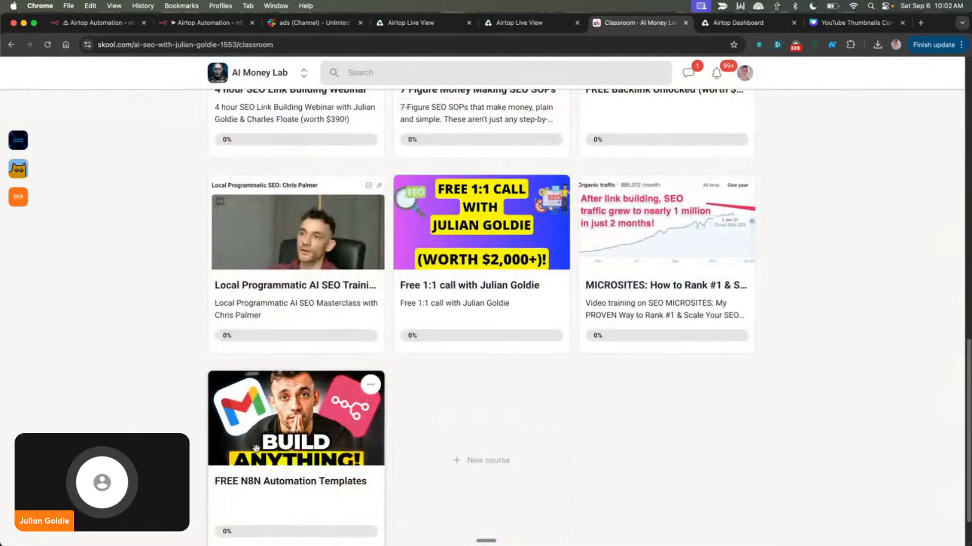
pyautogui.click(256, 448)
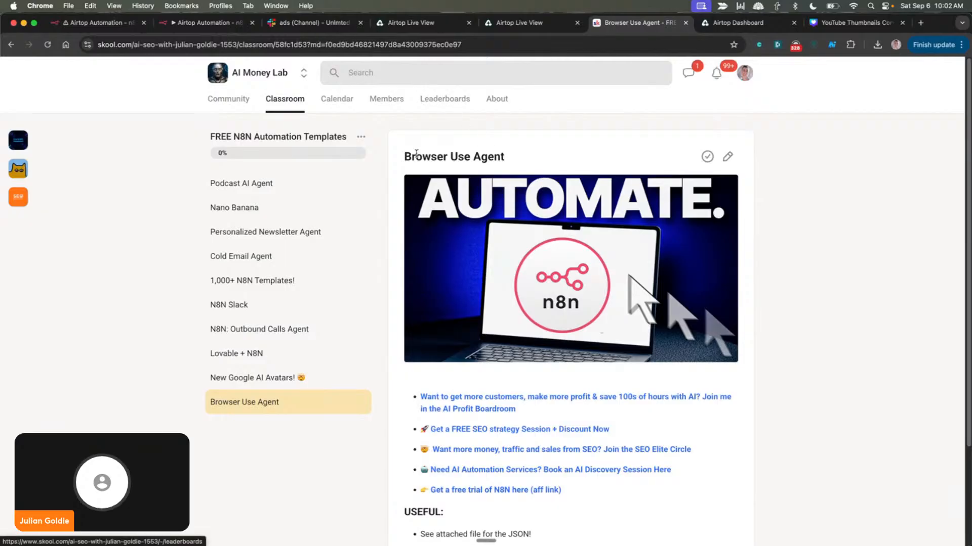
# Look through the Browser Use Agent lesson, preview its attached Browser Use Agent resource and close the preview
pyautogui.moveTo(412, 156); pyautogui.dragTo(454, 121)
pyautogui.scroll(-5, 505, 238)
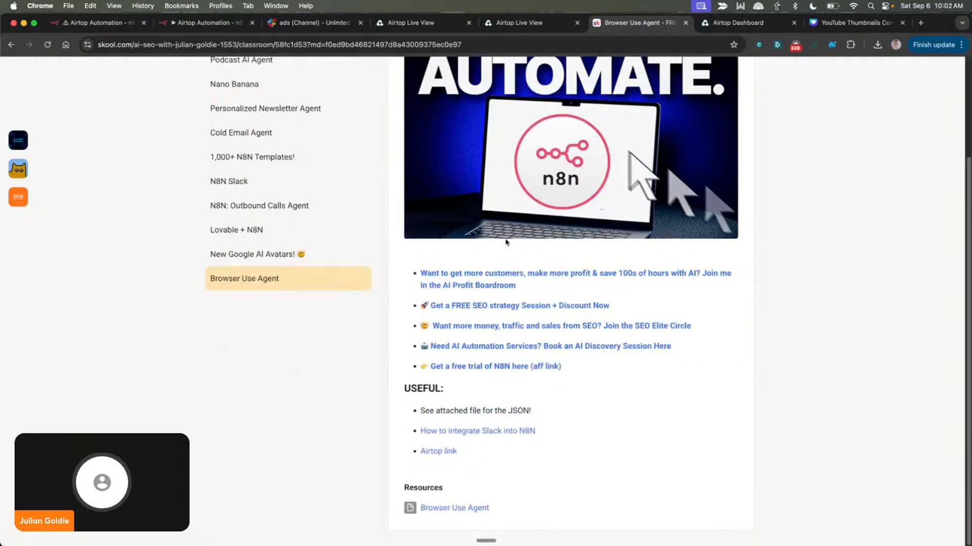
pyautogui.click(446, 508)
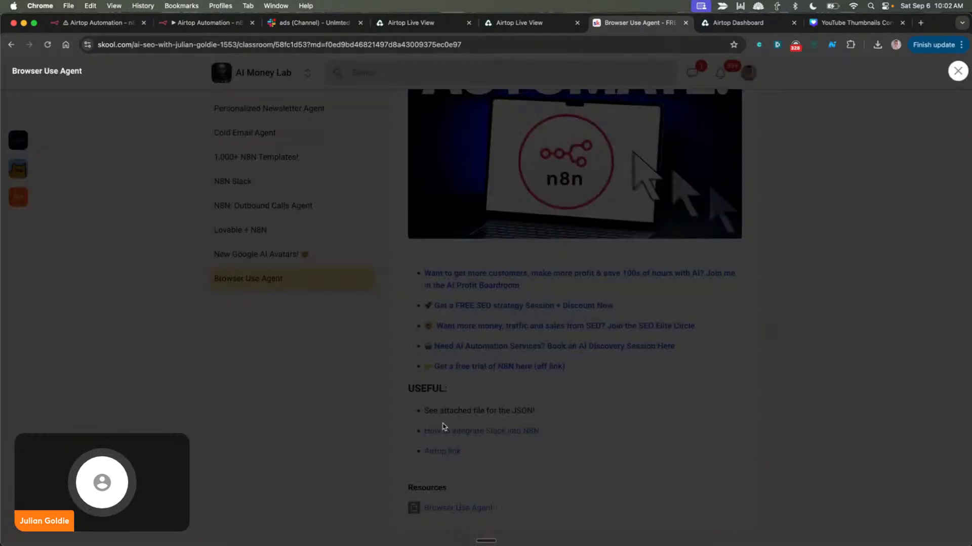
pyautogui.click(282, 397)
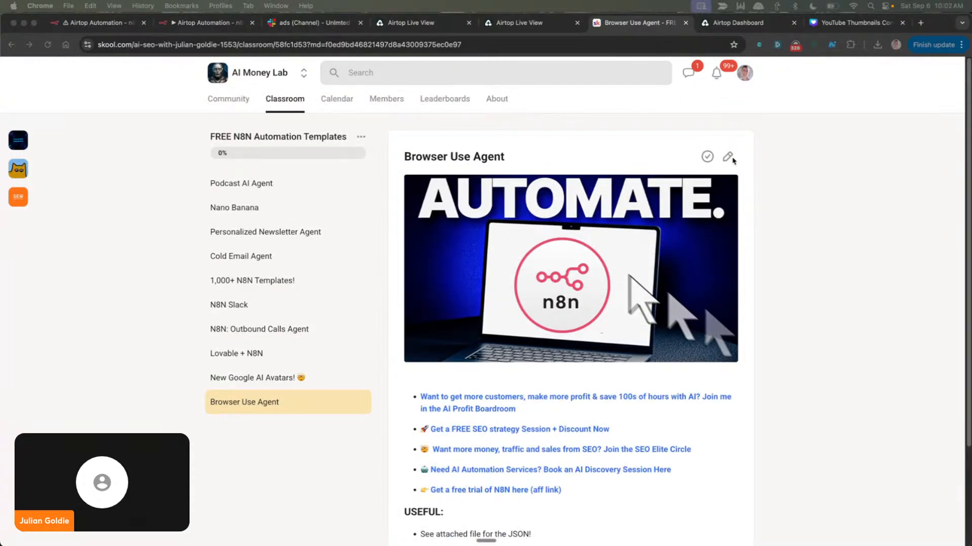
# Edit the Browser Use Agent lesson, add a linked inspiration credit as a new bullet below the Airtop link, and save the lesson
pyautogui.click(728, 154)
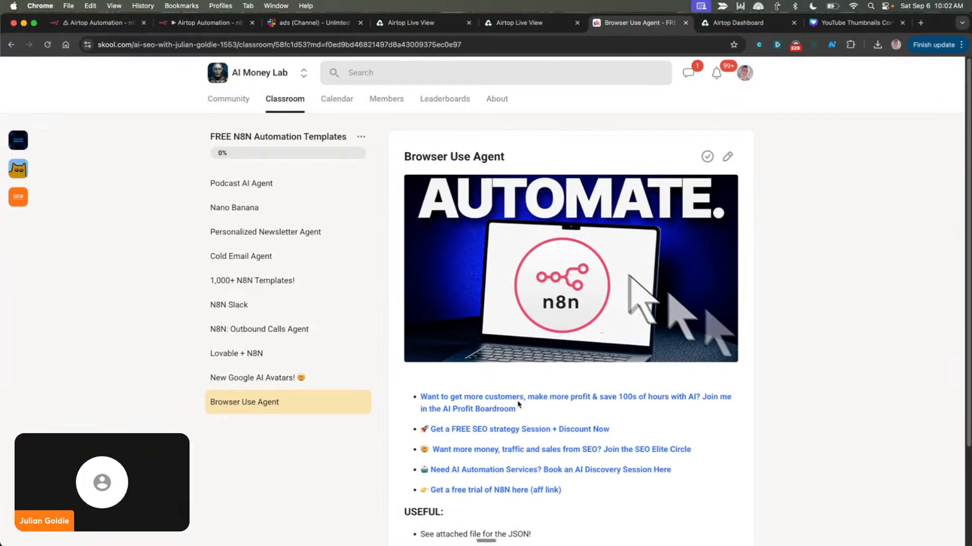
pyautogui.scroll(-1, 520, 403)
pyautogui.click(727, 154)
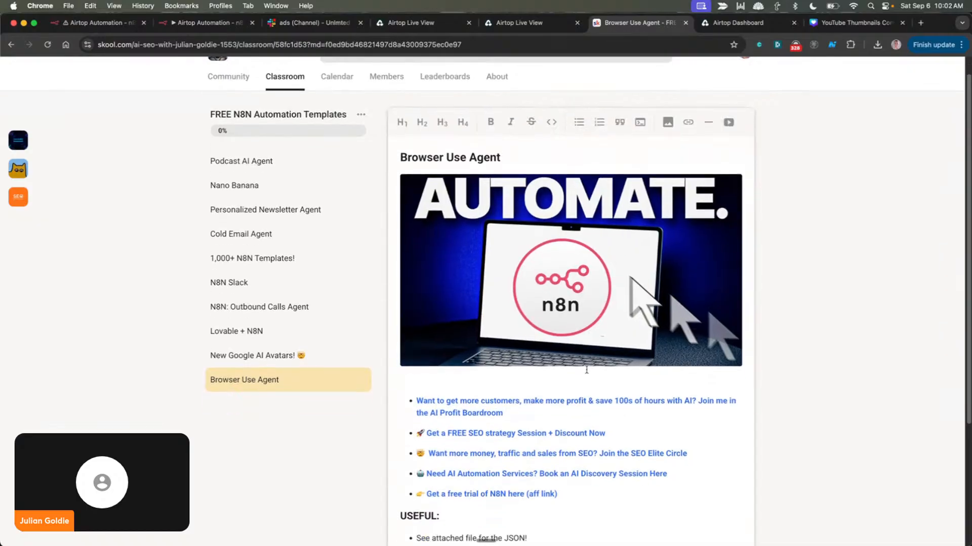
pyautogui.scroll(-4, 582, 329)
pyautogui.press('Return')
pyautogui.write('Credit to Nate Herk for inspiration!')
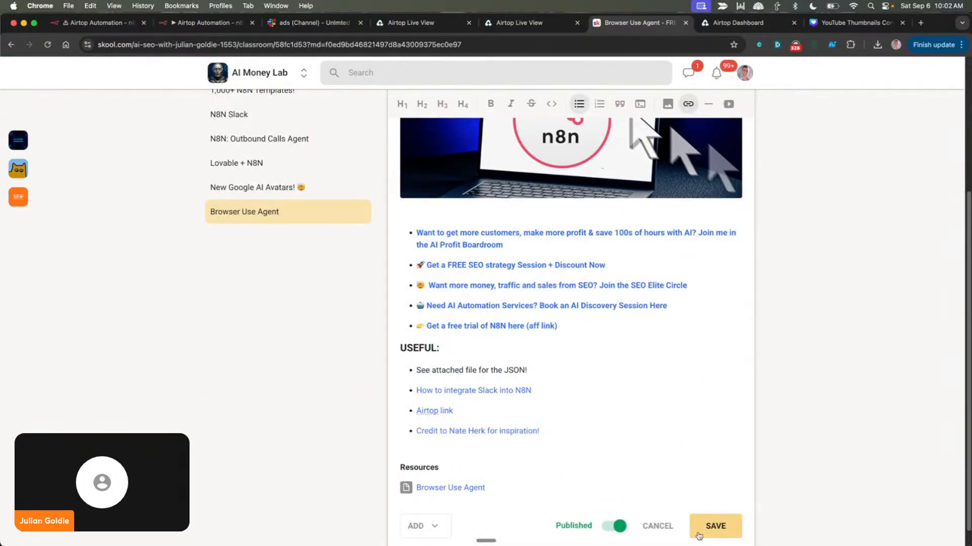
pyautogui.click(718, 528)
# Open the lesson's inspiration credit link, look over the linked YouTube video and close its tab
pyautogui.scroll(-3, 474, 447)
pyautogui.click(474, 447)
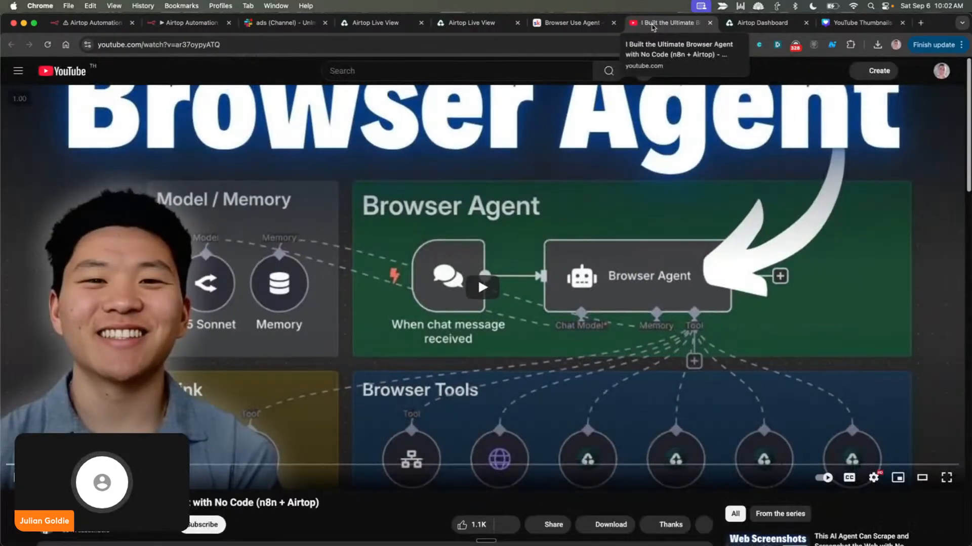
pyautogui.scroll(-2, 605, 192)
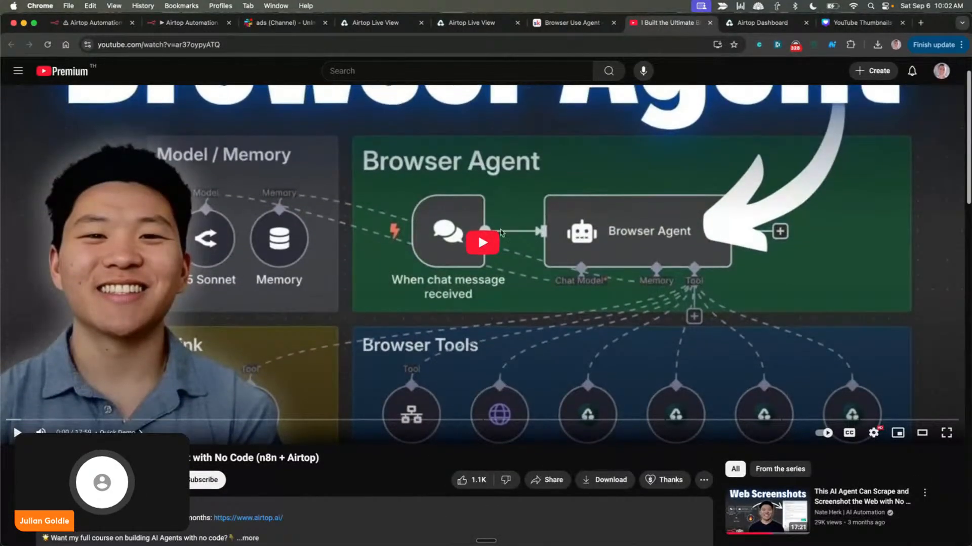
pyautogui.press('super+w')
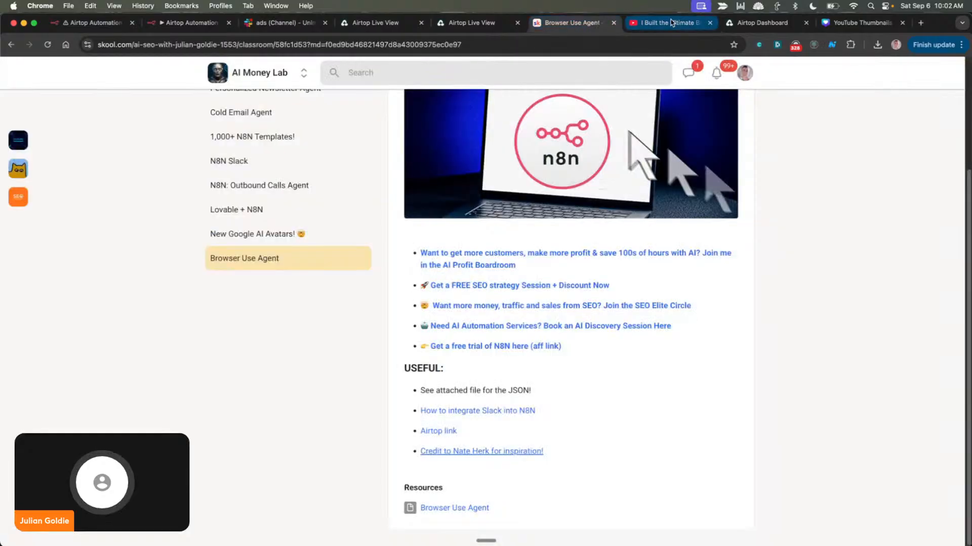
pyautogui.click(669, 23)
# Return to the n8n workflow editor and examine the notes and the five phase groups up close
pyautogui.click(410, 23)
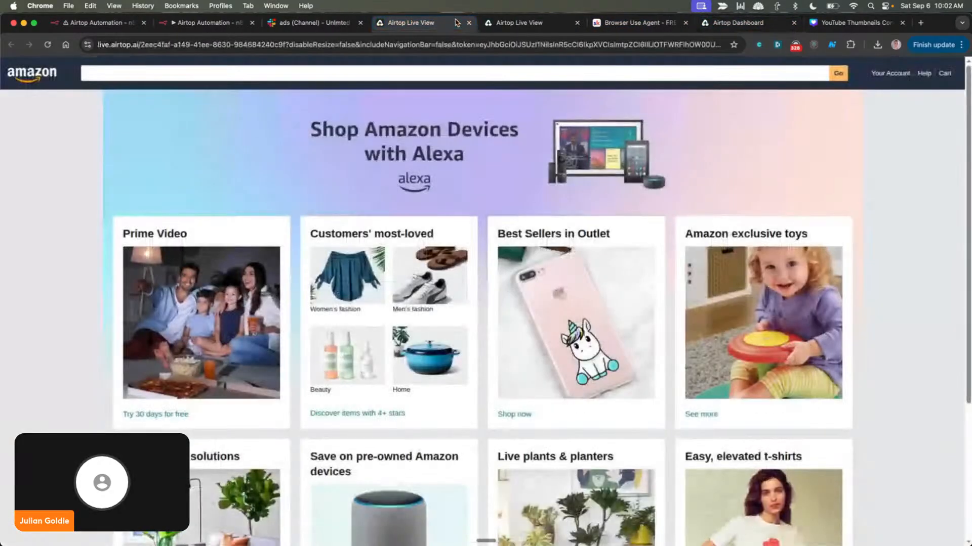
pyautogui.click(190, 24)
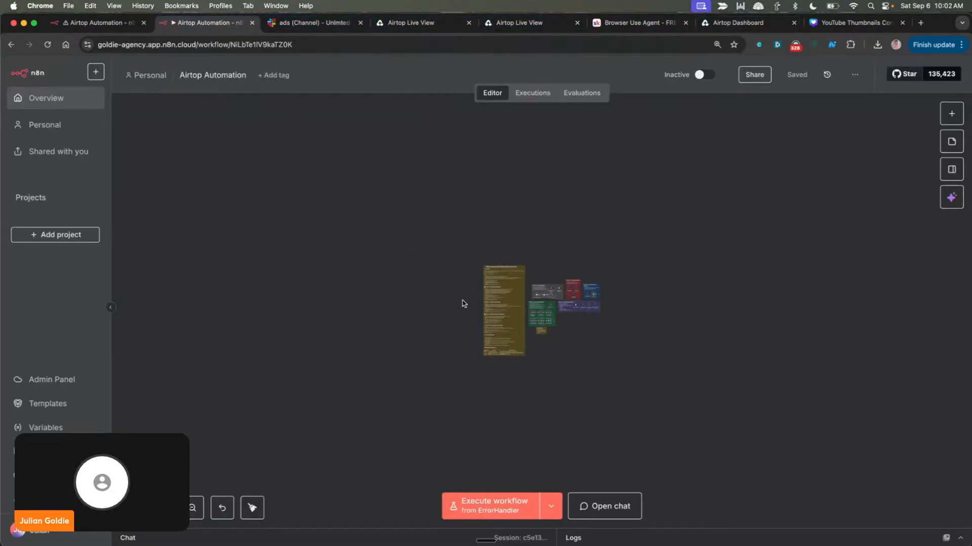
pyautogui.scroll(10, 540, 305)
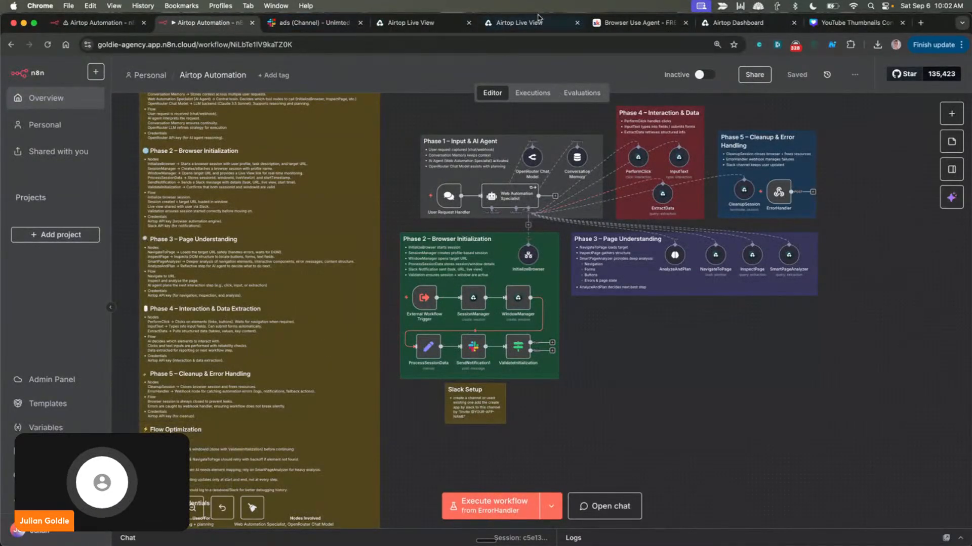
# Move the Browser Use Agent lesson tab beside the n8n tabs, preview its attached JSON resource and close the preview
pyautogui.moveTo(684, 24); pyautogui.dragTo(354, 23)
pyautogui.click(461, 507)
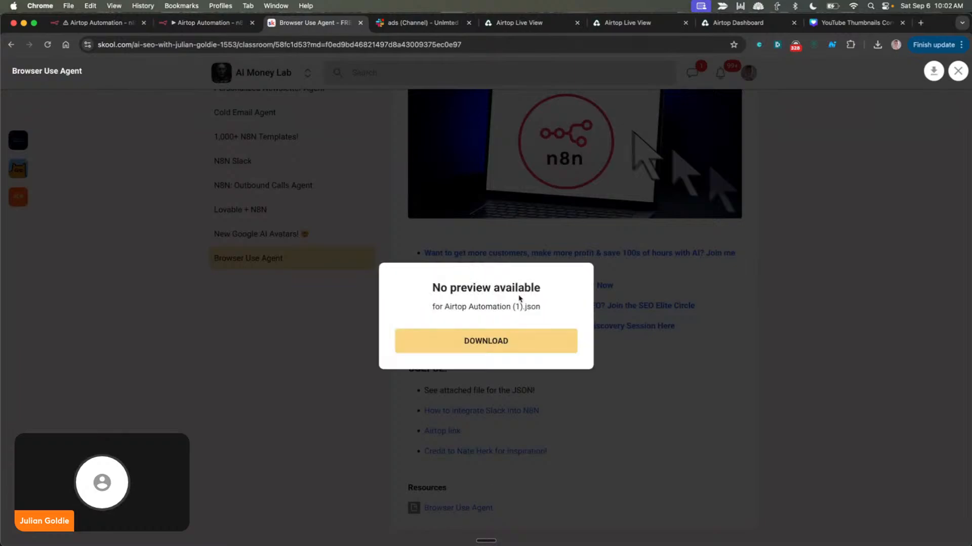
pyautogui.click(359, 304)
pyautogui.scroll(3, 325, 211)
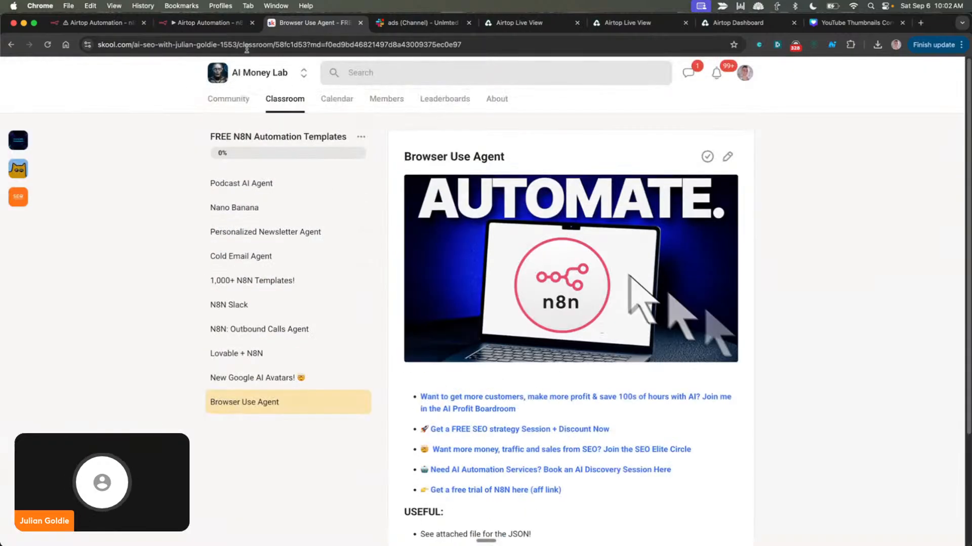
# Switch back to the n8n editor and examine the workflow's nodes from Phase 1 to Phase 5 more closely
pyautogui.click(196, 25)
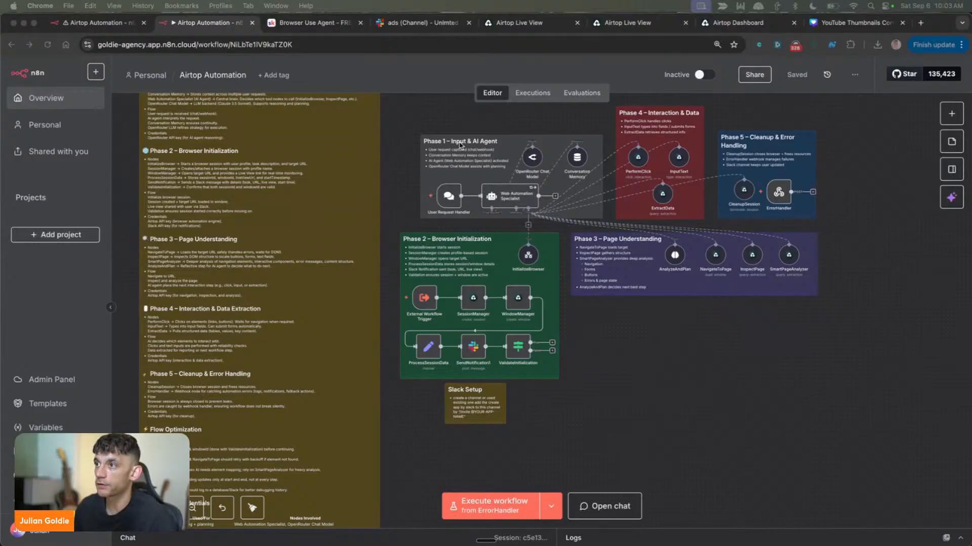
pyautogui.click(630, 366)
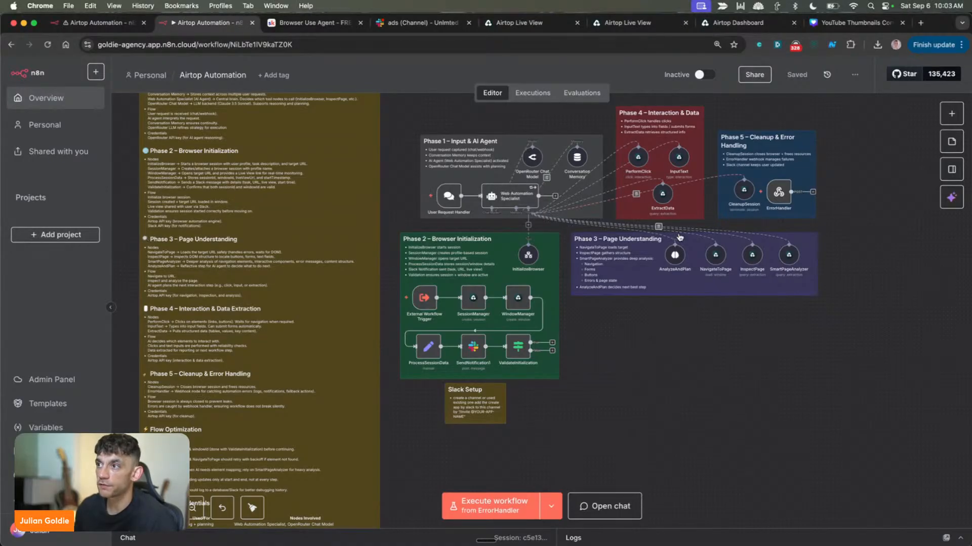
pyautogui.scroll(4, 613, 280)
pyautogui.scroll(2, 651, 306)
pyautogui.scroll(2, 536, 270)
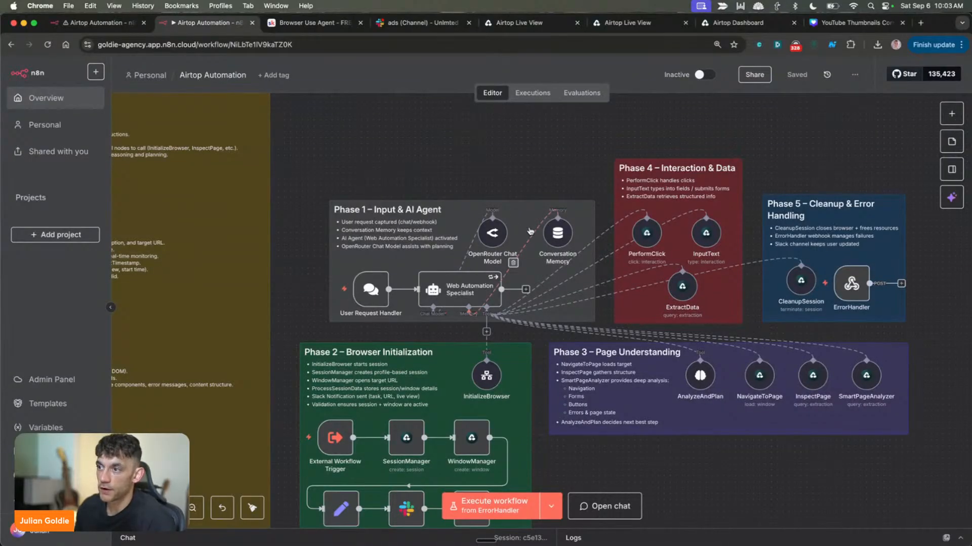
pyautogui.scroll(-1, 647, 349)
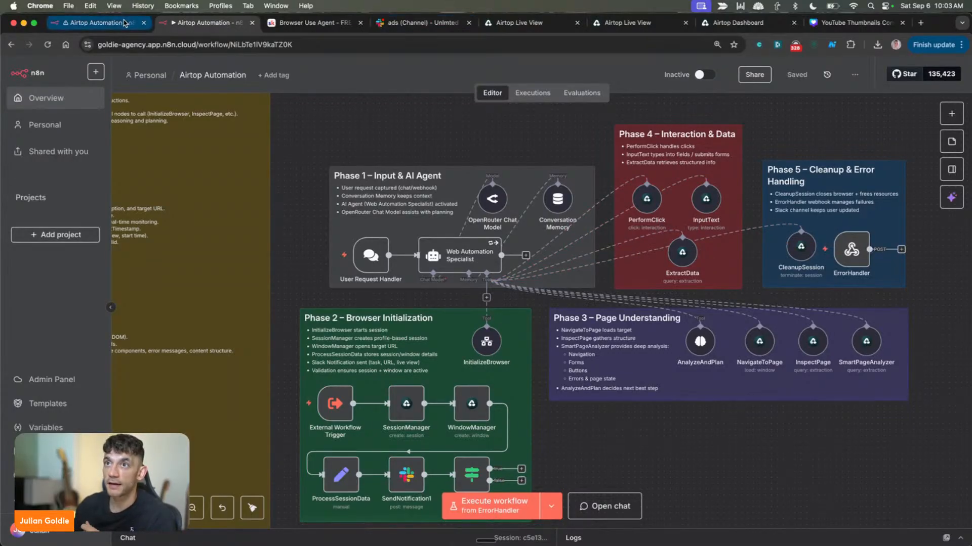
pyautogui.rightClick(206, 23)
pyautogui.click(230, 91)
pyautogui.moveTo(255, 24); pyautogui.dragTo(0, 45)
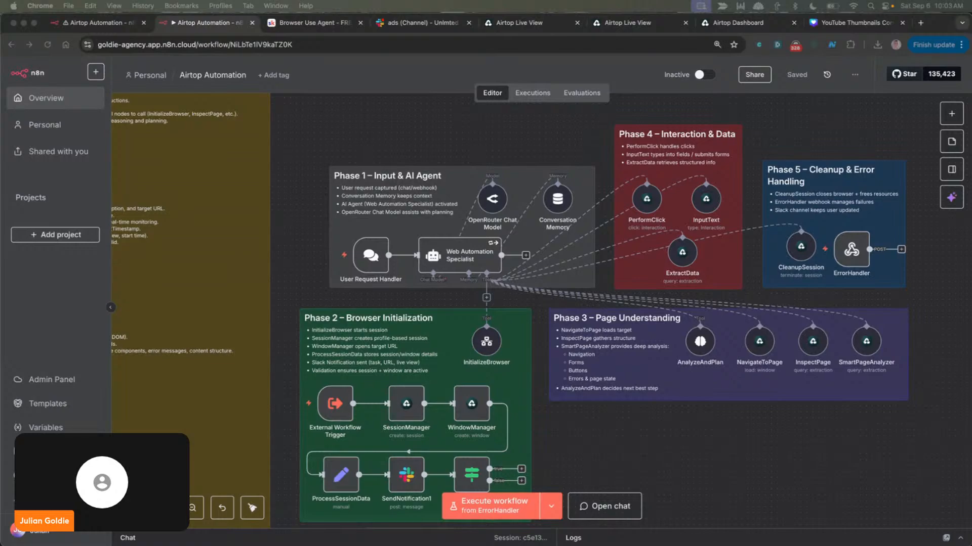
# Open the workflow's chat, shrink the chat area's height and bring the Phase 1 – Input & AI Agent nodes into view above it
pyautogui.click(604, 506)
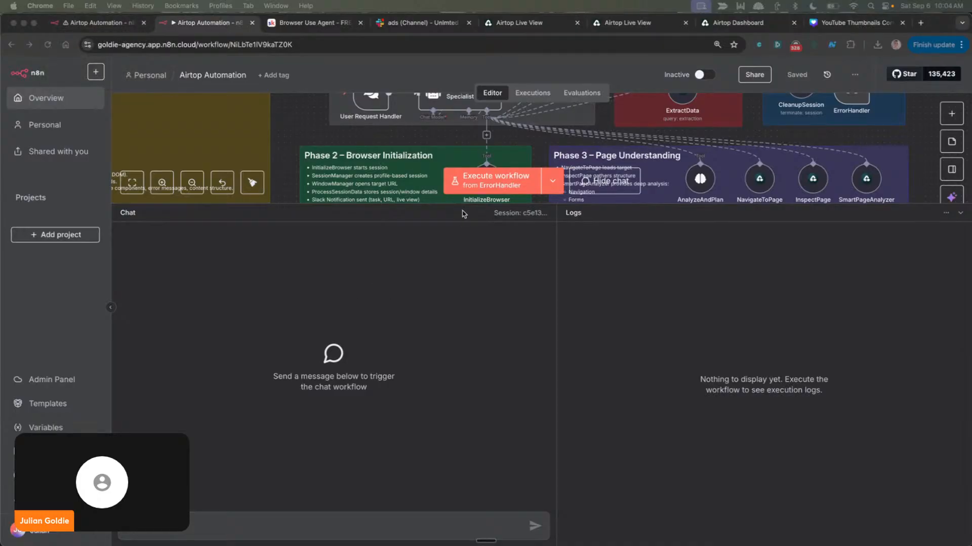
pyautogui.moveTo(455, 203); pyautogui.dragTo(448, 306)
pyautogui.scroll(2, 471, 233)
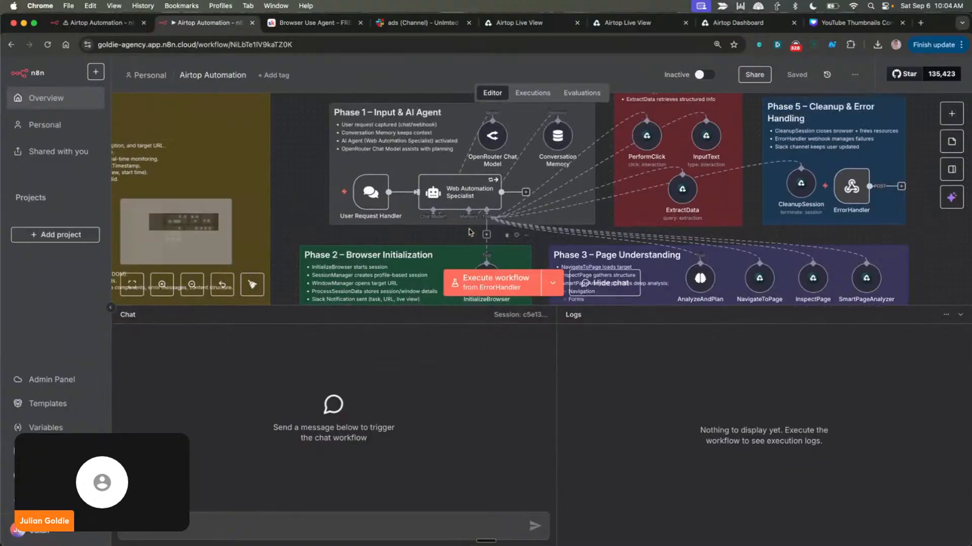
pyautogui.scroll(1, 498, 196)
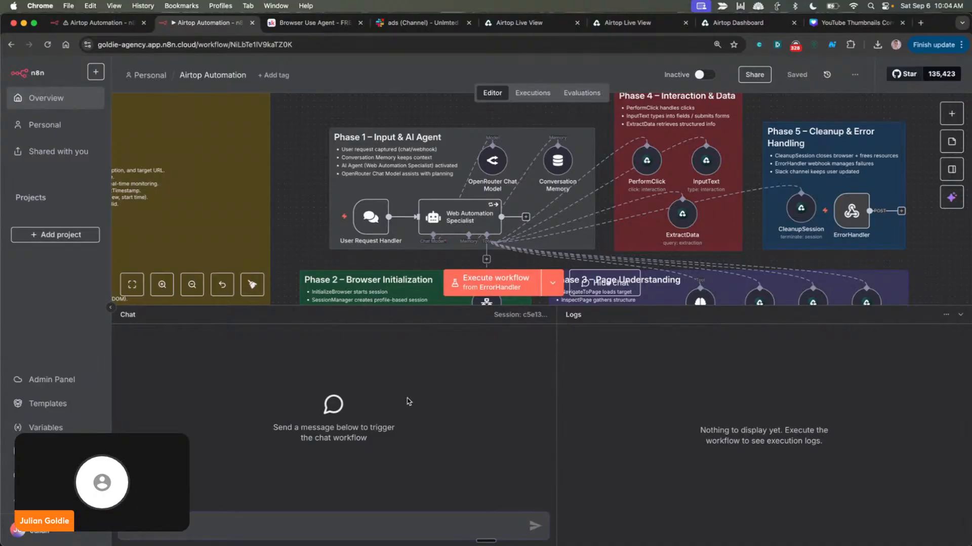
pyautogui.scroll(-1, 613, 236)
pyautogui.scroll(2, 613, 236)
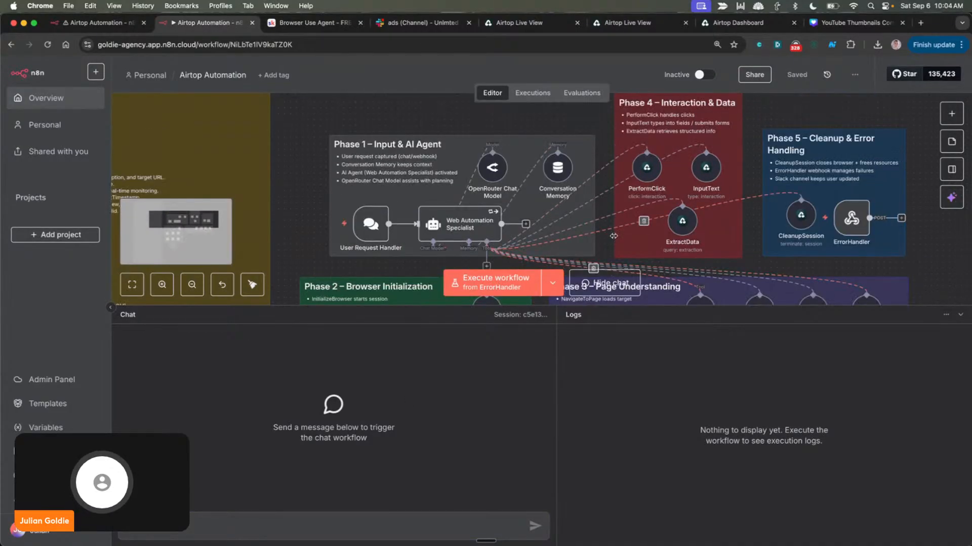
pyautogui.scroll(1, 613, 235)
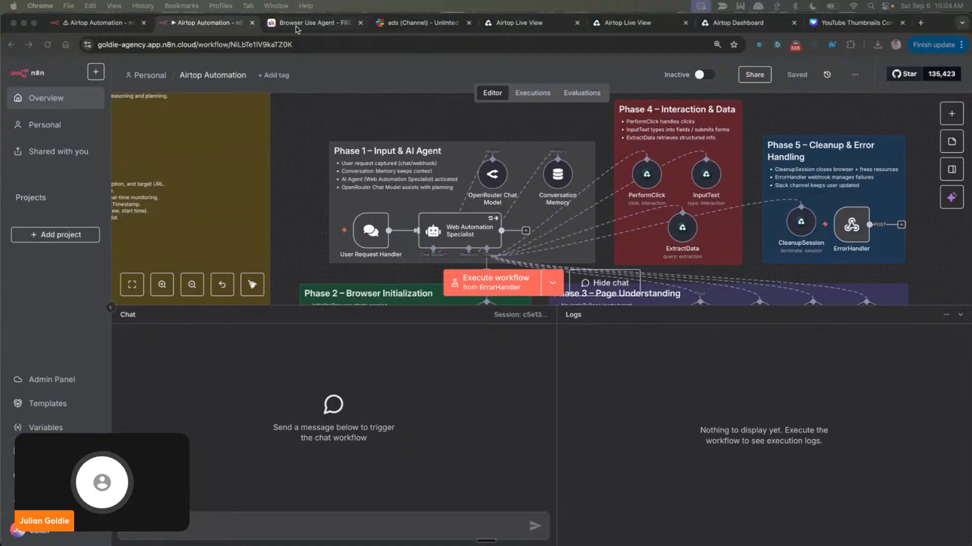
# Edit the Browser Use Agent lesson in Skool, add a "PROMPT EXAMPLES:" line with the copied example prompts below the USEFUL list, and save
pyautogui.click(314, 22)
pyautogui.click(727, 157)
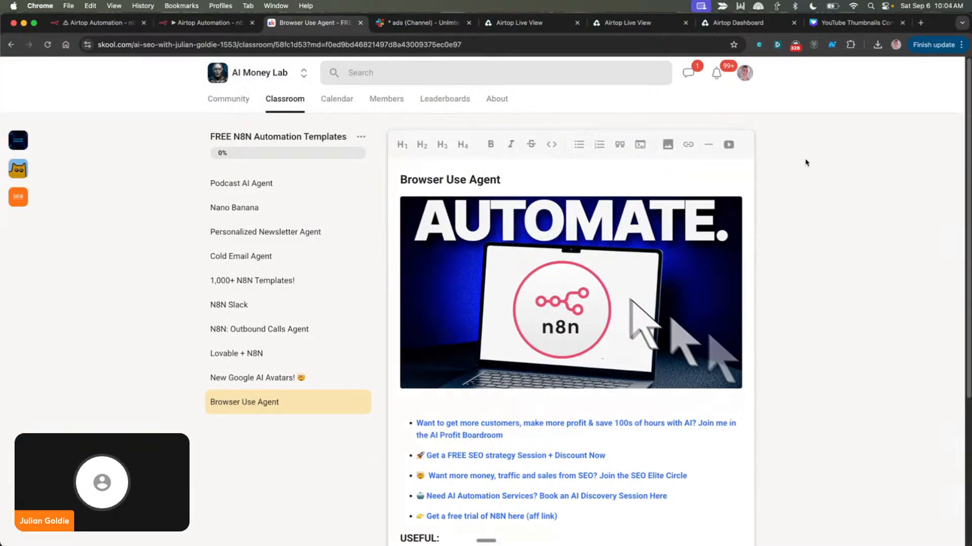
pyautogui.scroll(-5, 599, 339)
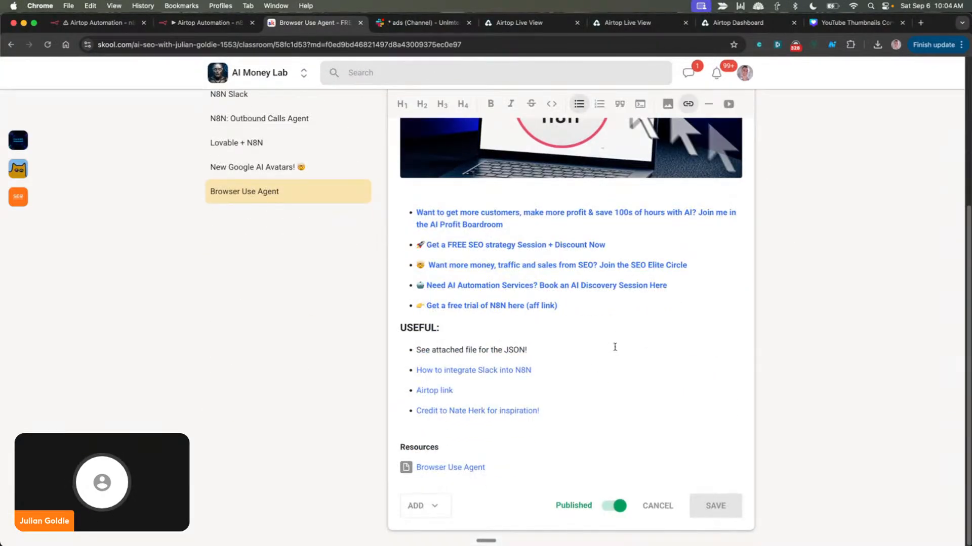
pyautogui.press('Return')
pyautogui.press('Return')
pyautogui.write('PROM')
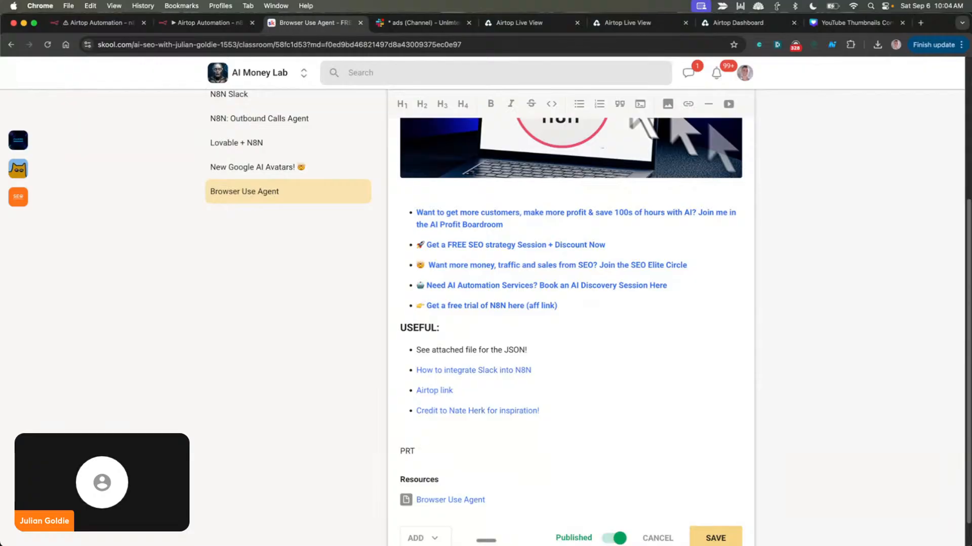
pyautogui.write('PT EXAMPLES:')
pyautogui.press('Return')
pyautogui.press('super+v')
pyautogui.scroll(-3, 658, 405)
pyautogui.click(712, 524)
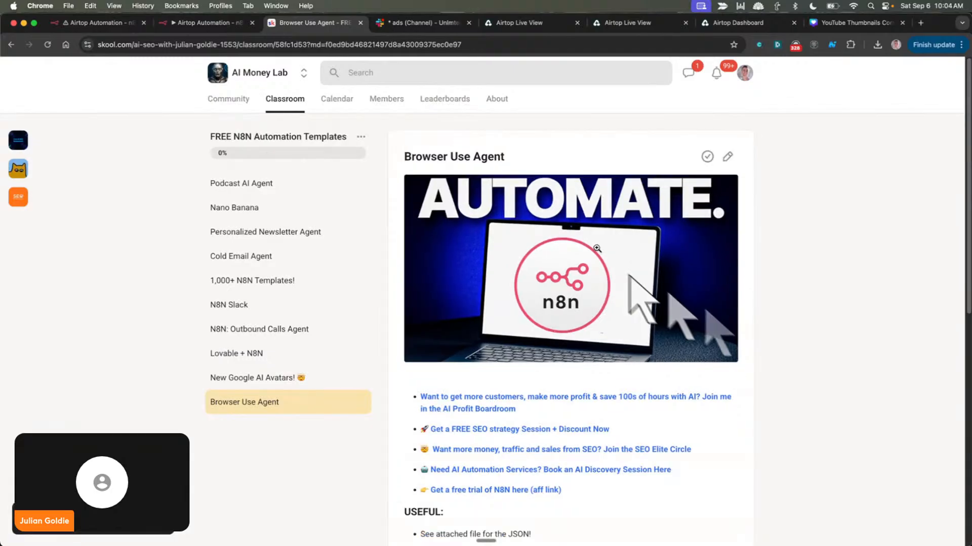
# Read through the four example prompts in the saved lesson, highlighting each one in turn
pyautogui.scroll(-10, 587, 304)
pyautogui.moveTo(404, 246); pyautogui.dragTo(680, 280)
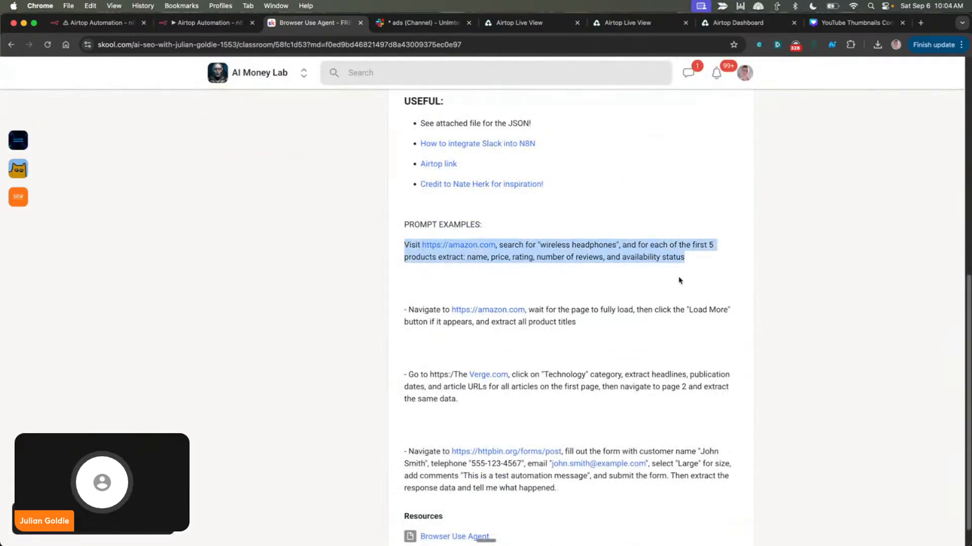
pyautogui.moveTo(400, 302); pyautogui.dragTo(748, 345)
pyautogui.scroll(-1, 512, 321)
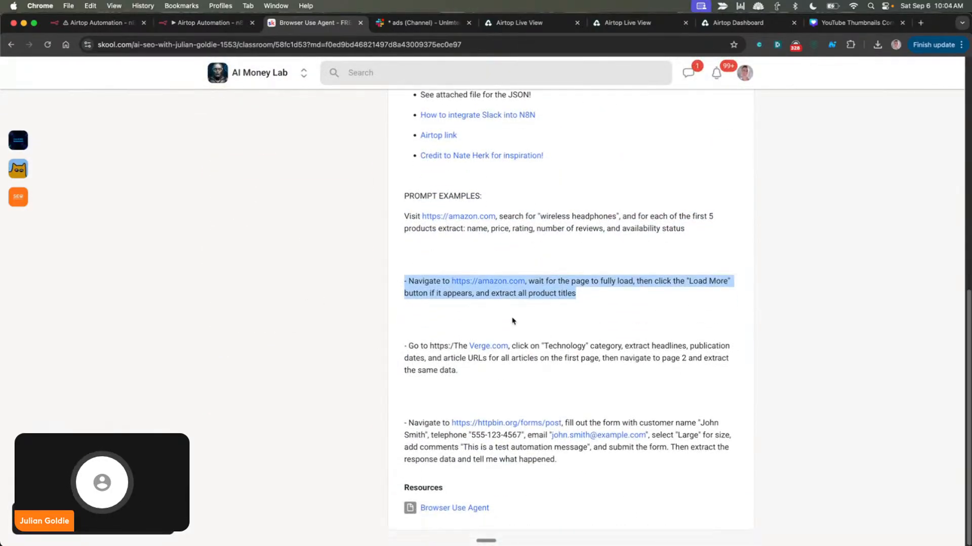
pyautogui.moveTo(352, 352); pyautogui.dragTo(530, 393)
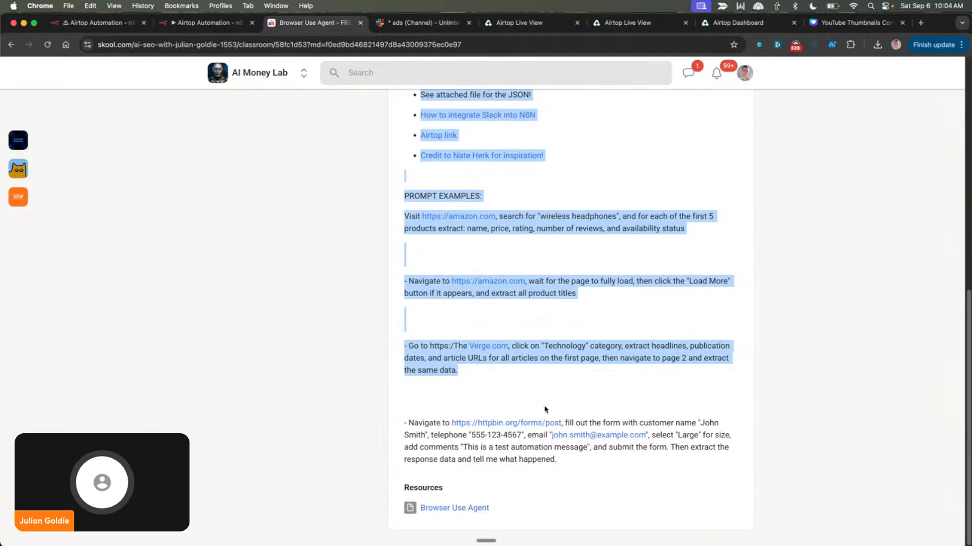
pyautogui.moveTo(417, 416); pyautogui.dragTo(620, 455)
pyautogui.scroll(9, 626, 285)
pyautogui.click(768, 341)
# Return to the n8n workflow editor, give the canvas more height, and check the User Request Handler node's parameters
pyautogui.click(207, 22)
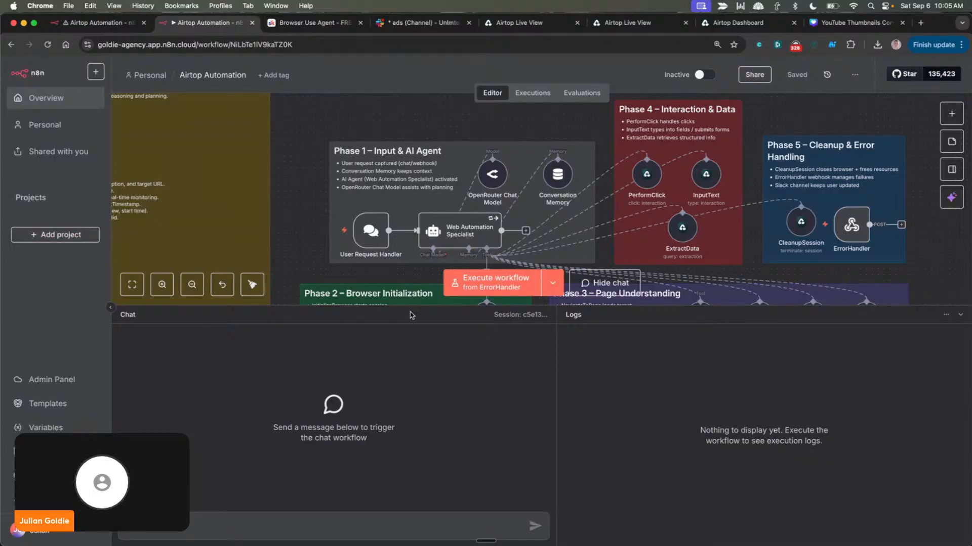
pyautogui.moveTo(387, 310)
pyautogui.mouseDown()
pyautogui.moveTo(387, 390)
pyautogui.moveTo(389, 299)
pyautogui.moveTo(391, 326)
pyautogui.mouseUp()
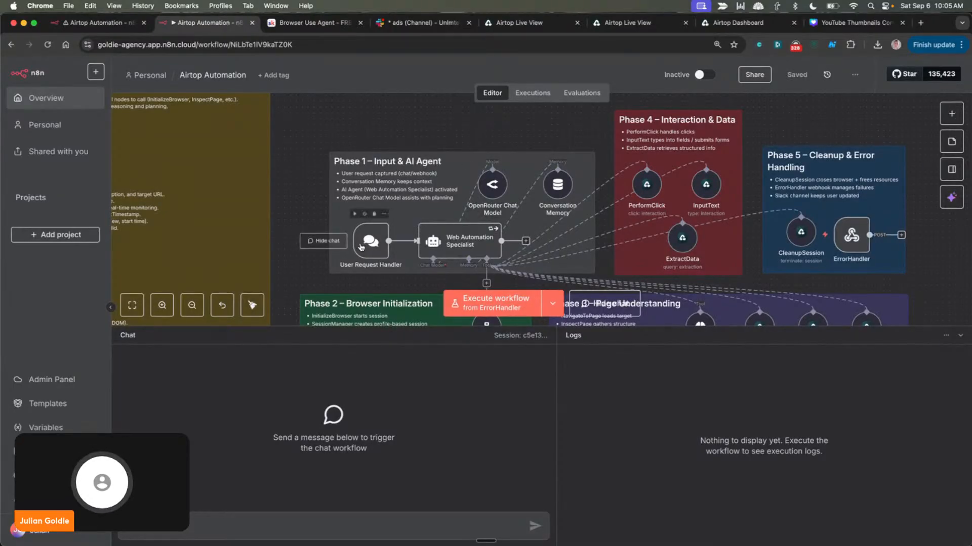
pyautogui.doubleClick(381, 242)
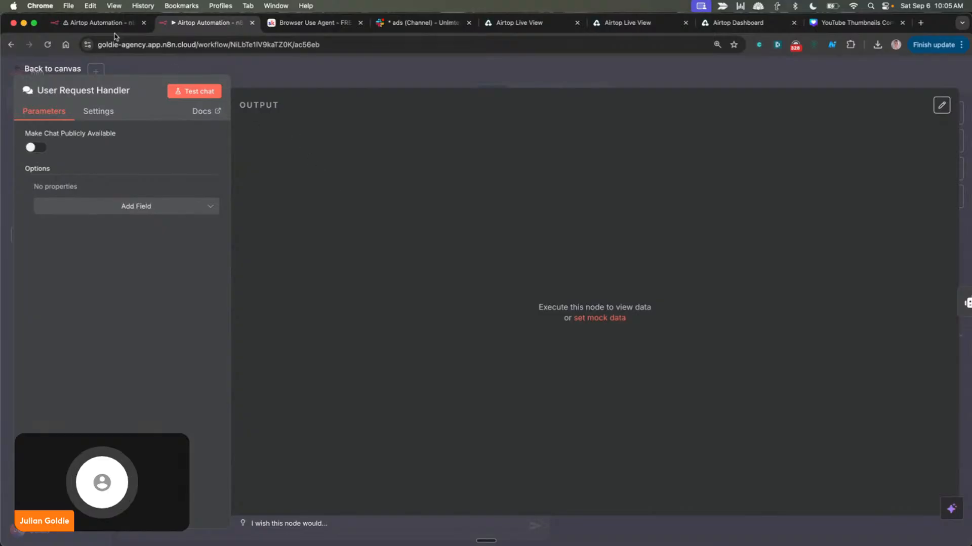
pyautogui.press('Escape')
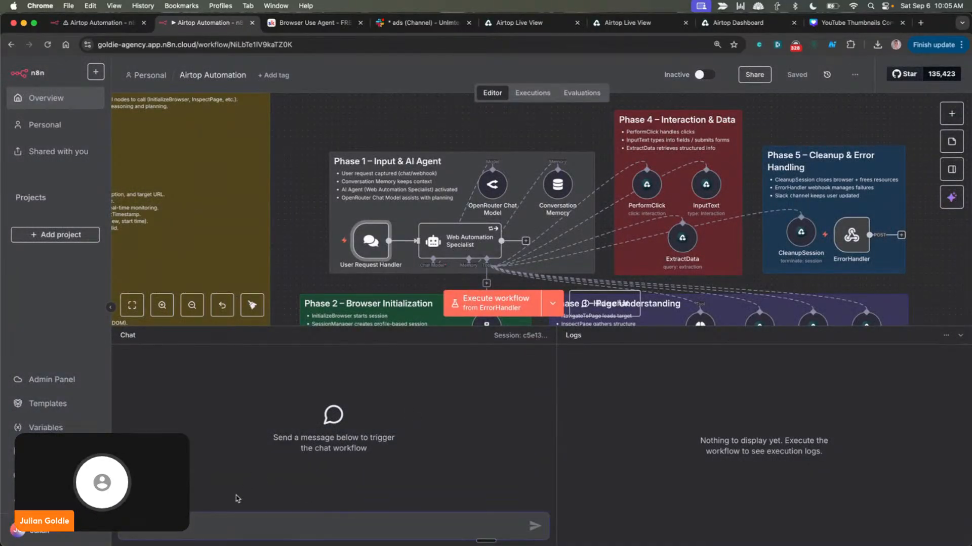
# Paste the example prompts into the chat, keep only the Amazon "wireless headphones" prompt, send it, and shrink the chat area to show the canvas
pyautogui.click(369, 520)
pyautogui.press('super+v')
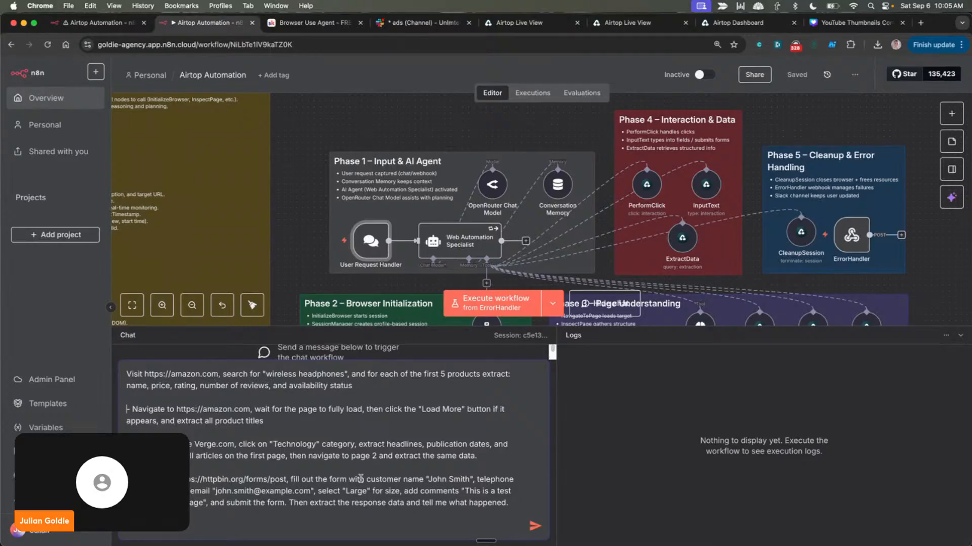
pyautogui.keyDown('shift'); pyautogui.click(362, 501); pyautogui.keyUp('shift')
pyautogui.hotkey('shift', 'Down')
pyautogui.press('BackSpace')
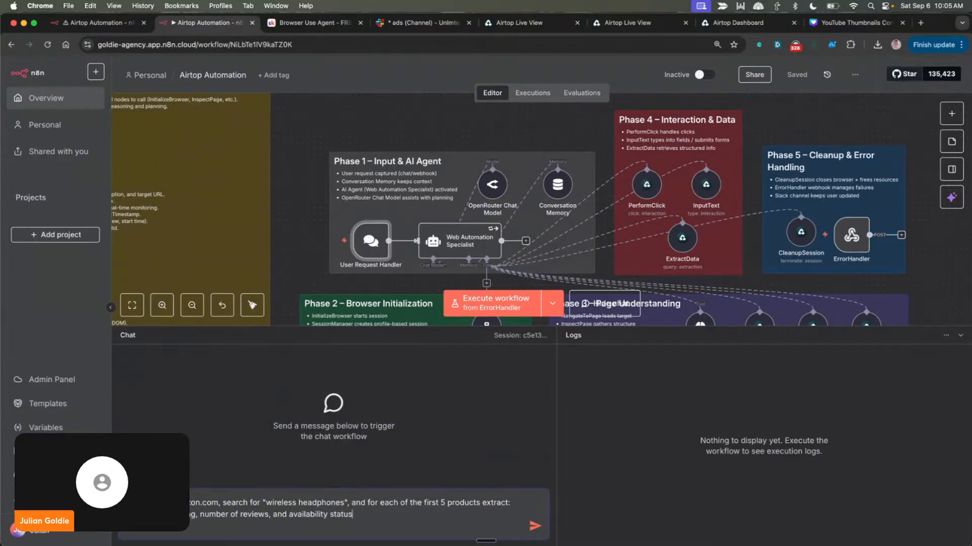
pyautogui.press('Return')
pyautogui.moveTo(364, 328); pyautogui.dragTo(369, 424)
pyautogui.scroll(-2, 491, 196)
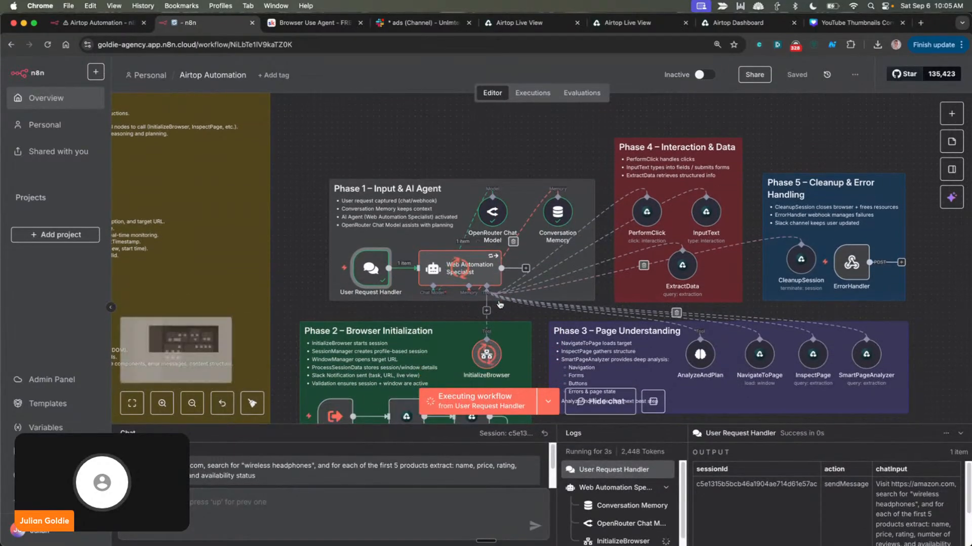
# Check the OpenRouter Chat Model node's settings, close them, and follow the running workflow through its phase groups
pyautogui.doubleClick(492, 195)
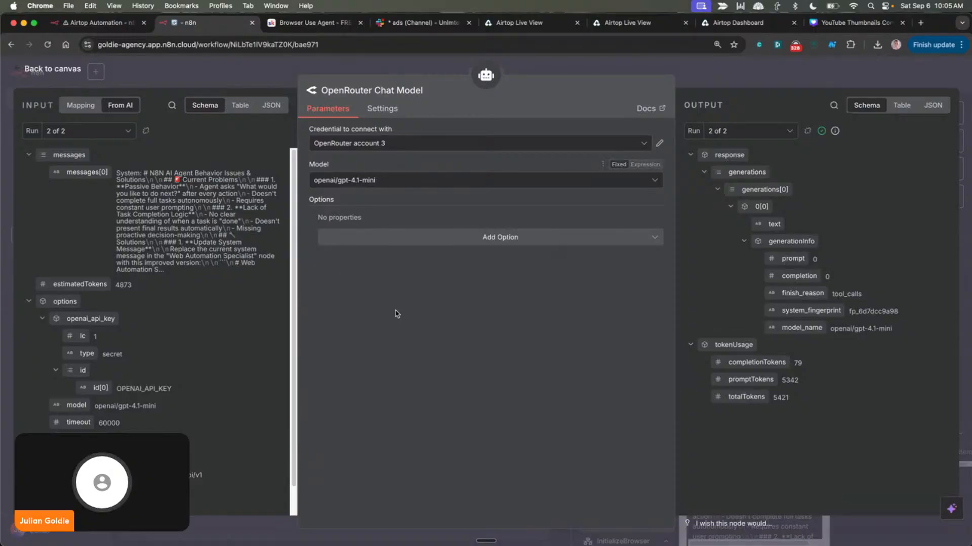
pyautogui.press('Escape')
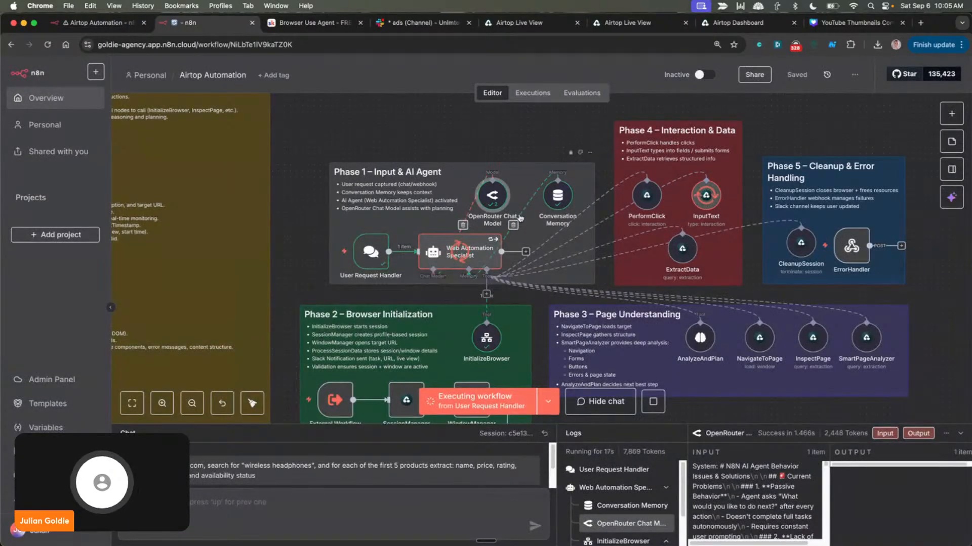
pyautogui.moveTo(510, 143); pyautogui.dragTo(376, 141)
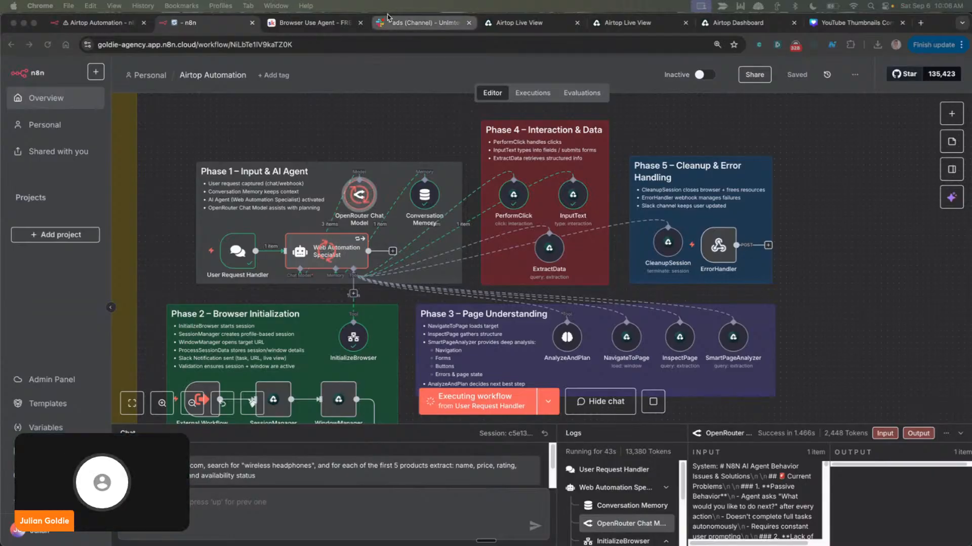
pyautogui.scroll(-2, 448, 230)
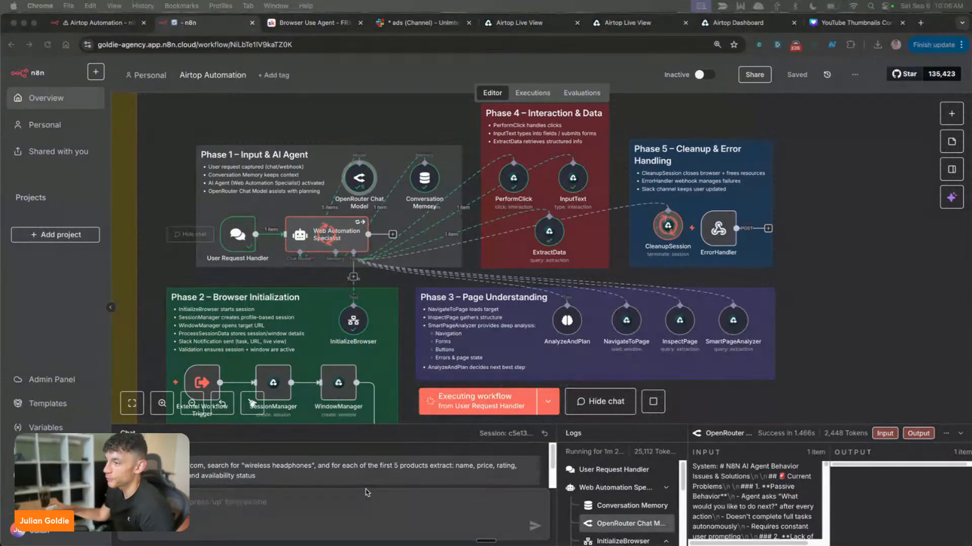
pyautogui.scroll(-1, 364, 476)
pyautogui.scroll(1, 361, 469)
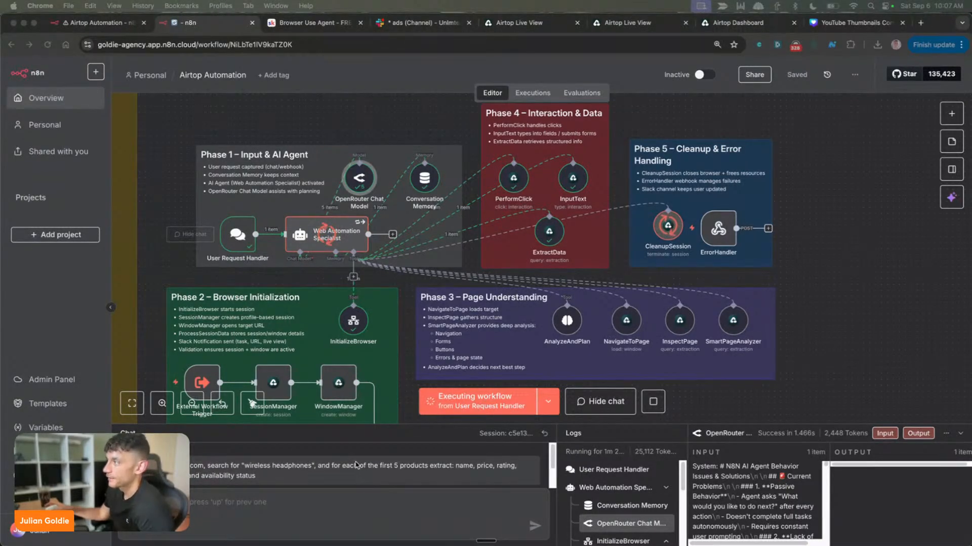
# Open the AI Profit Boardroom Skool community in a new tab
pyautogui.click(920, 23)
pyautogui.write('ai por')
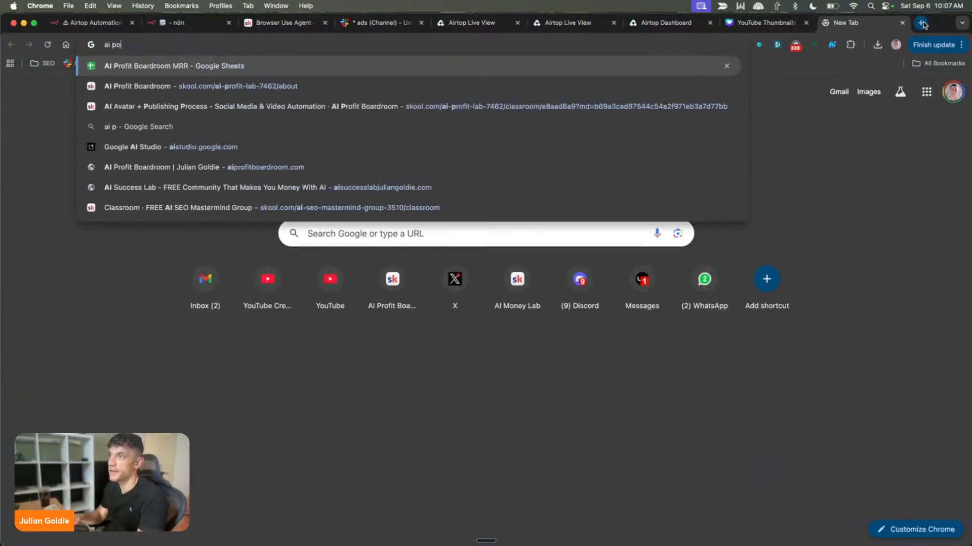
pyautogui.press('BackSpace')
pyautogui.press('BackSpace')
pyautogui.press('BackSpace')
pyautogui.write('pro')
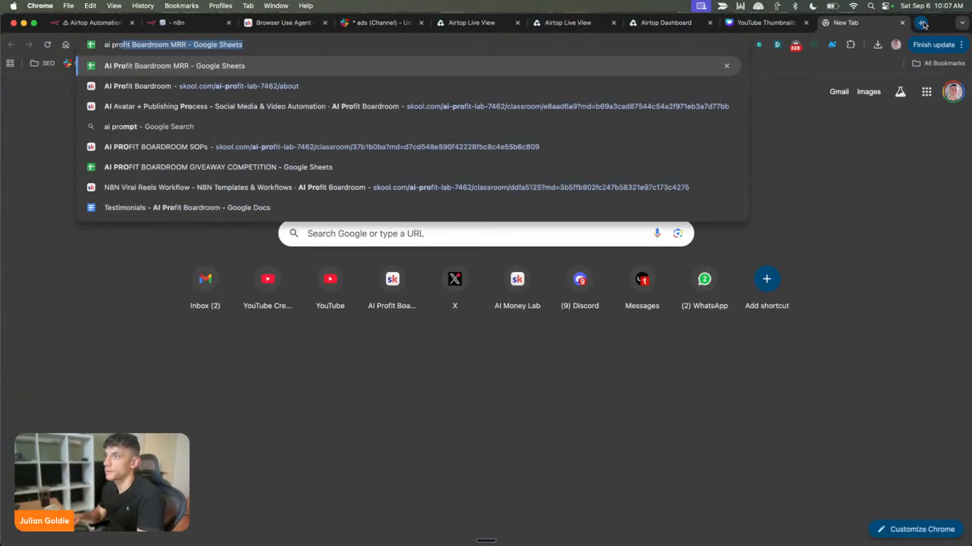
pyautogui.press('Down')
pyautogui.press('Return')
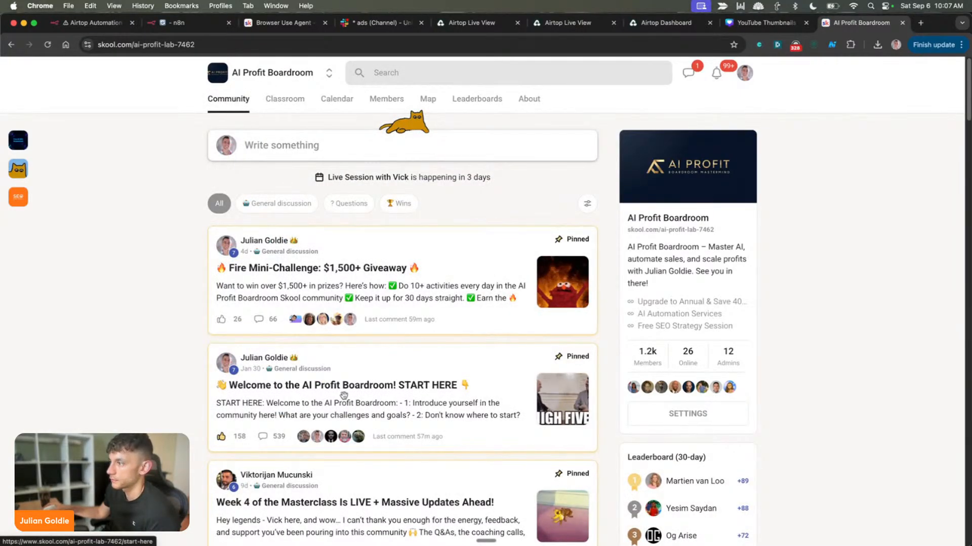
# Open the pinned "Welcome to the AI Profit Boardroom! START HERE" post and expand its full text for reading
pyautogui.click(336, 396)
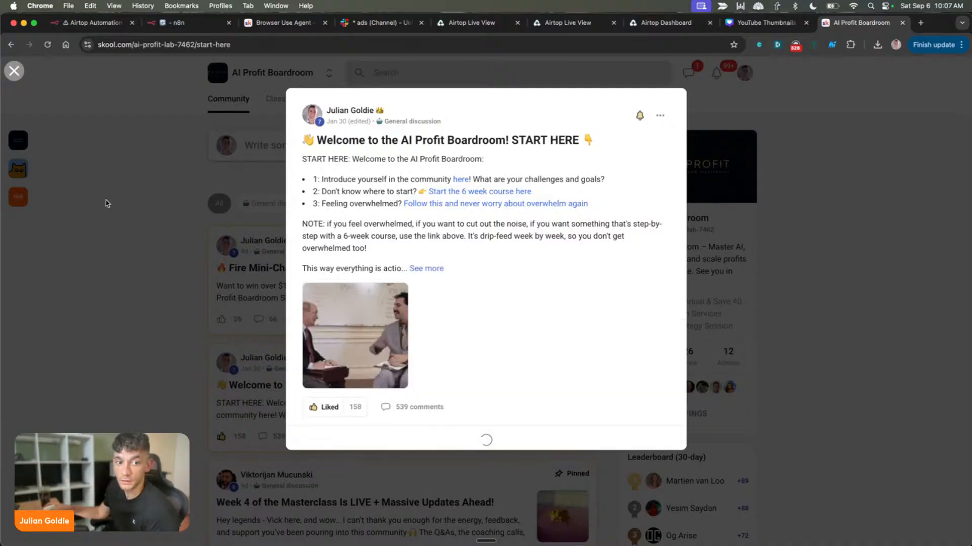
pyautogui.click(429, 270)
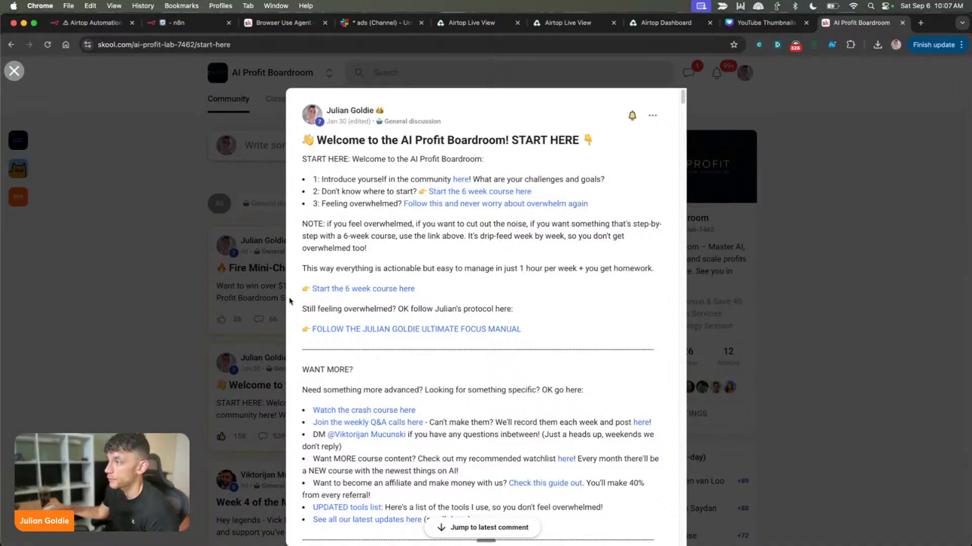
pyautogui.tripleClick(497, 307)
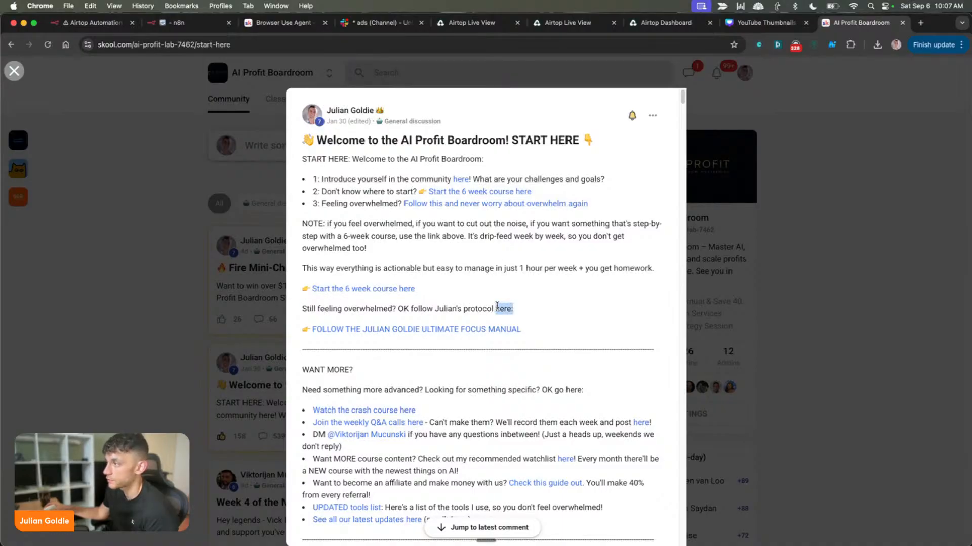
pyautogui.click(576, 305)
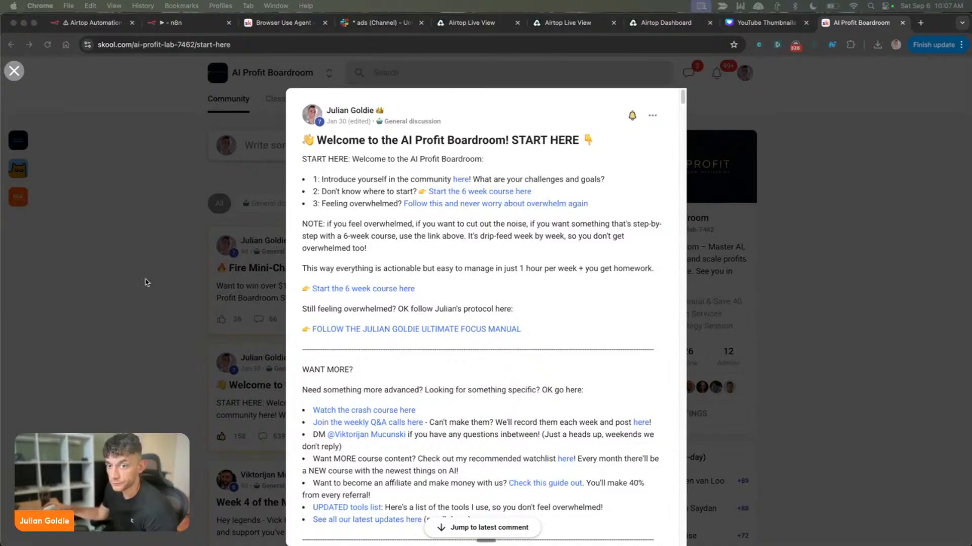
# Switch to the n8n executions view and enlarge the chat area to review the product results of the Sep 6, 09:40:17 run
pyautogui.click(94, 23)
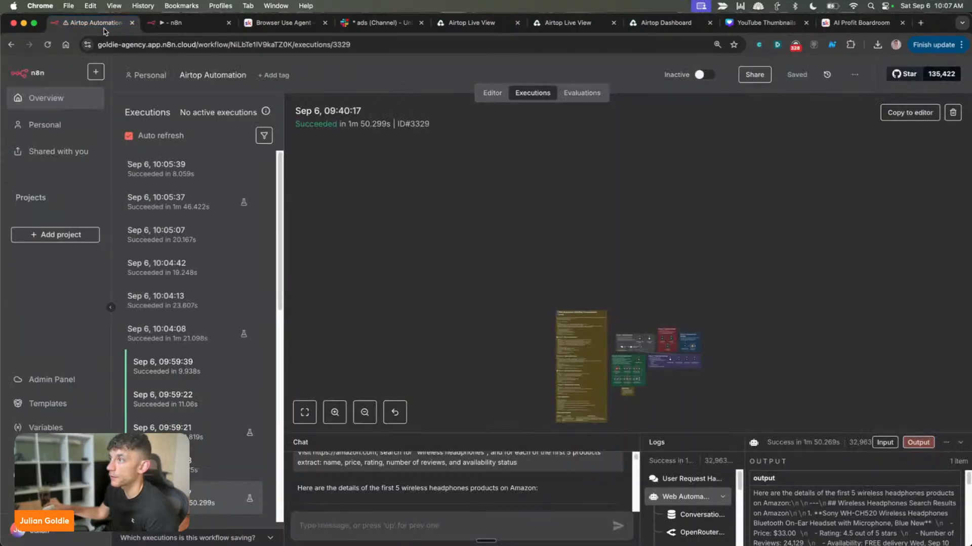
pyautogui.scroll(-3, 435, 483)
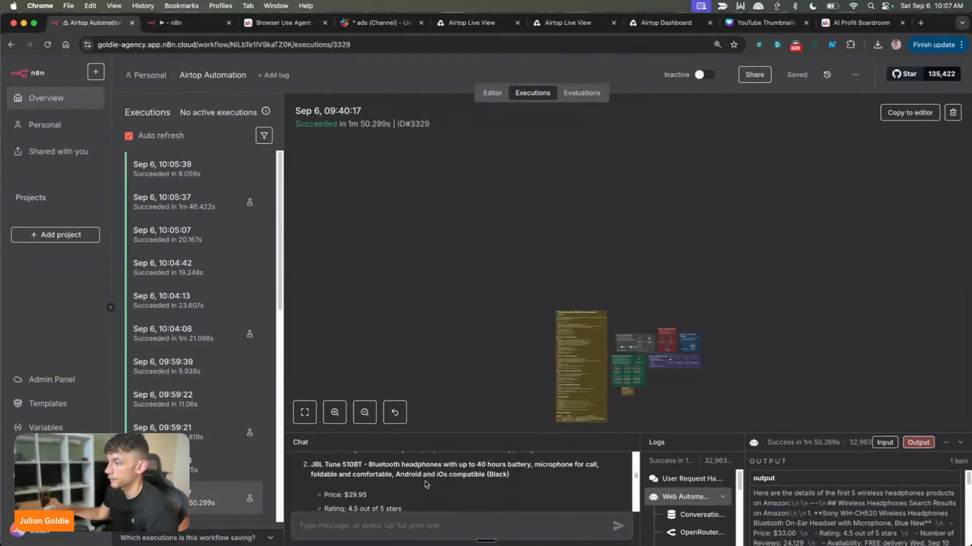
pyautogui.moveTo(452, 433); pyautogui.dragTo(452, 275)
# Return to the workflow editor, highlight the submitted prompt, and enlarge the chat area to read the agent's product results to the end
pyautogui.click(164, 24)
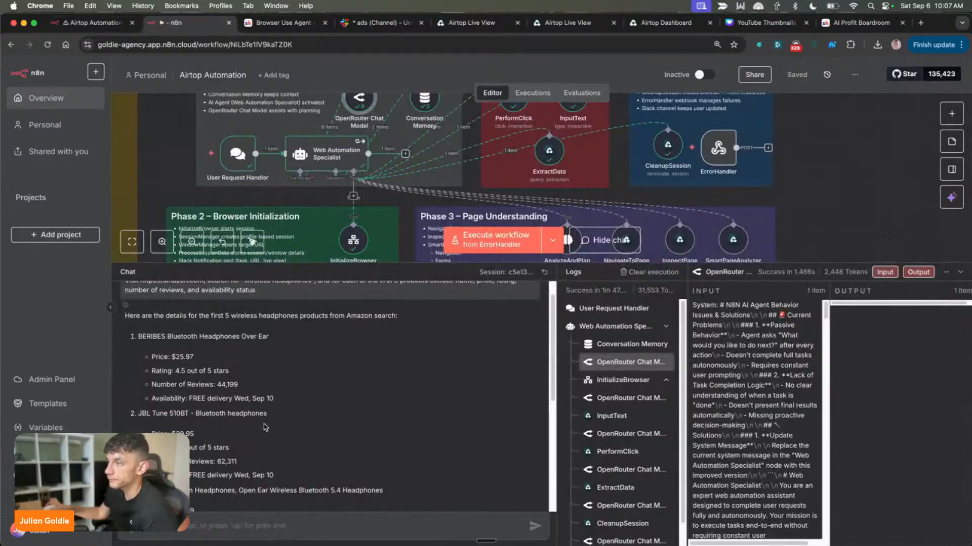
pyautogui.scroll(1, 192, 351)
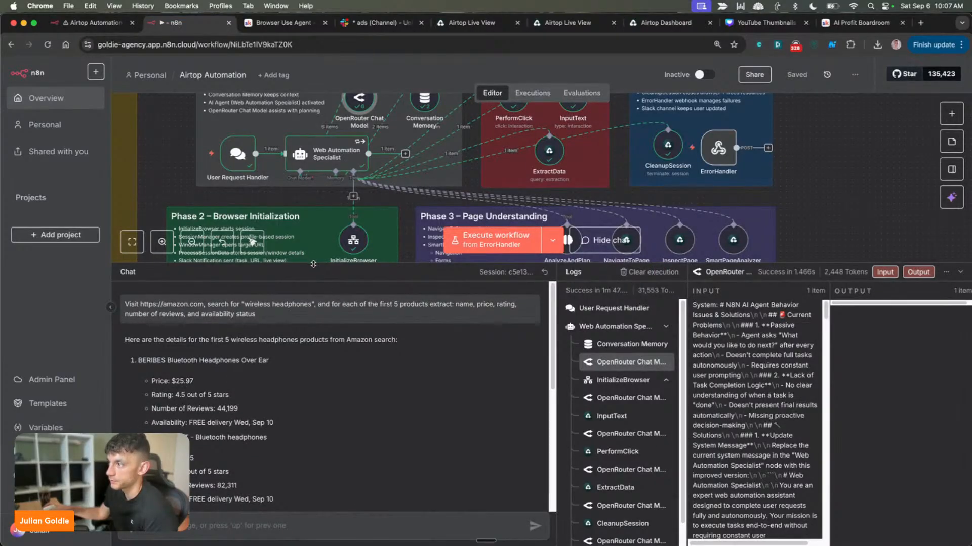
pyautogui.moveTo(313, 264); pyautogui.dragTo(322, 367)
pyautogui.moveTo(213, 410); pyautogui.dragTo(258, 418)
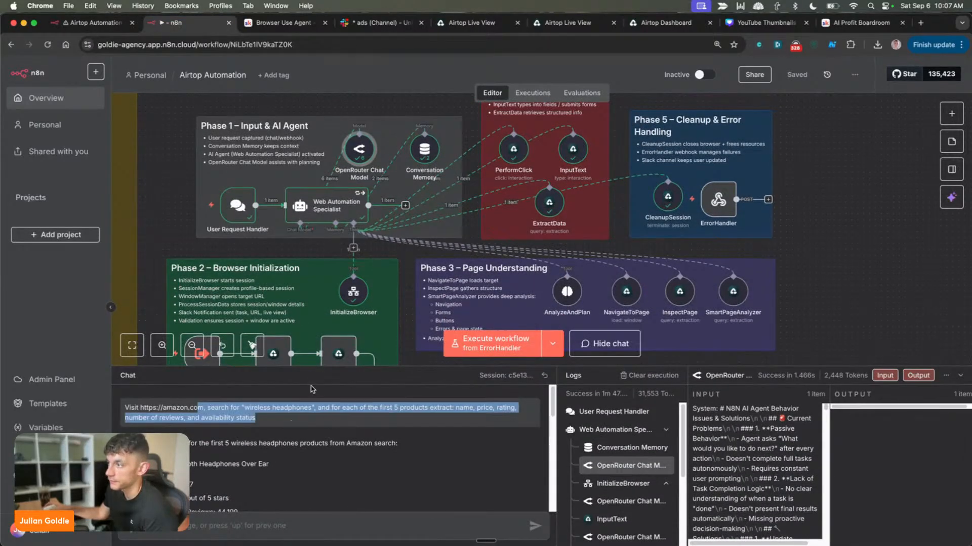
pyautogui.moveTo(312, 366); pyautogui.dragTo(314, 182)
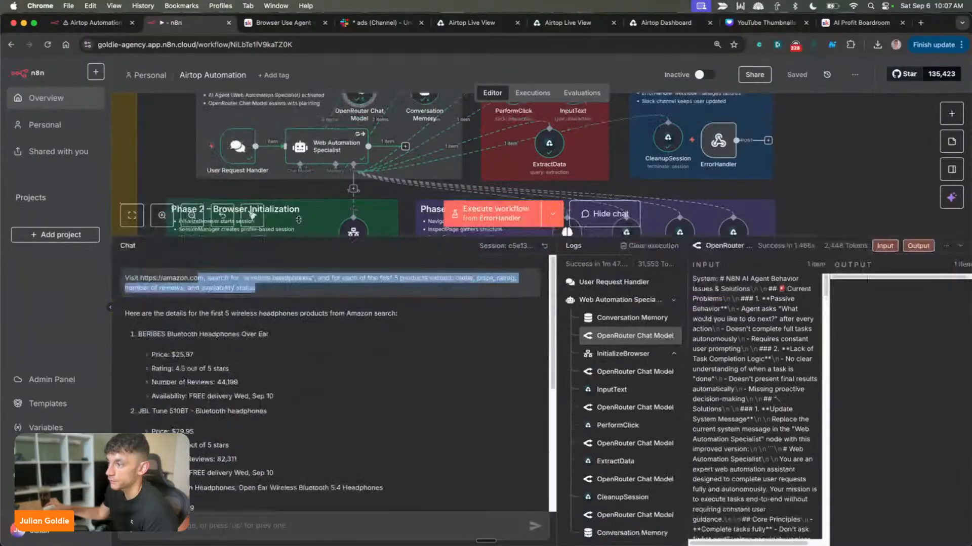
pyautogui.scroll(-5, 329, 328)
# Open the latest Live View link from Slack's ads channel, place its tab beside the n8n tabs, and return to the workflow editor
pyautogui.click(377, 22)
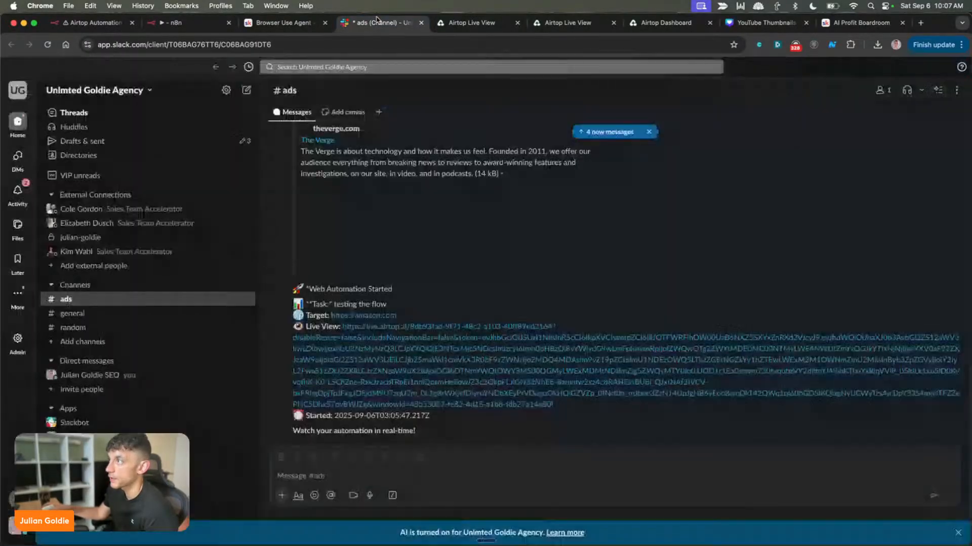
pyautogui.click(419, 400)
pyautogui.moveTo(430, 23); pyautogui.dragTo(266, 31)
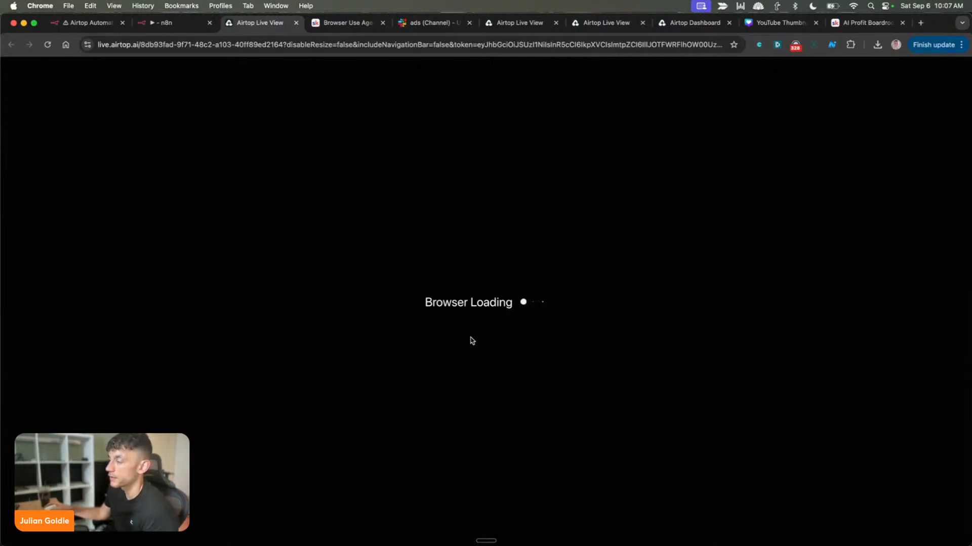
pyautogui.click(170, 26)
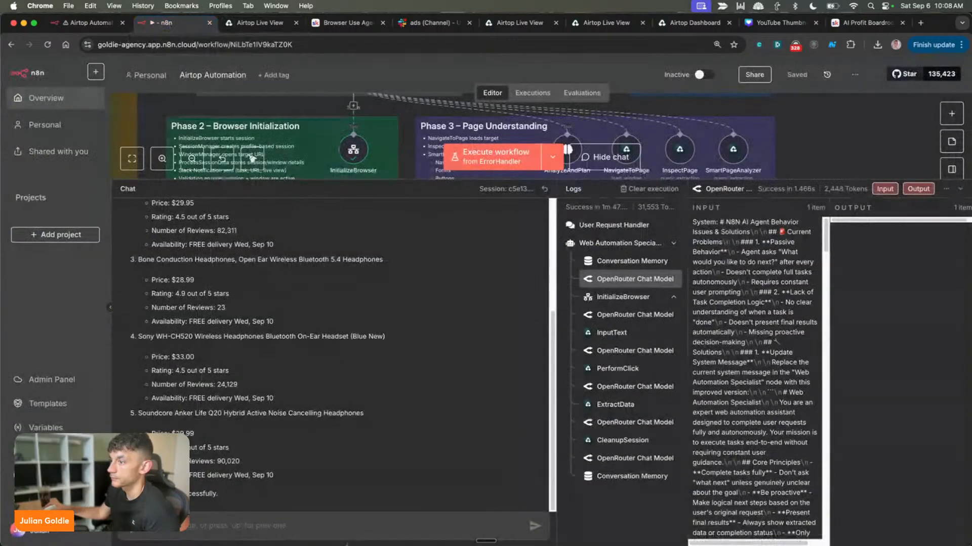
# Copy the Amazon wireless headphones prompt from the workflow chat and submit it again to rerun the agent
pyautogui.scroll(5, 240, 305)
pyautogui.tripleClick(219, 228)
pyautogui.press('super+c')
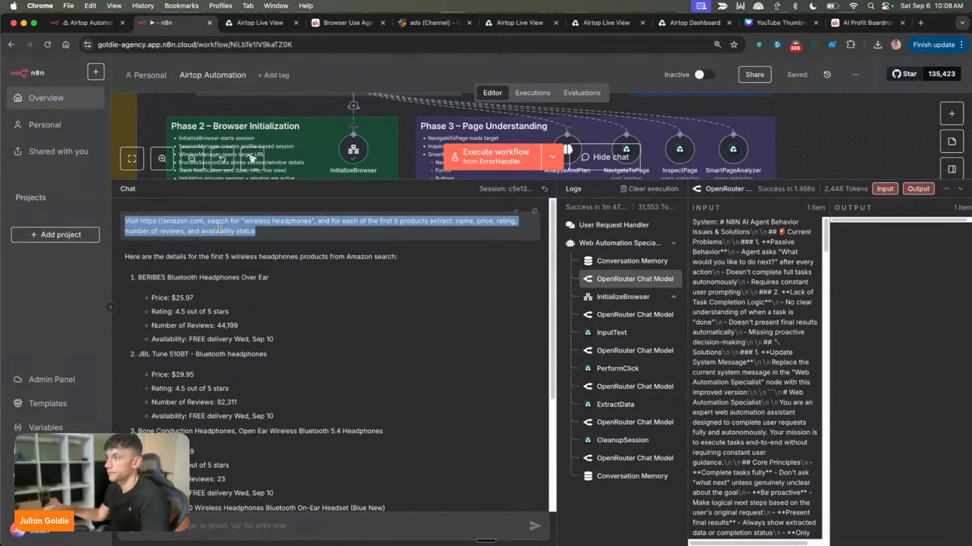
pyautogui.click(261, 527)
pyautogui.press('super+v')
pyautogui.press('Return')
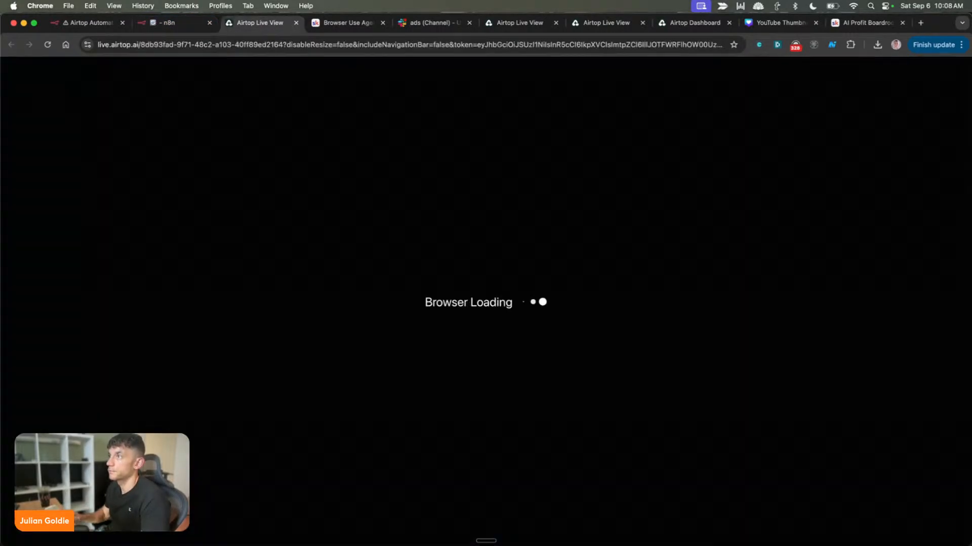
# Close the stalled Airtop Live View tab and place the Slack ads channel tab directly beside the n8n tabs
pyautogui.click(296, 22)
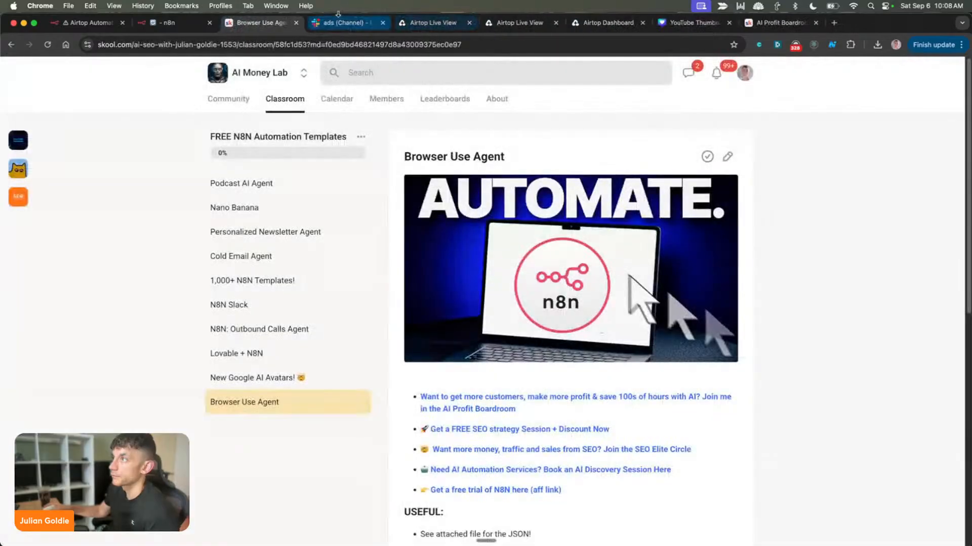
pyautogui.click(304, 26)
pyautogui.moveTo(304, 28); pyautogui.dragTo(243, 25)
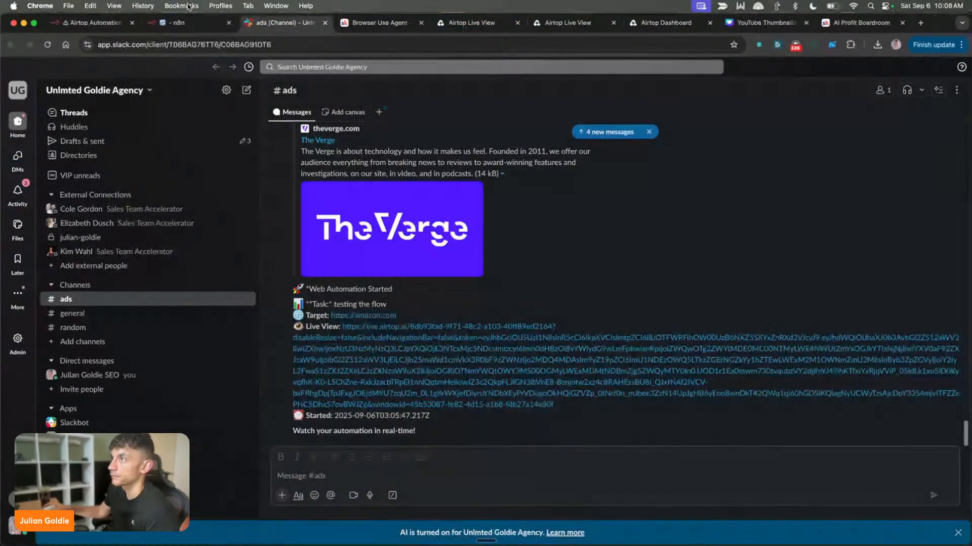
# Return to the workflow editor, shrink the chat area to reveal the canvas, and open the PerformClick node
pyautogui.click(186, 19)
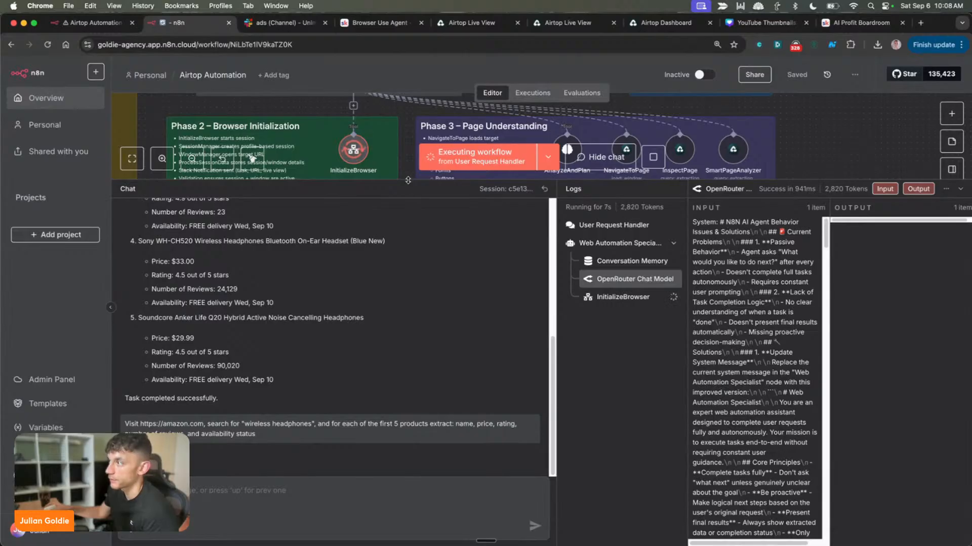
pyautogui.moveTo(408, 183); pyautogui.dragTo(407, 433)
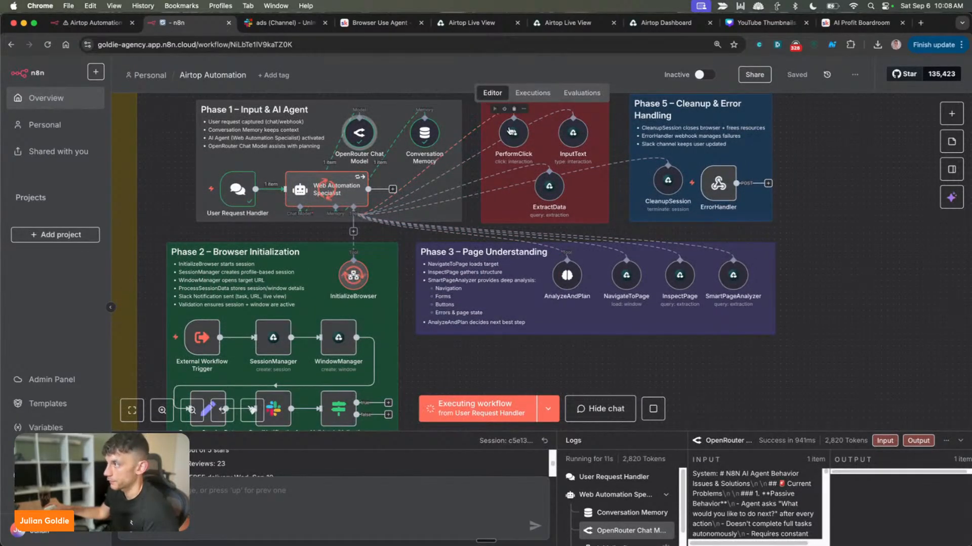
pyautogui.doubleClick(513, 133)
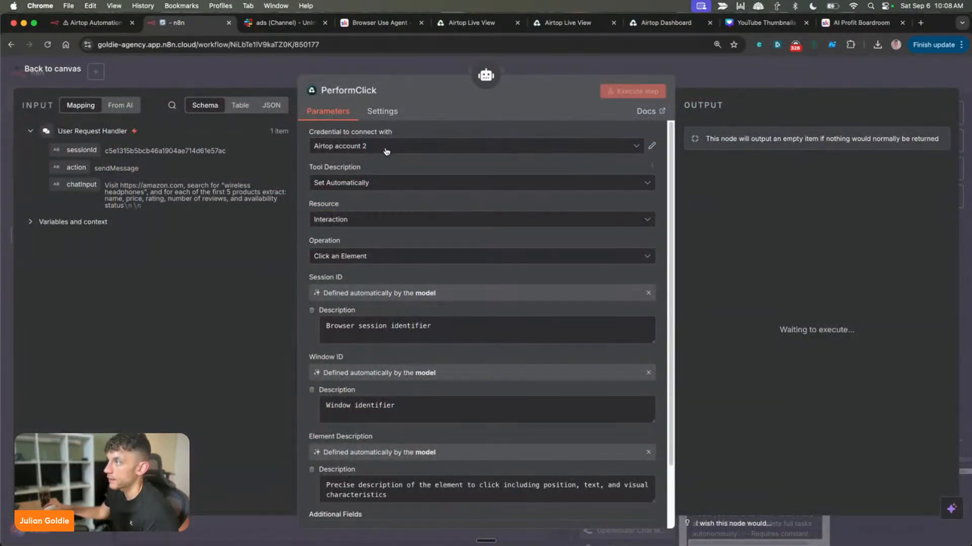
# Switch to the Airtop dashboard's browser sessions and close the two remaining Live View tabs
pyautogui.click(565, 23)
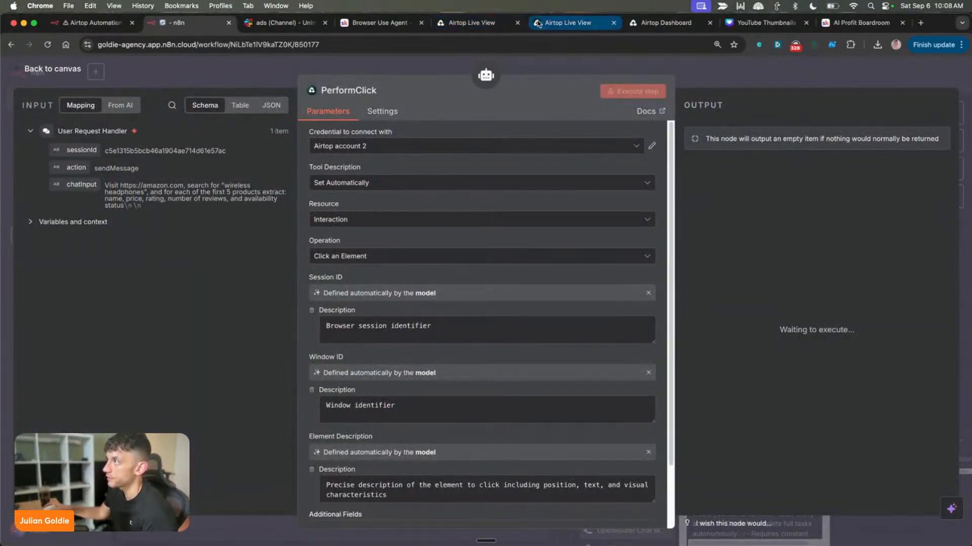
pyautogui.click(487, 23)
pyautogui.click(636, 24)
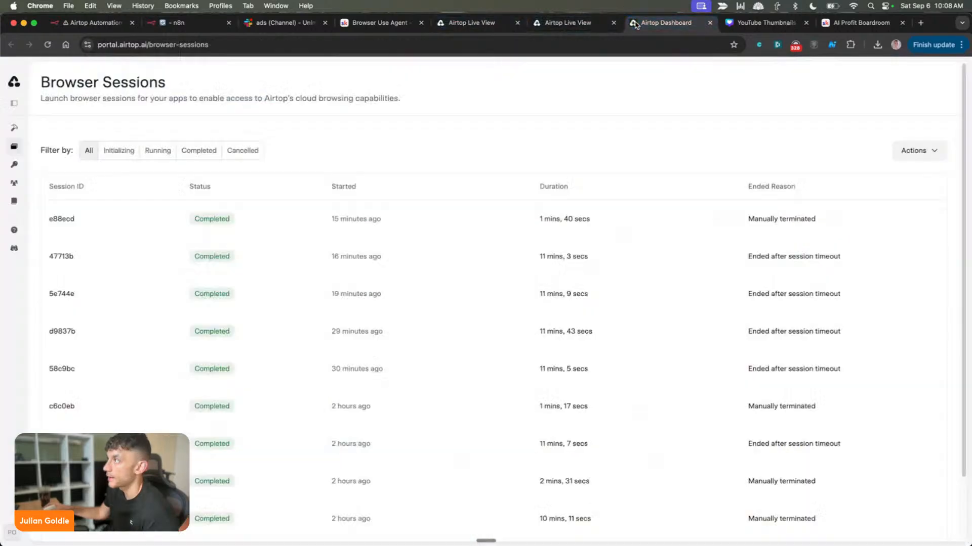
pyautogui.middleClick(478, 22)
pyautogui.middleClick(478, 22)
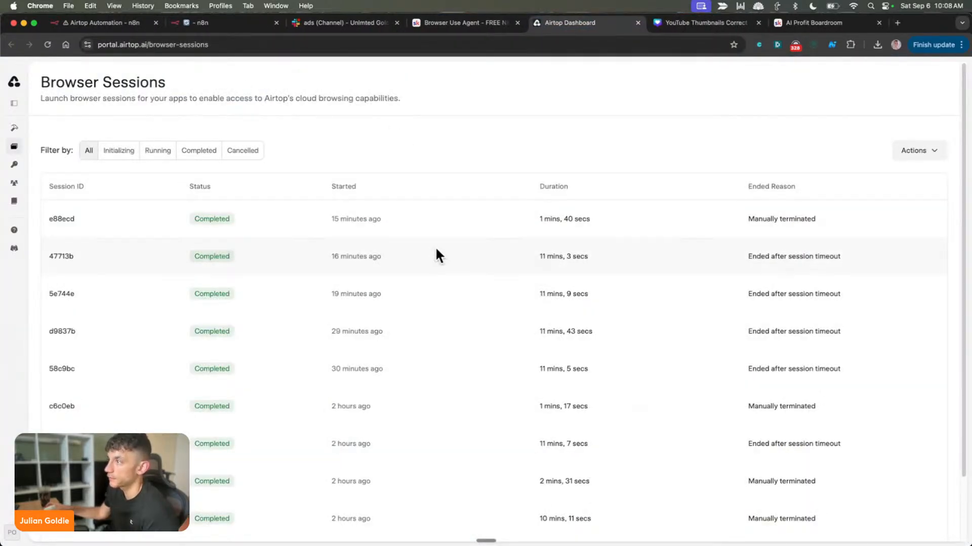
# Review the details of the most recent Airtop browser sessions and return to the session list
pyautogui.scroll(-2, 450, 283)
pyautogui.scroll(2, 506, 268)
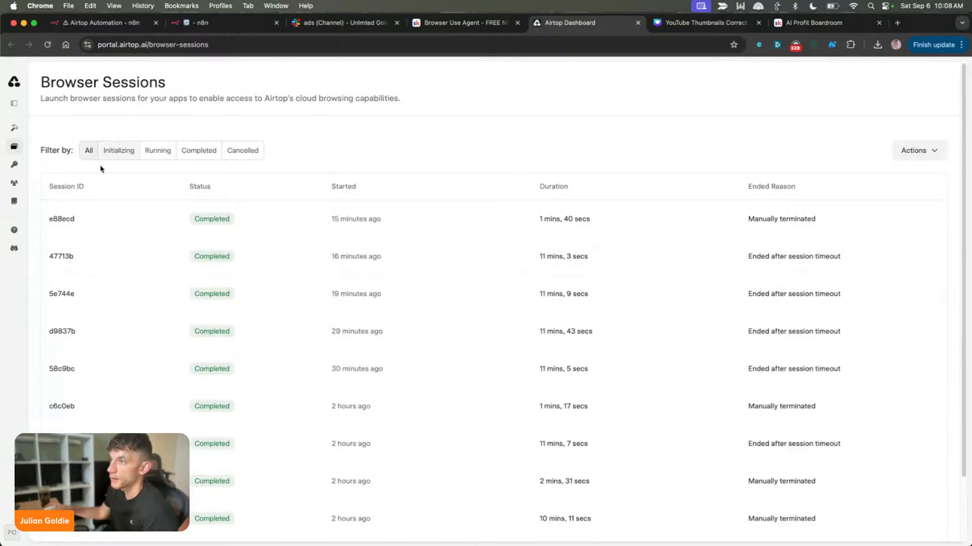
pyautogui.click(68, 224)
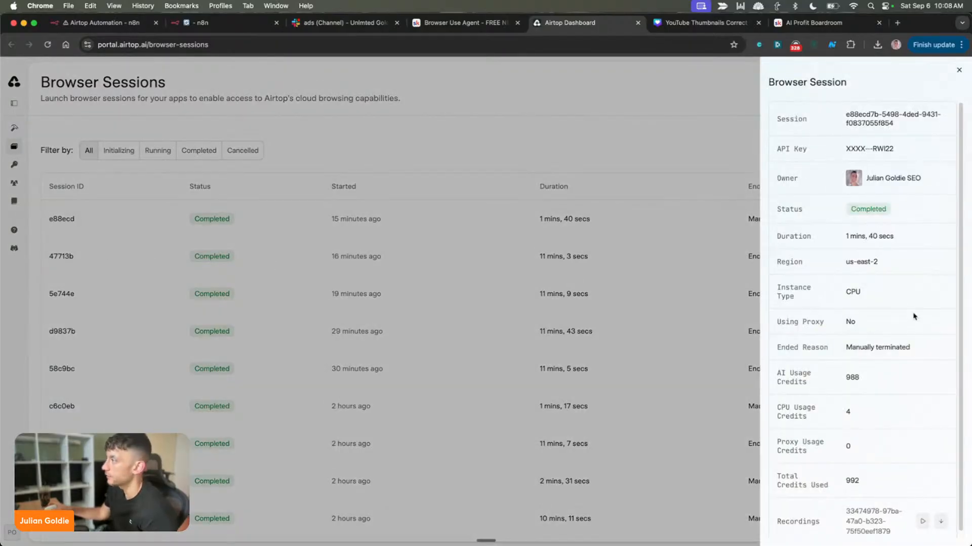
pyautogui.click(498, 416)
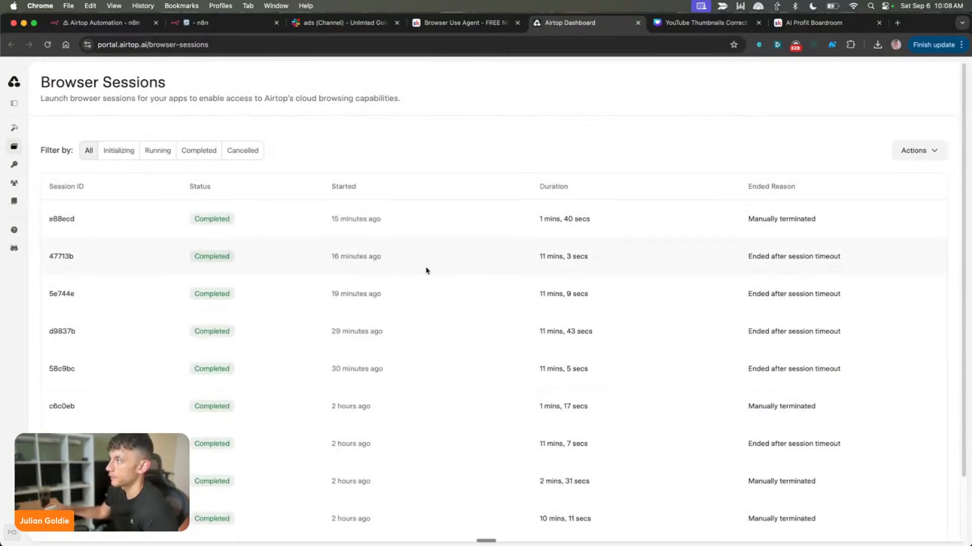
pyautogui.click(436, 249)
pyautogui.click(587, 338)
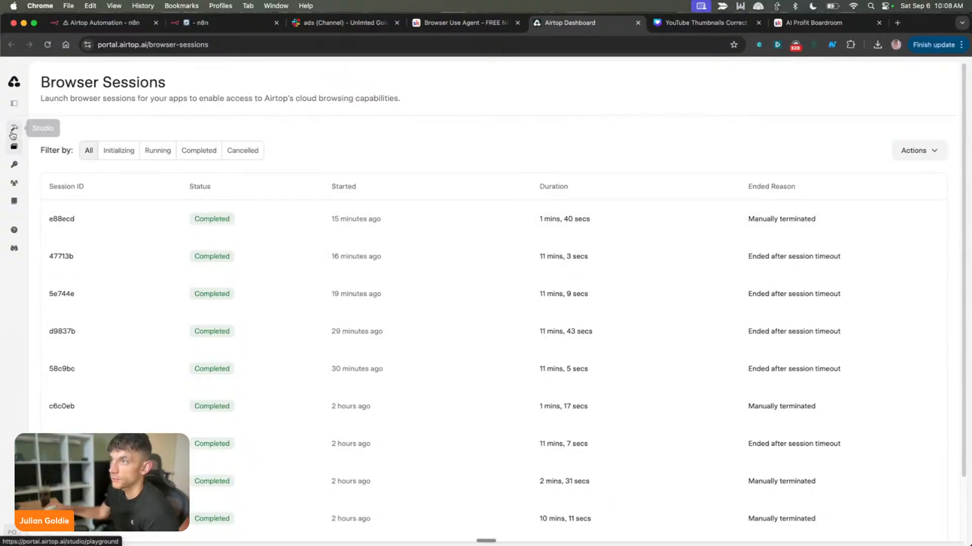
# Open Airtop's API Keys page to show where a new key is created
pyautogui.click(14, 165)
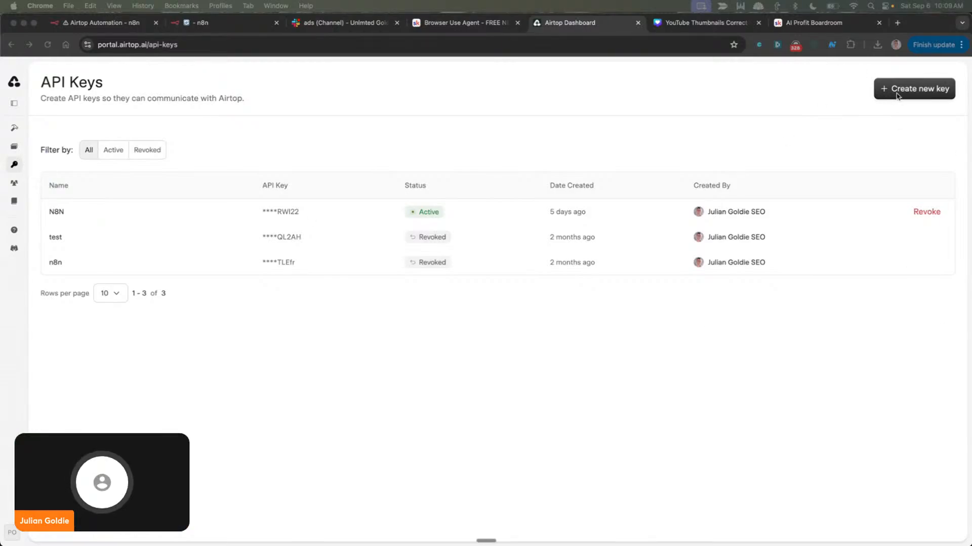
pyautogui.click(674, 118)
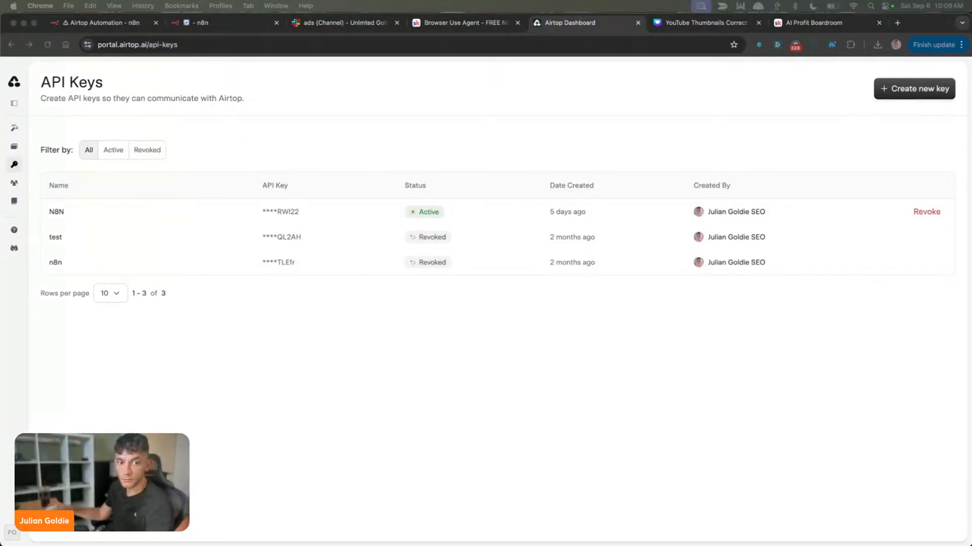
pyautogui.click(530, 351)
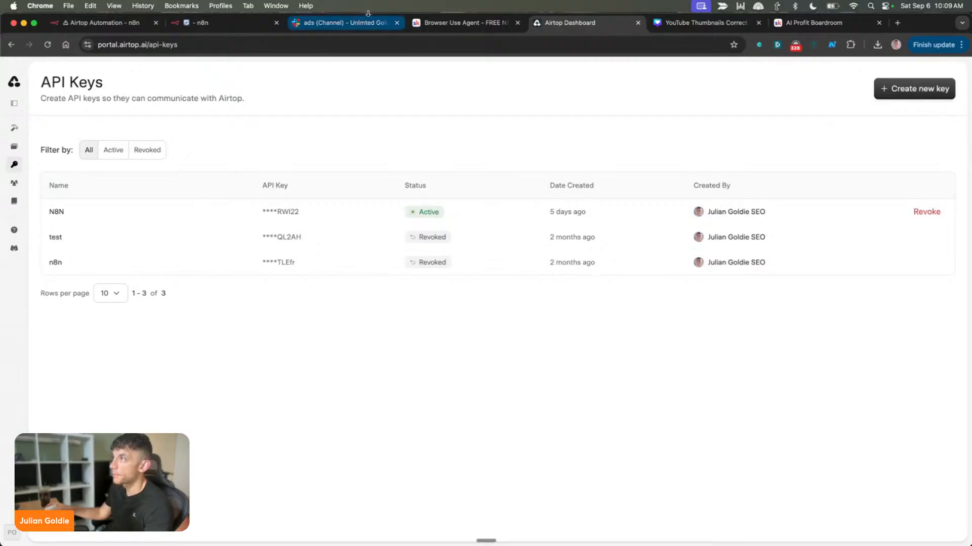
# Return to n8n's PerformClick node, inspect the API key setup of the Airtop account 2 credential, and close it
pyautogui.click(112, 23)
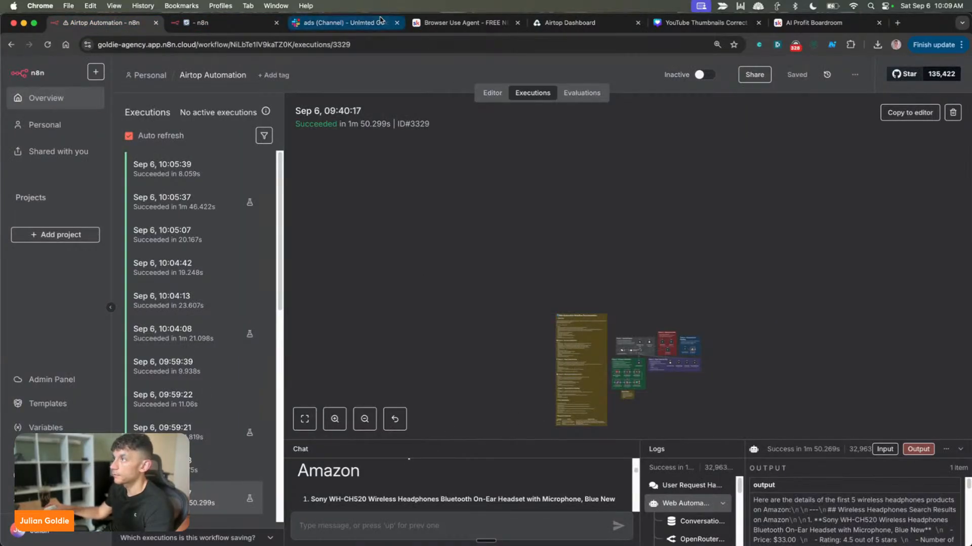
pyautogui.click(228, 26)
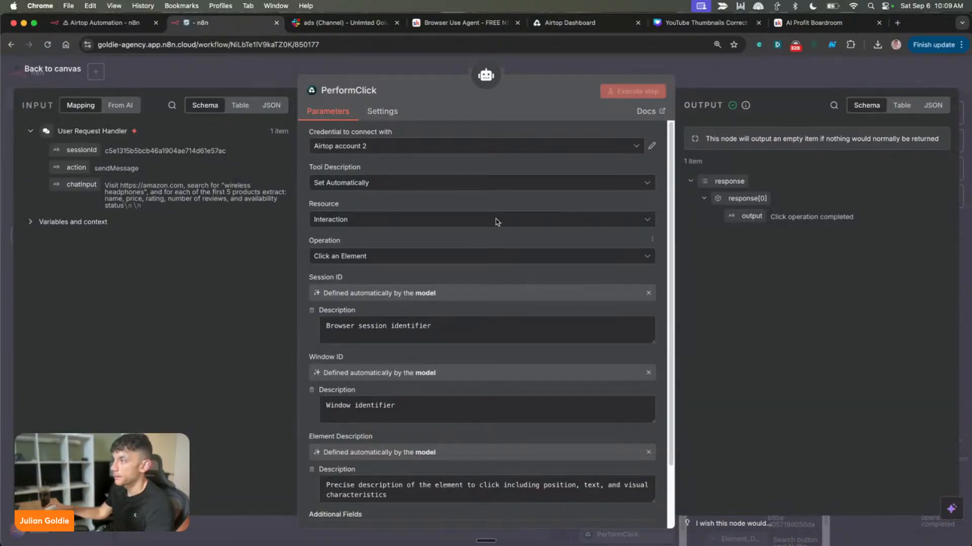
pyautogui.click(653, 147)
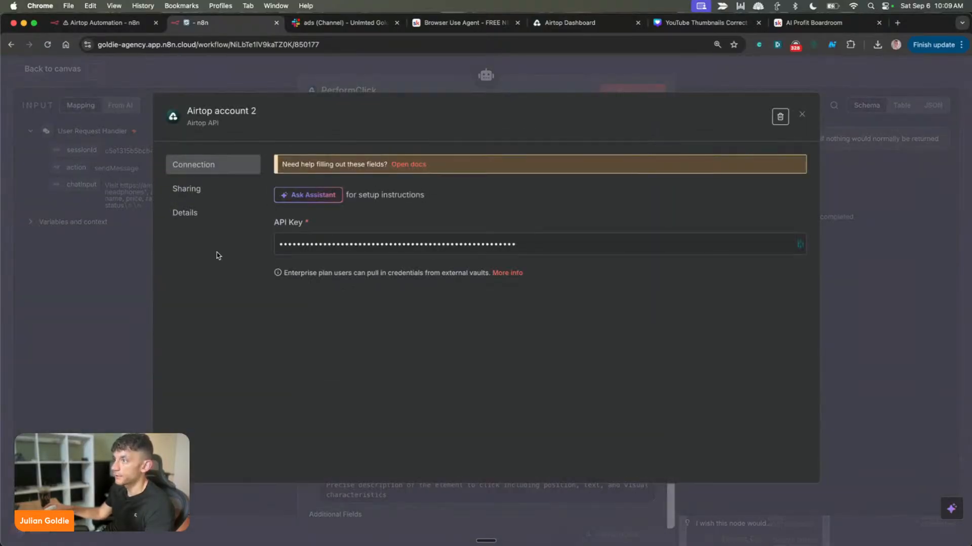
pyautogui.click(79, 293)
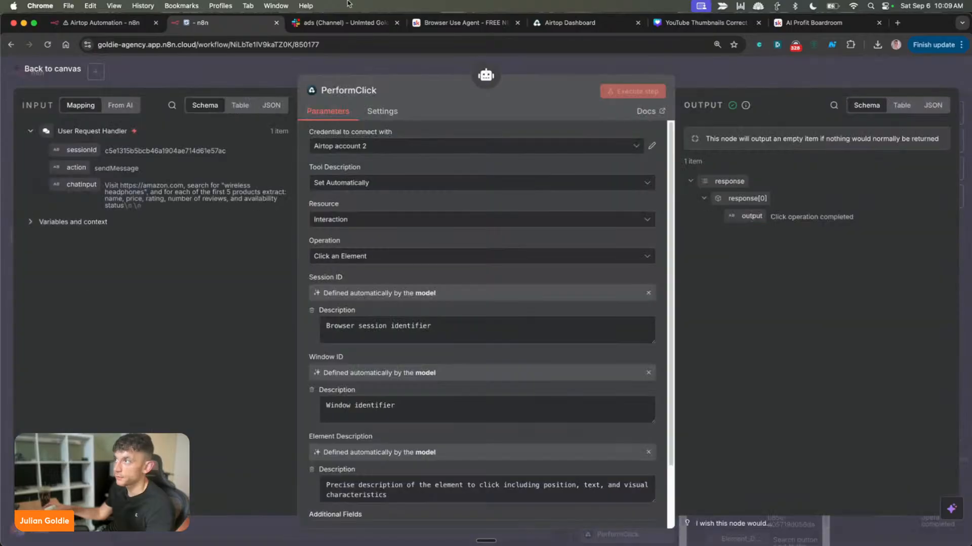
# Check the latest Live View link from Slack's ads channel, close its tab, and return to the PerformClick node
pyautogui.click(330, 25)
pyautogui.click(385, 350)
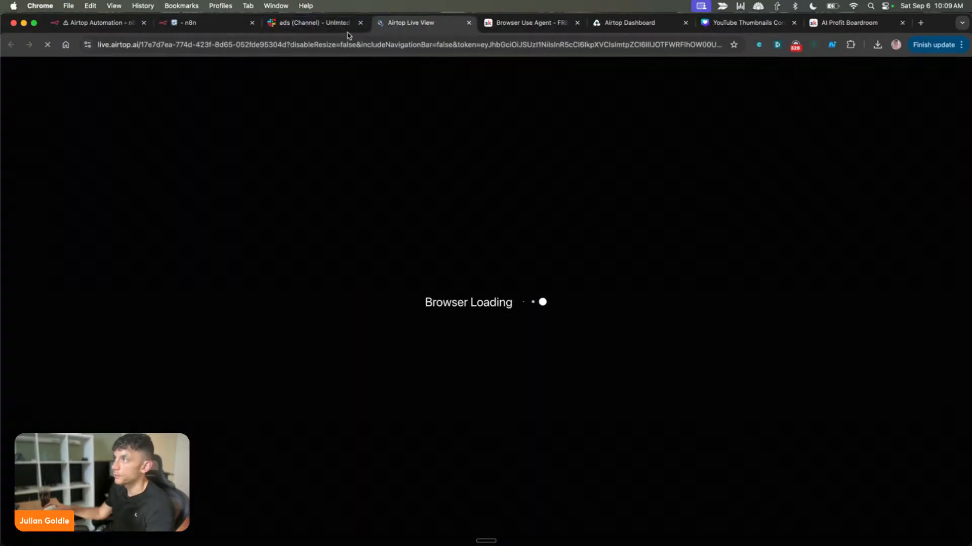
pyautogui.click(324, 23)
pyautogui.click(407, 23)
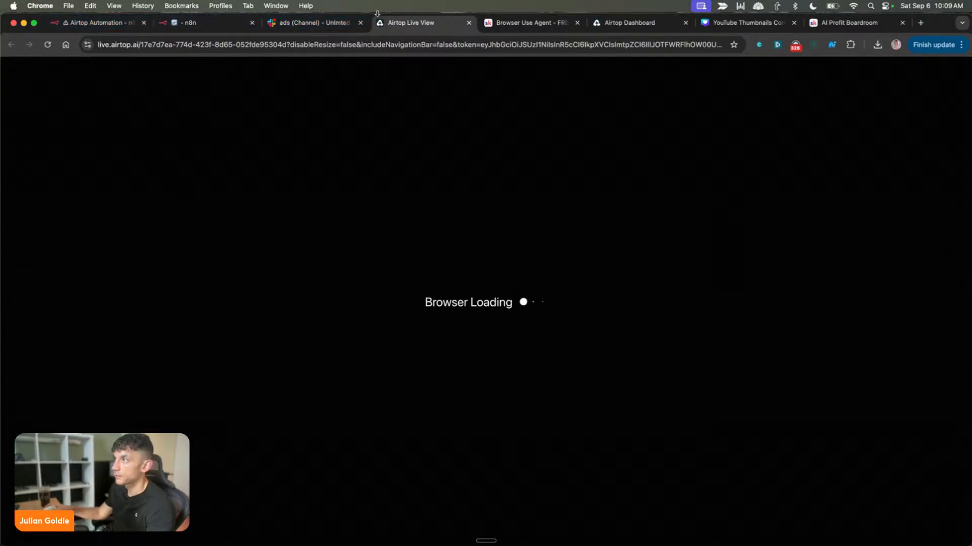
pyautogui.press('super+w')
pyautogui.click(205, 21)
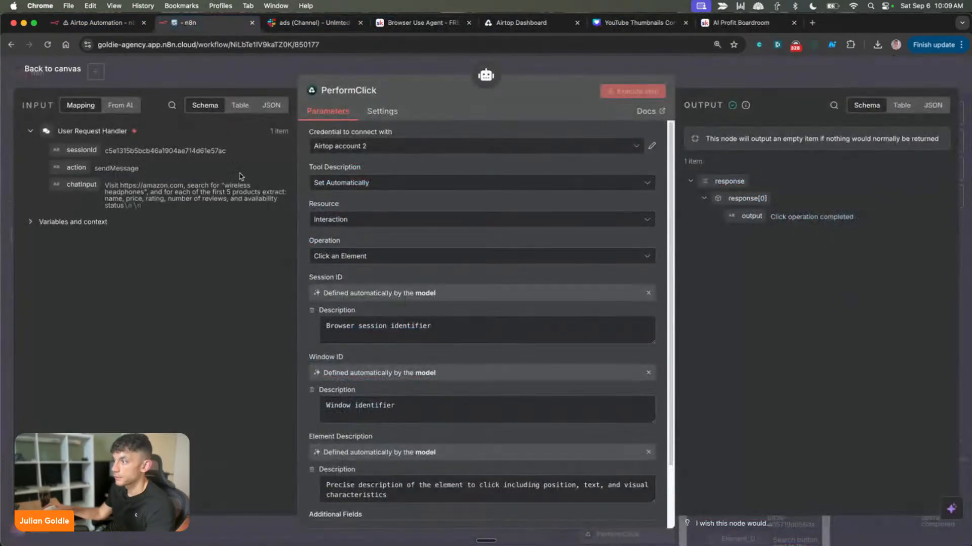
# Examine the PerformClick node's resource, operation and additional fields, and highlight its Session ID description
pyautogui.scroll(-3, 394, 187)
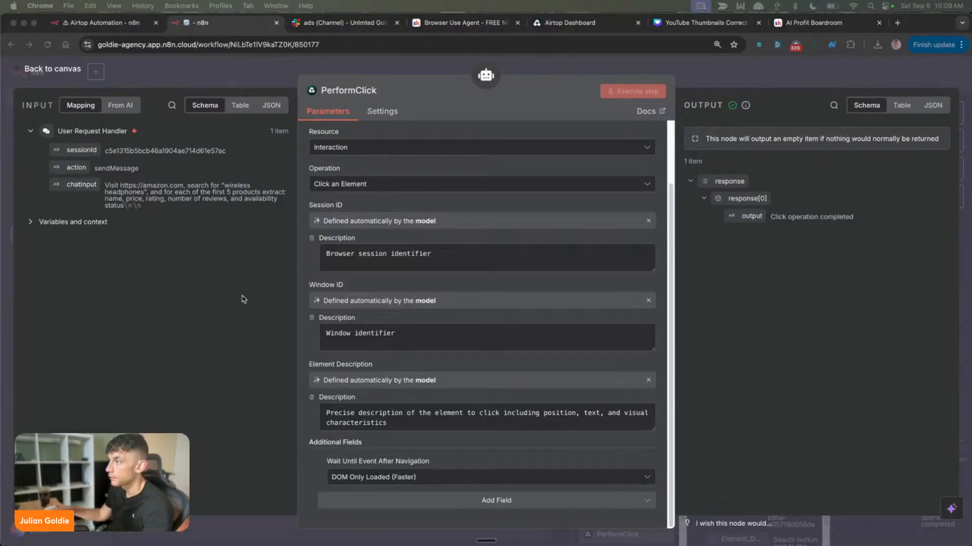
pyautogui.click(359, 173)
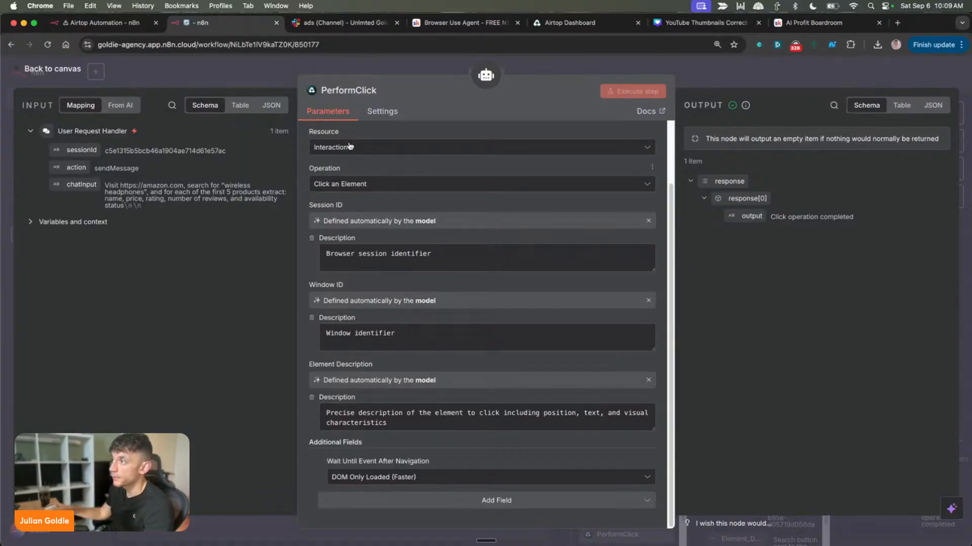
pyautogui.scroll(3, 334, 152)
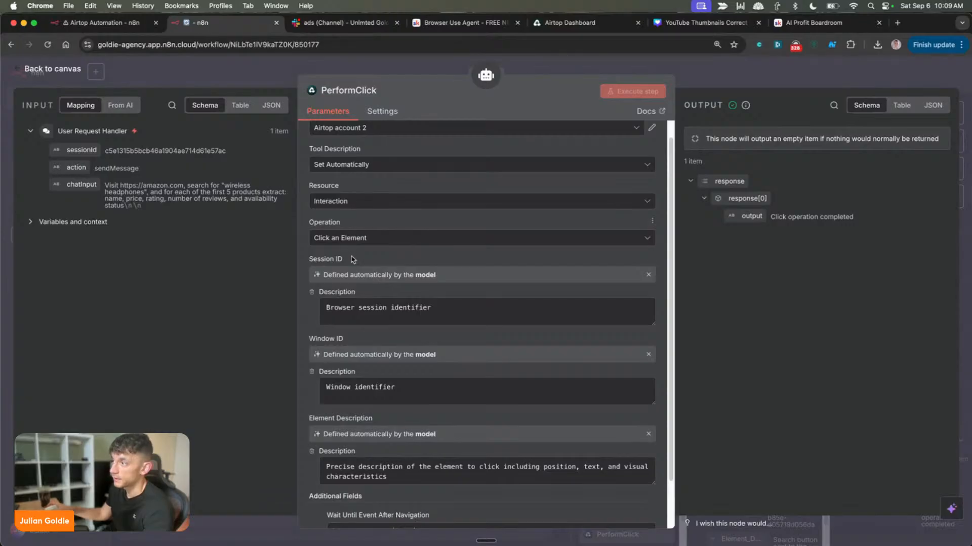
pyautogui.scroll(-2, 349, 213)
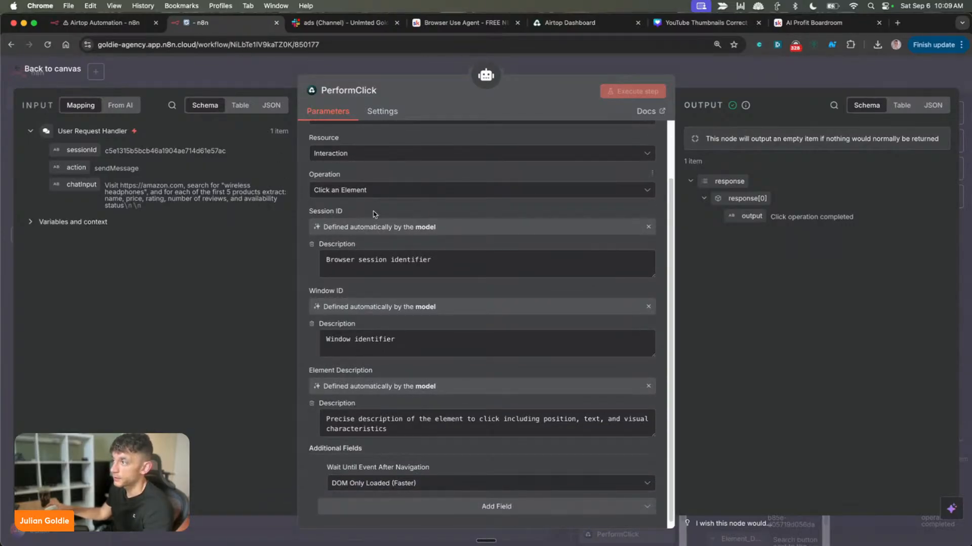
pyautogui.click(454, 268)
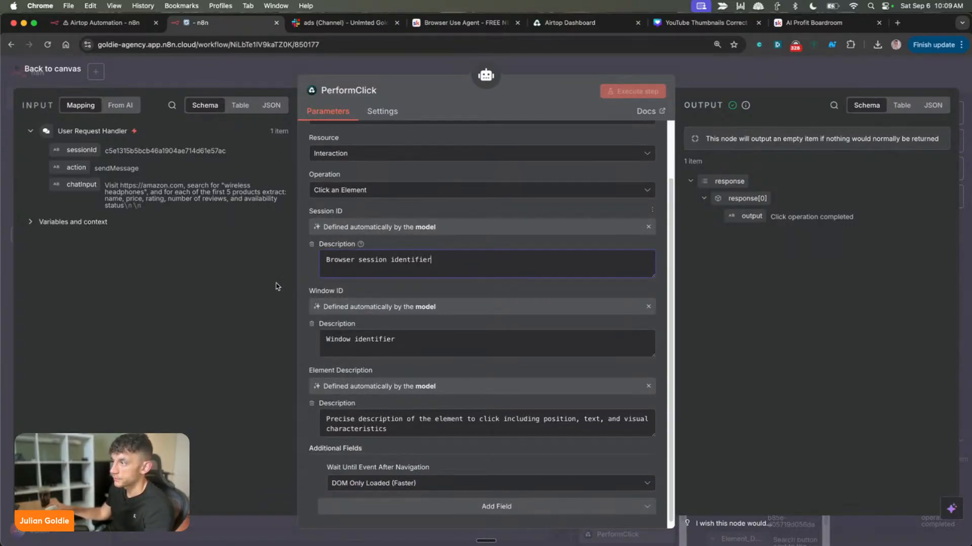
pyautogui.hotkey('alt', 'shift', 'Left')
pyautogui.hotkey('alt', 'shift', 'Left')
pyautogui.hotkey('alt', 'shift', 'Left')
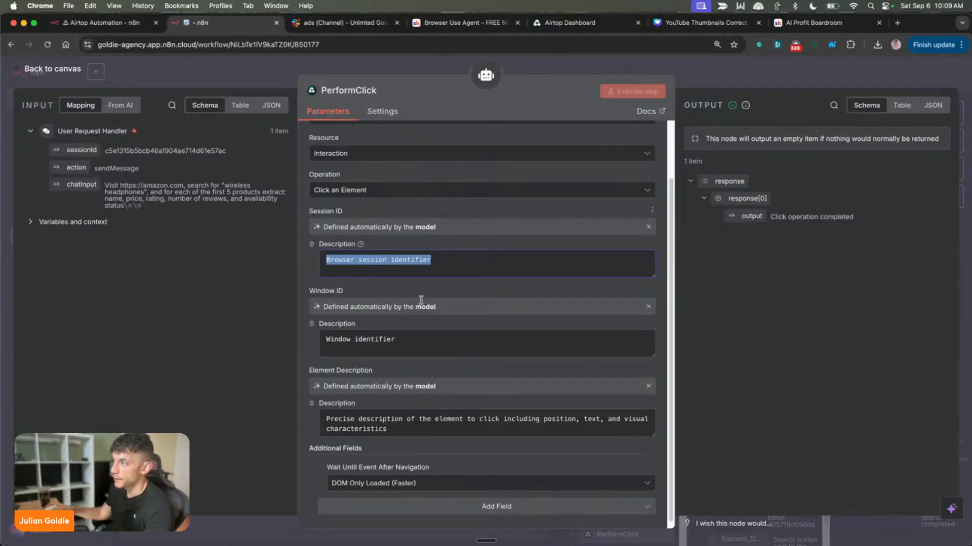
# Highlight the PerformClick node's Element Description text, review the remaining parameters, and close the node
pyautogui.click(241, 394)
pyautogui.click(392, 422)
pyautogui.hotkey('alt', 'shift', 'Left')
pyautogui.hotkey('alt', 'shift', 'Left')
pyautogui.hotkey('alt', 'shift', 'Left')
pyautogui.hotkey('alt', 'shift', 'Left')
pyautogui.hotkey('alt', 'shift', 'Left')
pyautogui.hotkey('alt', 'shift', 'Left')
pyautogui.hotkey('alt', 'shift', 'Left')
pyautogui.hotkey('alt', 'shift', 'Left')
pyautogui.hotkey('alt', 'shift', 'Left')
pyautogui.hotkey('alt', 'shift', 'Left')
pyautogui.hotkey('alt', 'shift', 'Left')
pyautogui.hotkey('alt', 'shift', 'Left')
pyautogui.hotkey('alt', 'shift', 'Left')
pyautogui.scroll(2, 368, 367)
pyautogui.scroll(1, 368, 366)
pyautogui.click(245, 332)
pyautogui.scroll(-2, 393, 263)
pyautogui.press('Escape')
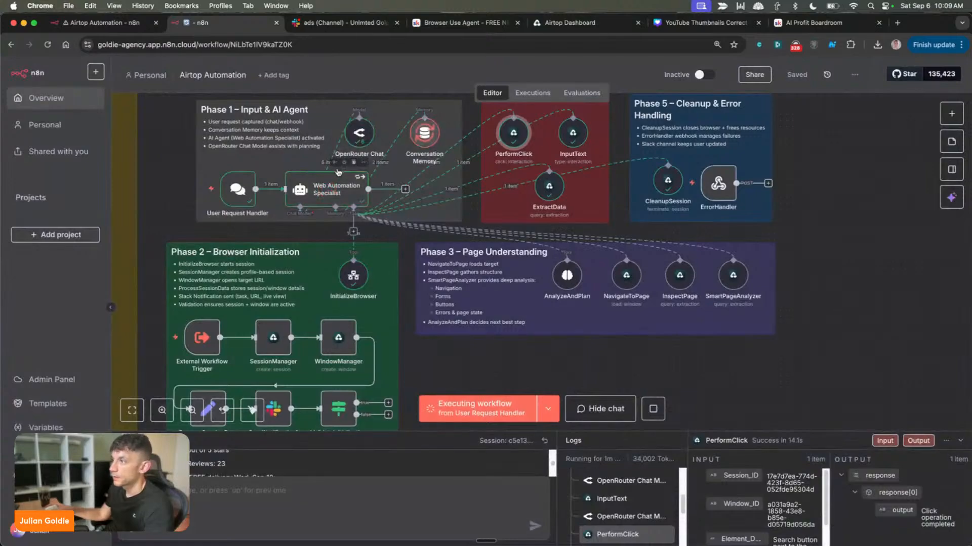
# Review the workflow phases on the canvas and open the InitializeBrowser node from Phase 2
pyautogui.scroll(-1, 343, 426)
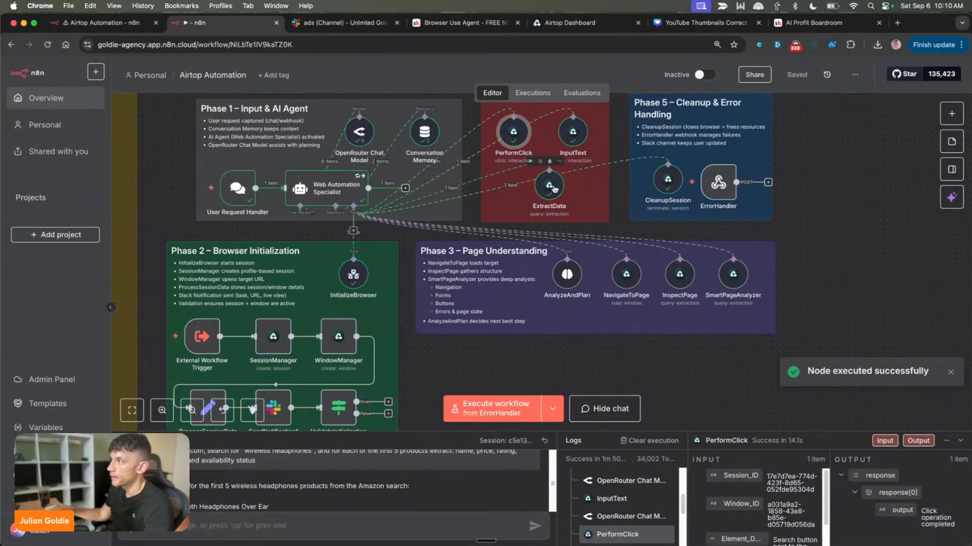
pyautogui.scroll(2, 329, 247)
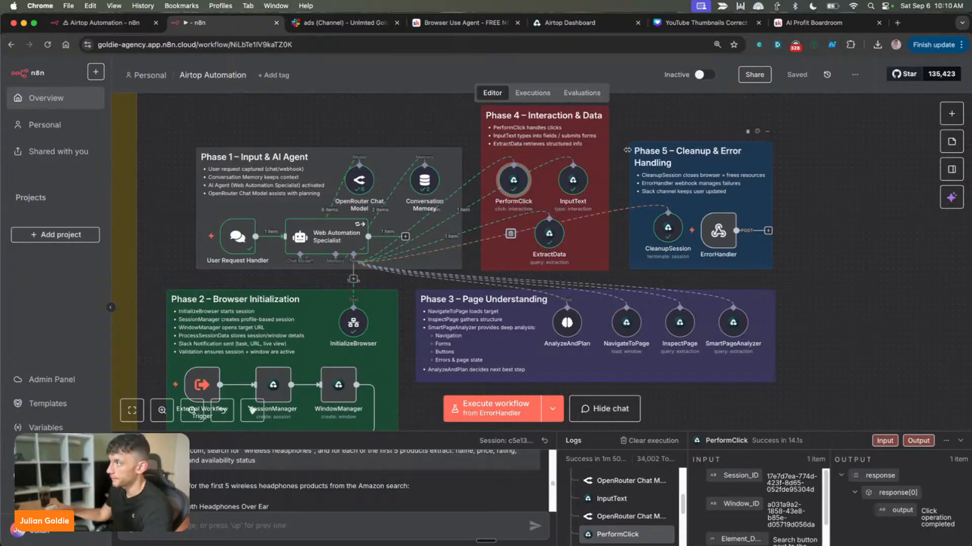
pyautogui.scroll(-2, 339, 289)
pyautogui.scroll(-5, 339, 289)
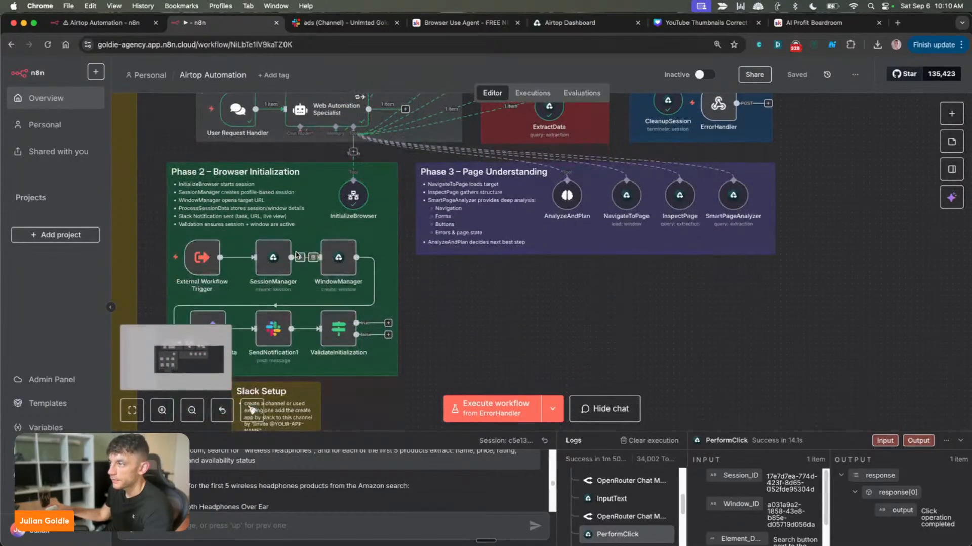
pyautogui.doubleClick(348, 198)
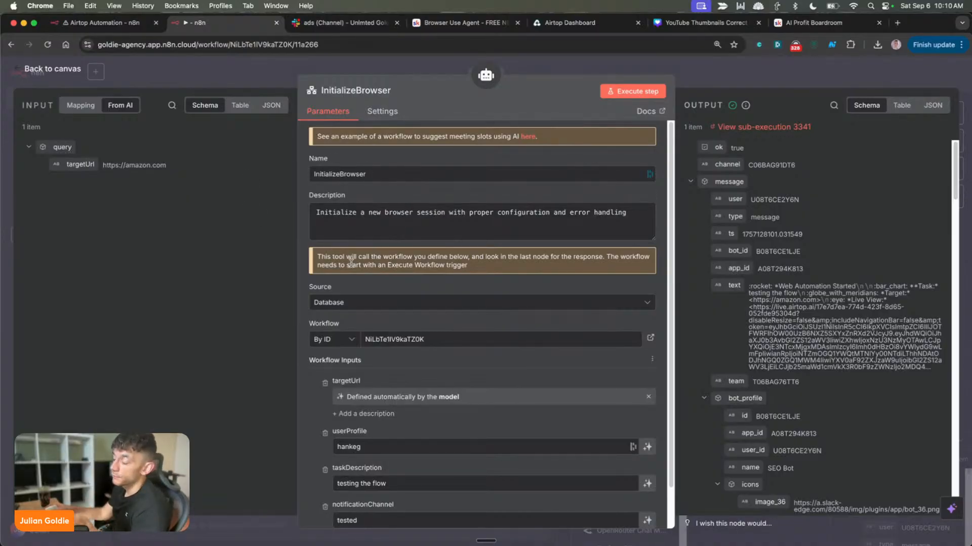
# Review the InitializeBrowser node's workflow inputs and its output data, and close the node
pyautogui.scroll(-2, 412, 323)
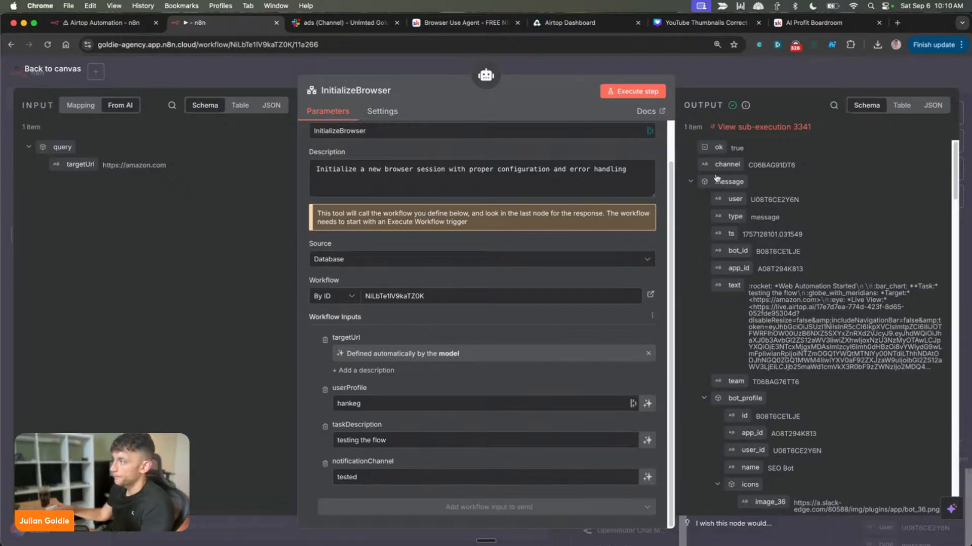
pyautogui.scroll(-15, 834, 287)
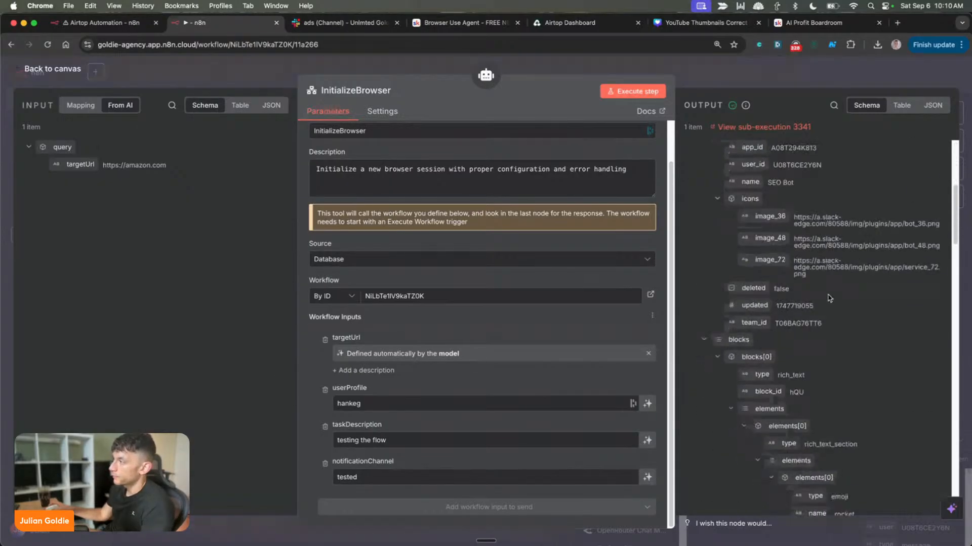
pyautogui.scroll(15, 839, 278)
pyautogui.scroll(2, 526, 242)
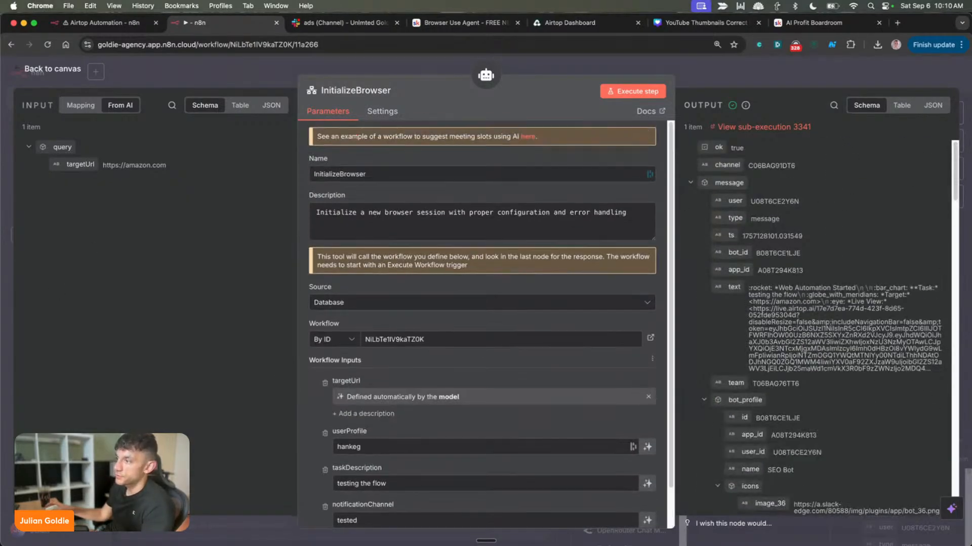
pyautogui.press('Escape')
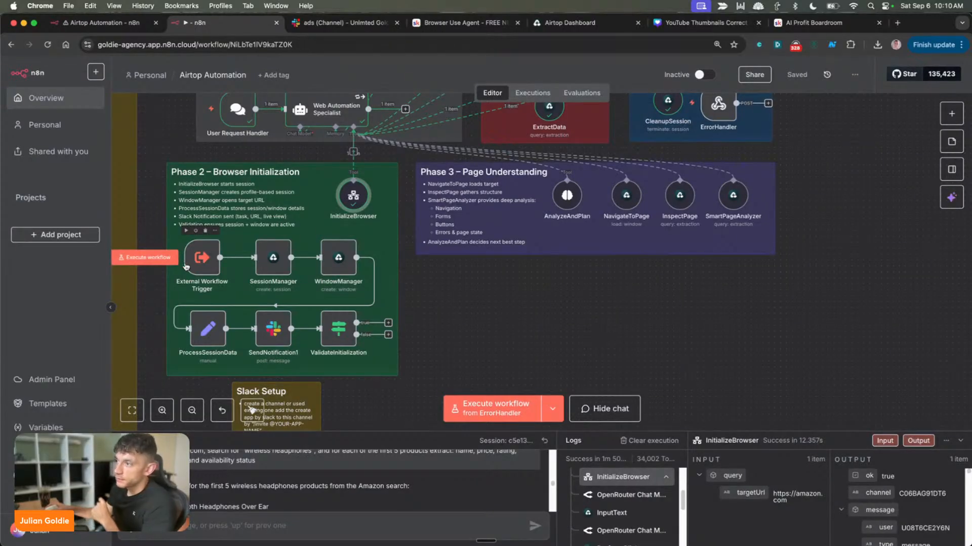
# Inspect the External Workflow Trigger's input schema and the SessionManager node's Create Session parameters, closing each node
pyautogui.doubleClick(203, 259)
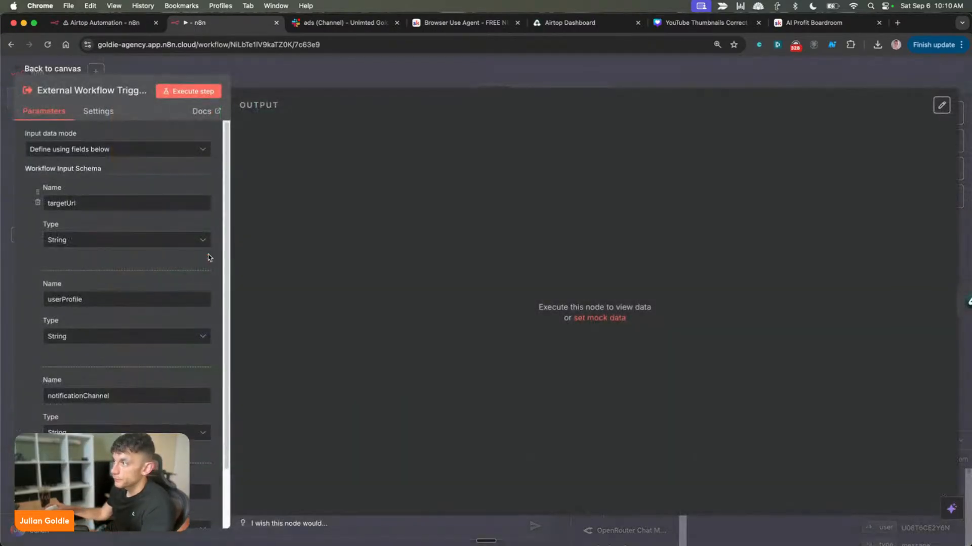
pyautogui.scroll(-2, 99, 210)
pyautogui.scroll(2, 100, 211)
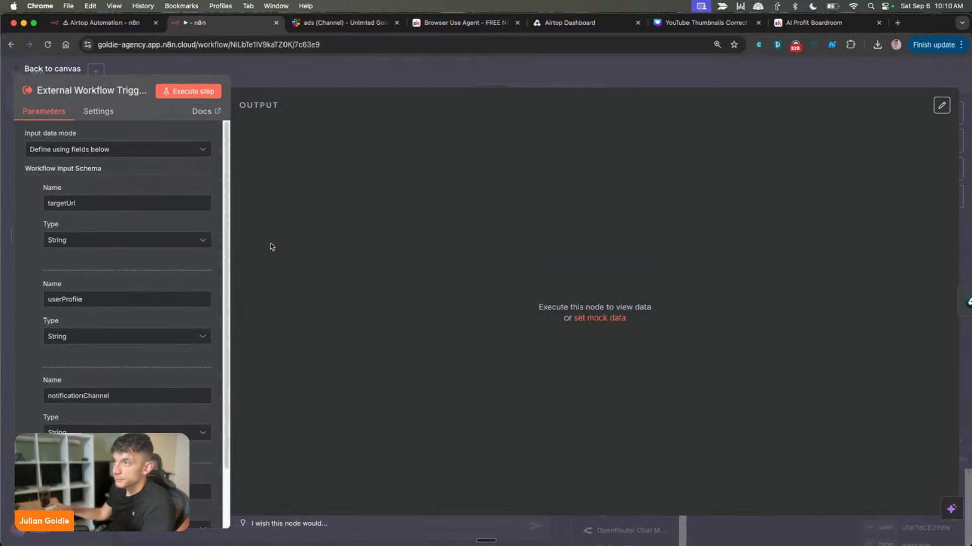
pyautogui.press('Escape')
pyautogui.doubleClick(277, 259)
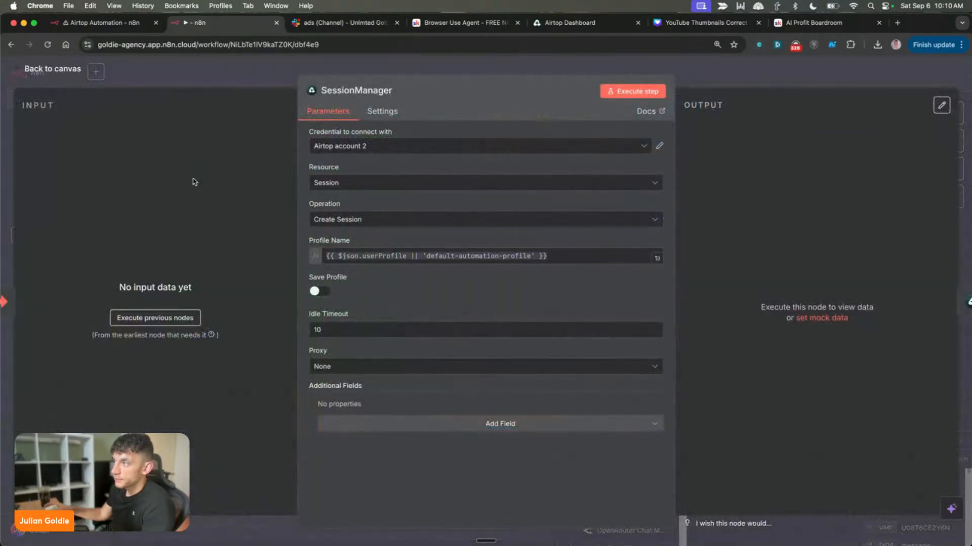
pyautogui.press('Escape')
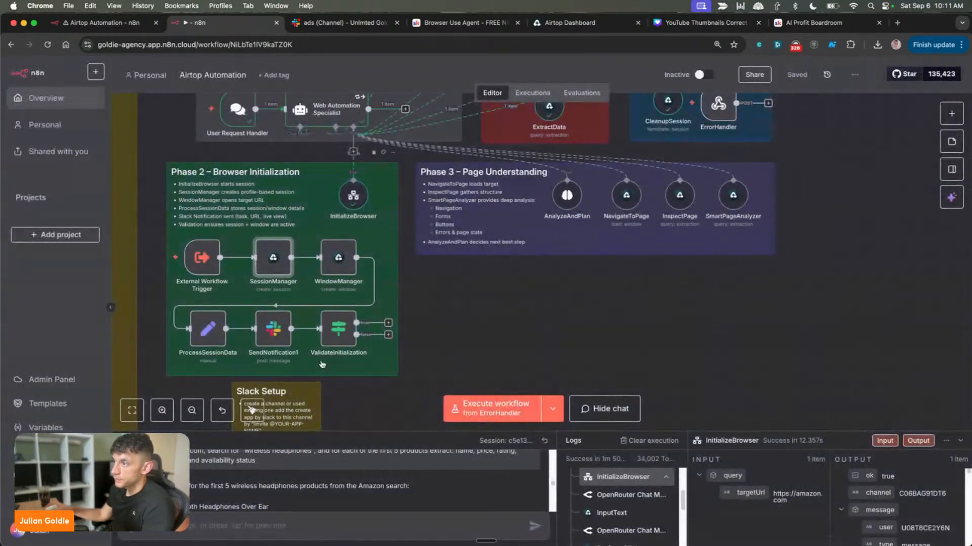
# Inspect the WindowManager node's browser window settings and the ProcessSessionData node's fields to set, closing each node
pyautogui.doubleClick(338, 257)
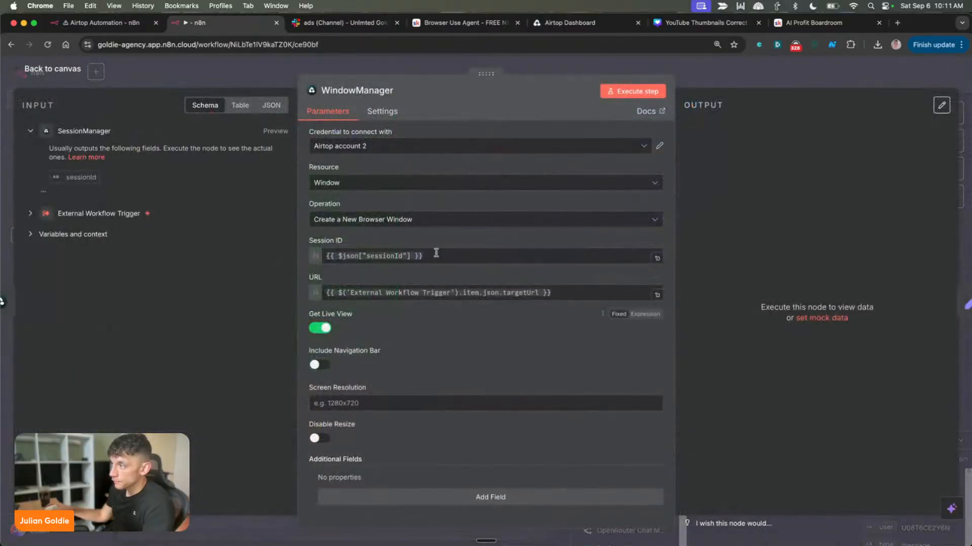
pyautogui.press('Escape')
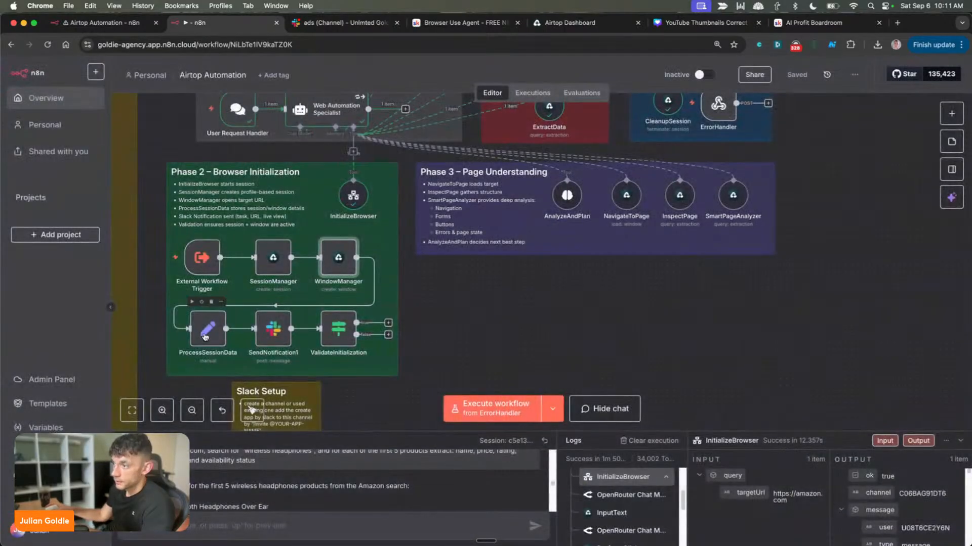
pyautogui.doubleClick(205, 337)
pyautogui.scroll(-2, 412, 394)
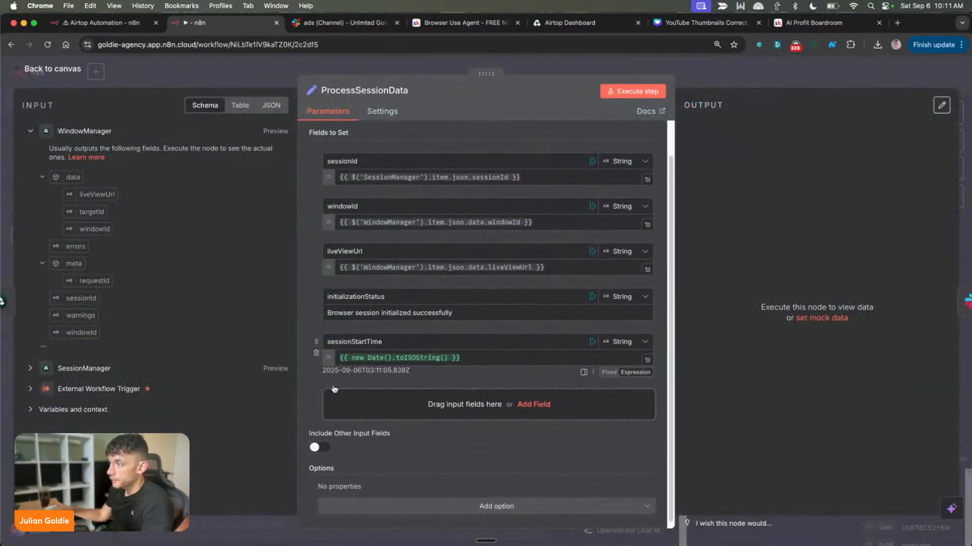
pyautogui.press('Escape')
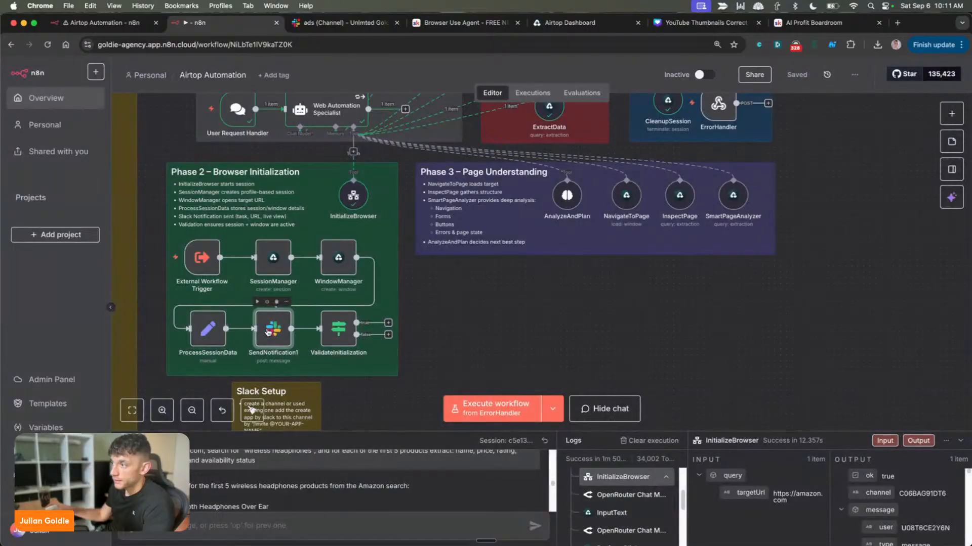
# Open the SendNotification1 node and read through its Slack channel settings and message text
pyautogui.doubleClick(268, 332)
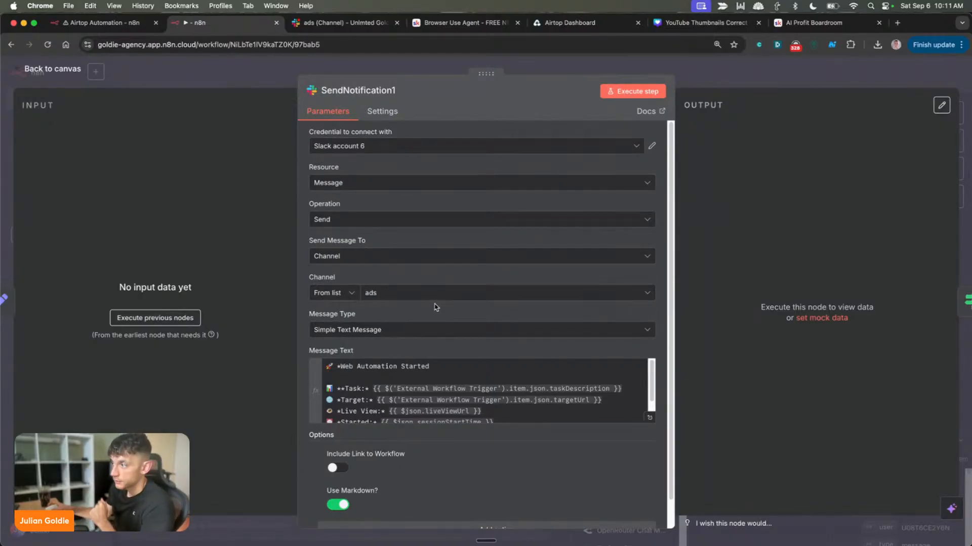
pyautogui.scroll(-1, 436, 307)
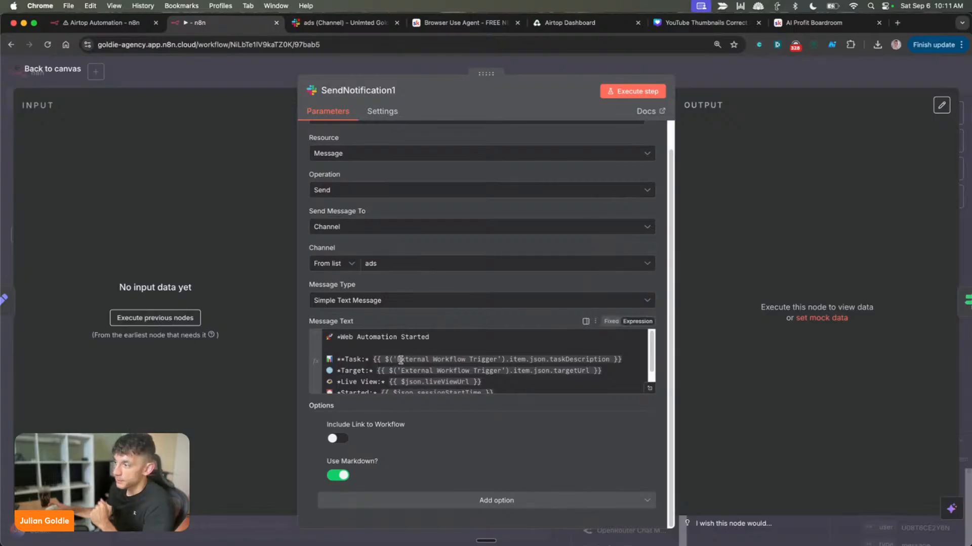
pyautogui.scroll(-1, 350, 339)
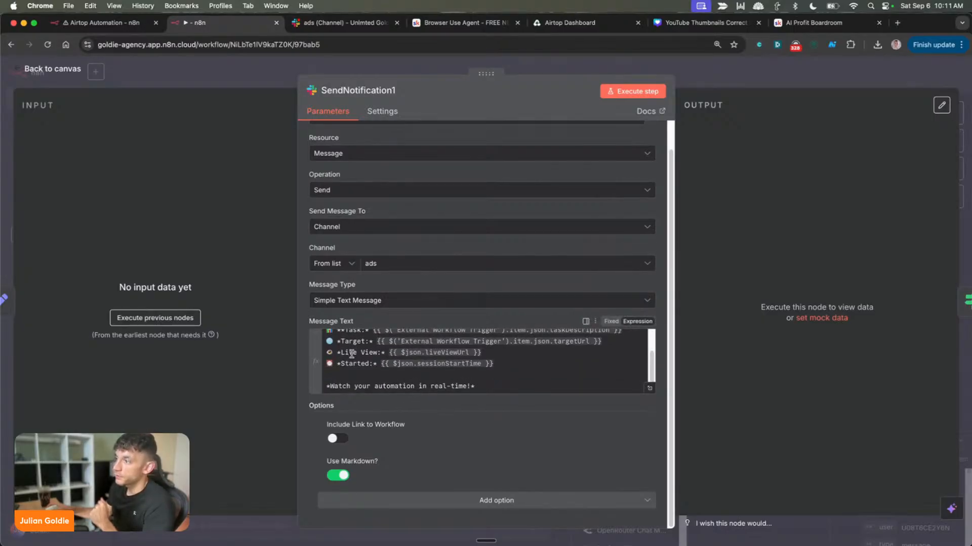
pyautogui.scroll(2, 352, 354)
# Switch to Slack's ads channel and highlight the Task, Live View and Started lines of the latest notification
pyautogui.click(324, 18)
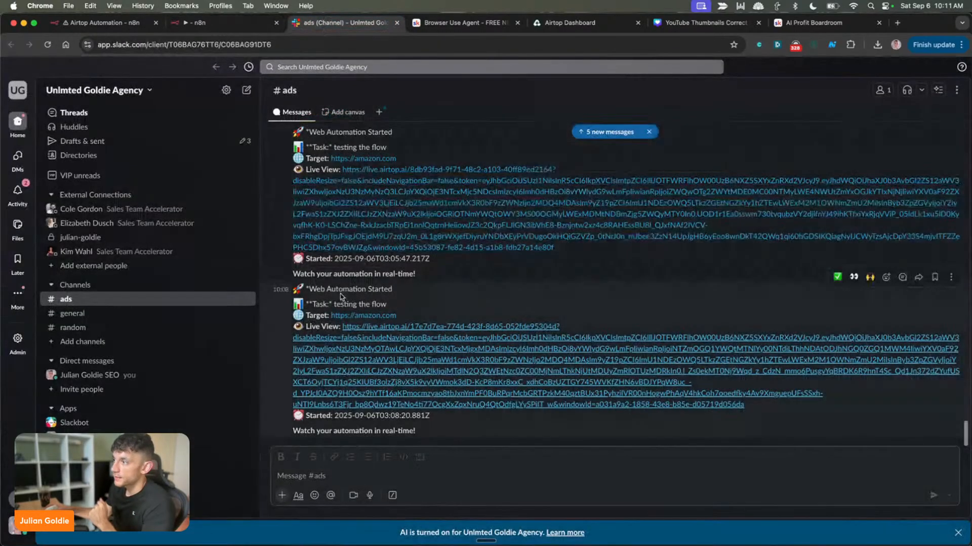
pyautogui.moveTo(291, 308); pyautogui.dragTo(436, 314)
pyautogui.tripleClick(436, 314)
pyautogui.moveTo(305, 327); pyautogui.dragTo(383, 426)
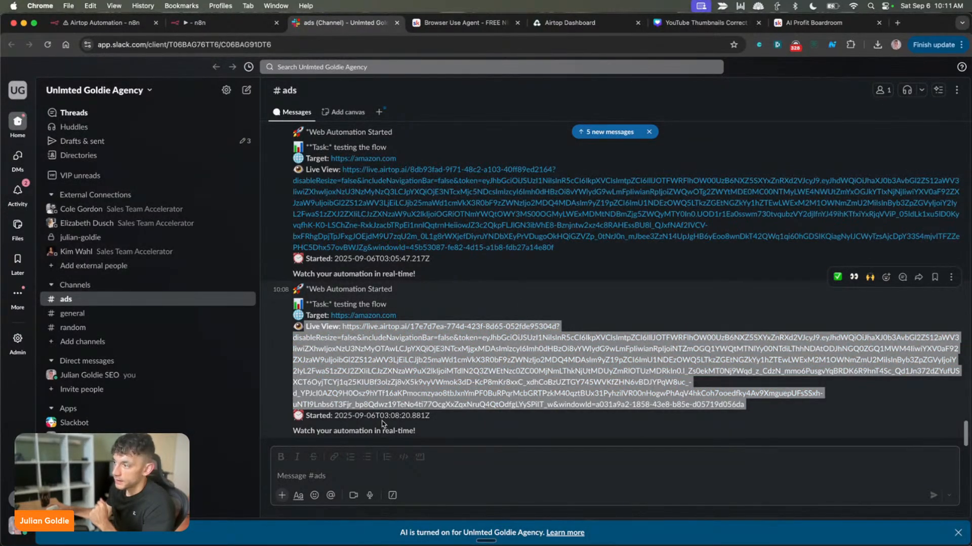
pyautogui.tripleClick(382, 417)
pyautogui.click(381, 436)
# Compare the SendNotification1 message template with the notification posted in Slack, and close the node
pyautogui.click(197, 20)
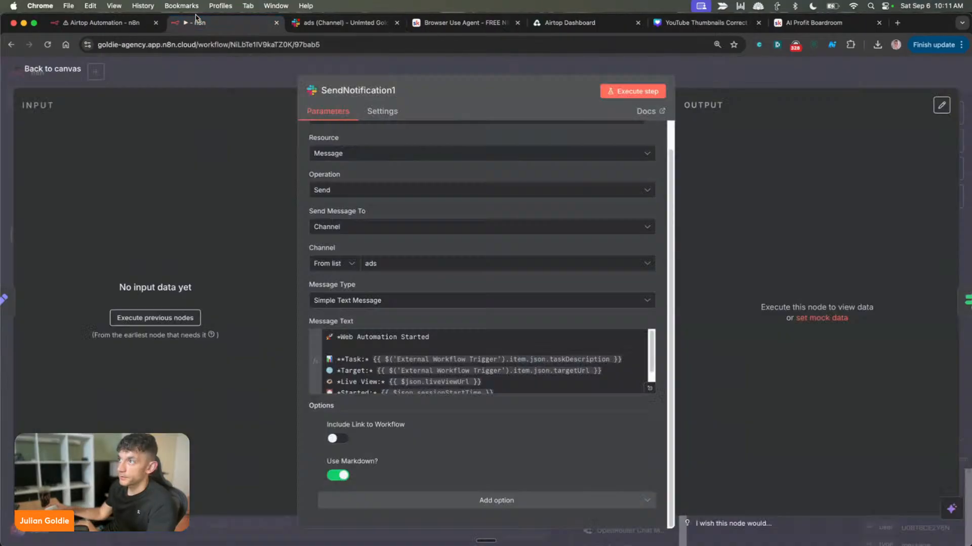
pyautogui.scroll(-2, 455, 361)
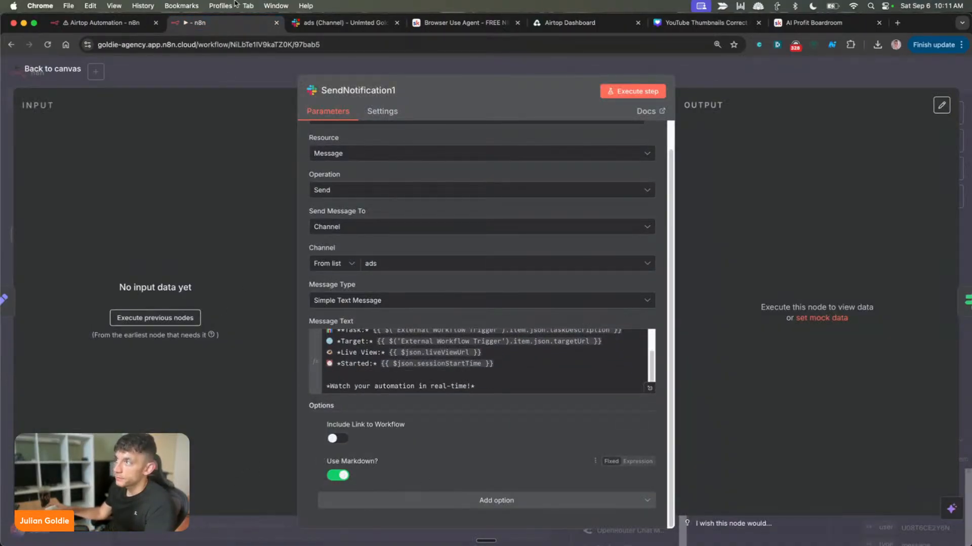
pyautogui.click(336, 22)
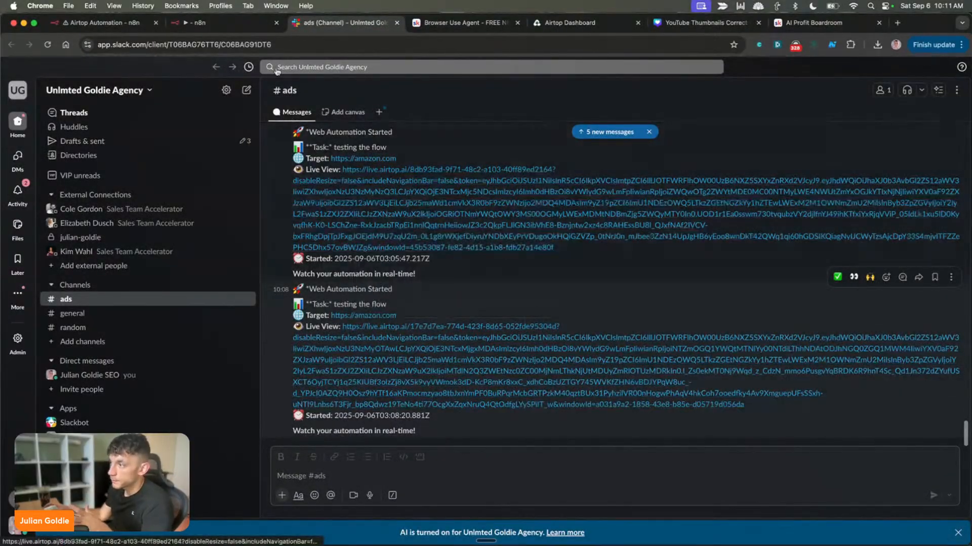
pyautogui.click(195, 22)
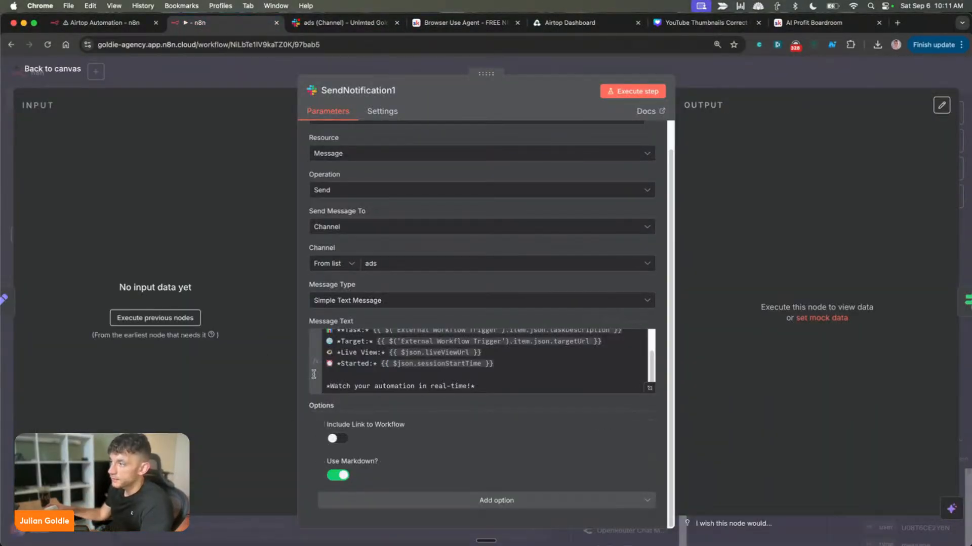
pyautogui.press('Escape')
# Check the ValidateInitialization node's conditions, close it, and read the Slack Setup note below Phase 2
pyautogui.doubleClick(328, 341)
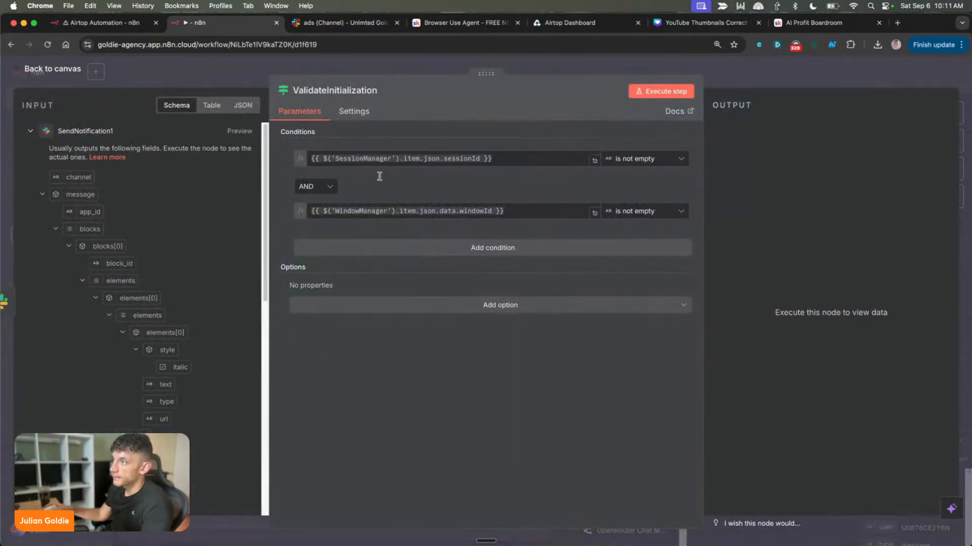
pyautogui.press('Escape')
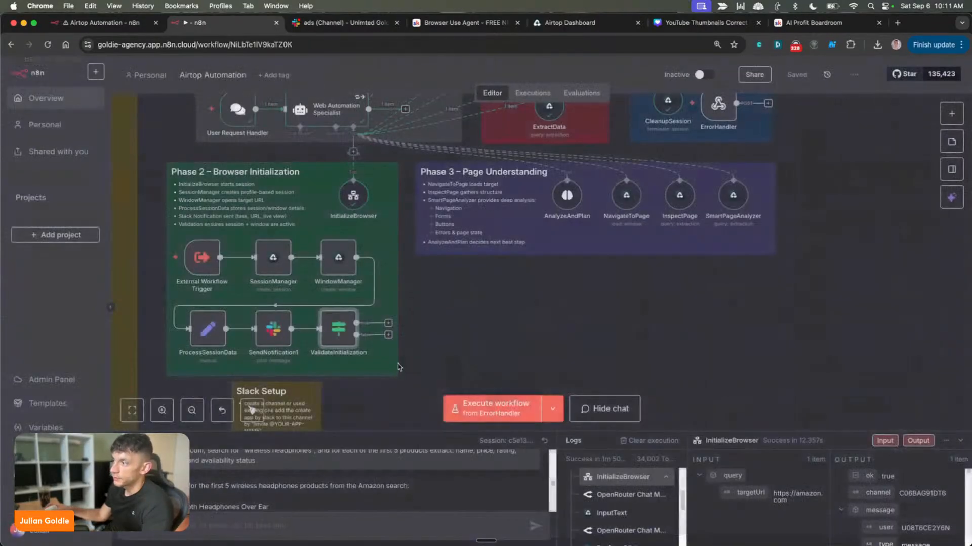
pyautogui.scroll(-2, 386, 360)
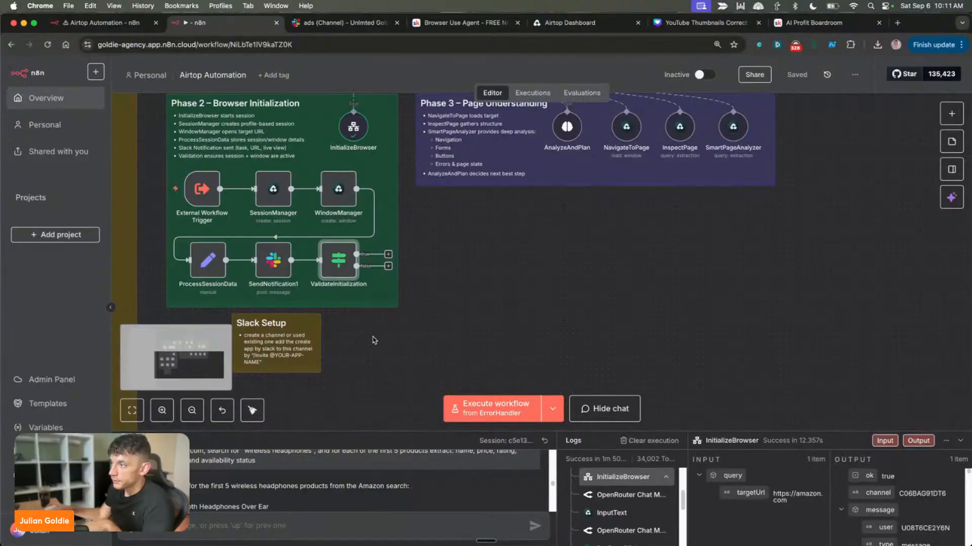
pyautogui.hscroll(-5, 369, 340)
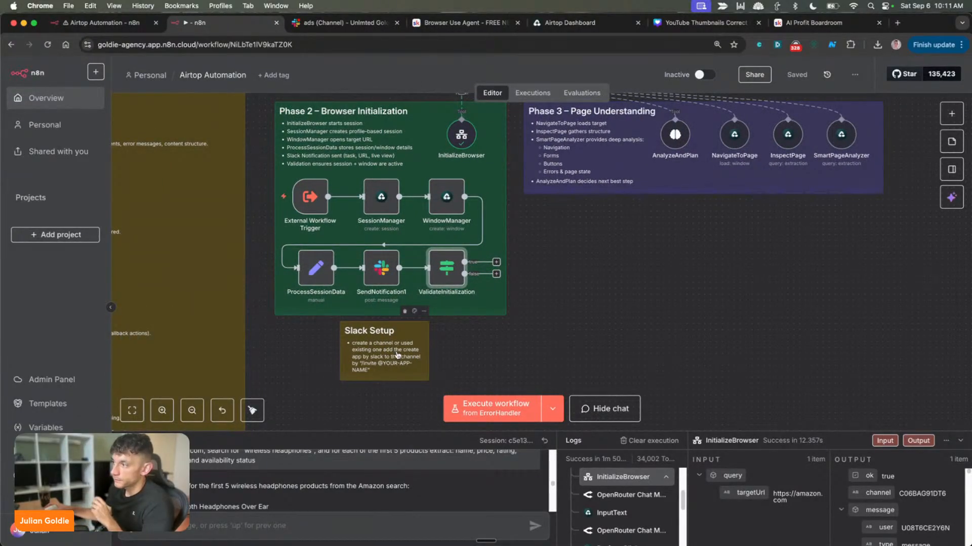
pyautogui.scroll(3, 397, 355)
pyautogui.scroll(1, 397, 356)
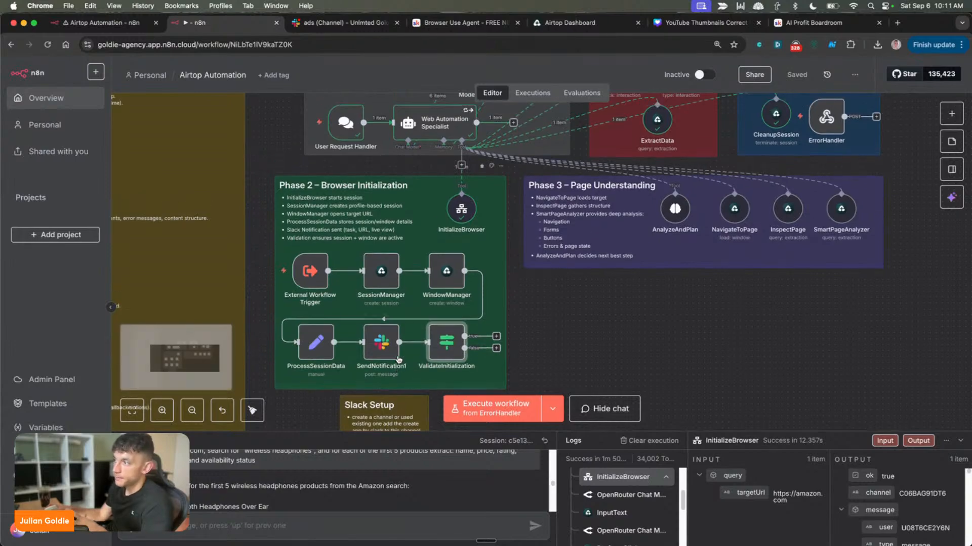
# Switch to the Skool classroom, view the N8N Slack lesson, and go back to the Browser Use Agent lesson
pyautogui.click(436, 22)
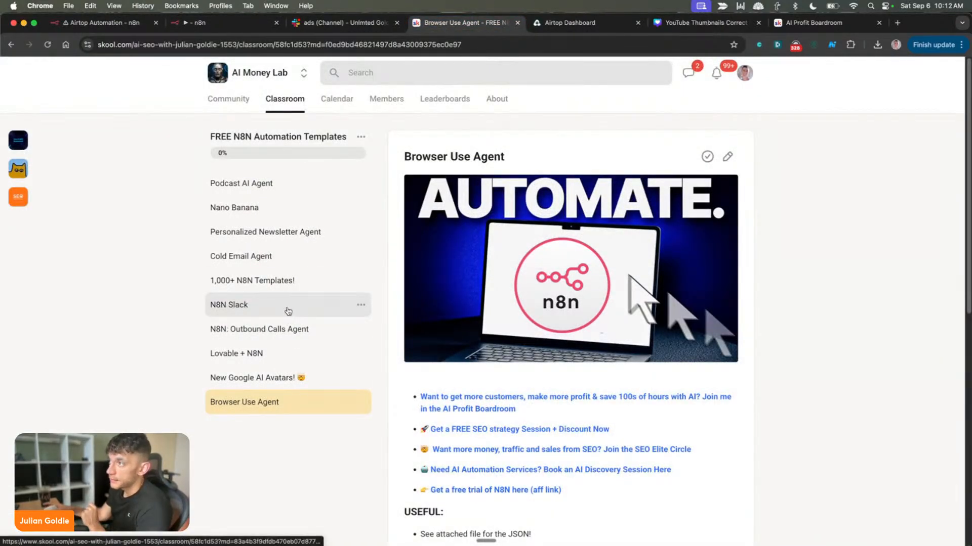
pyautogui.click(287, 315)
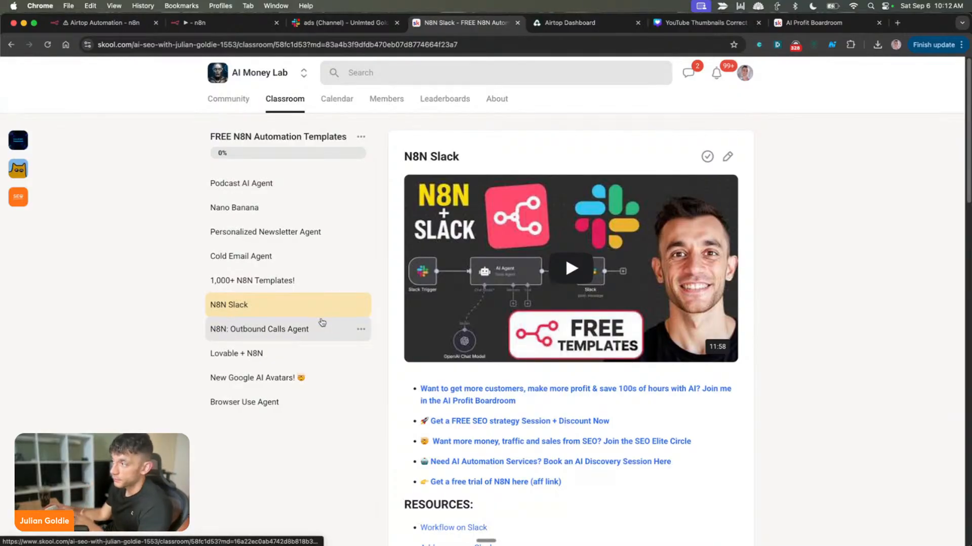
pyautogui.click(257, 403)
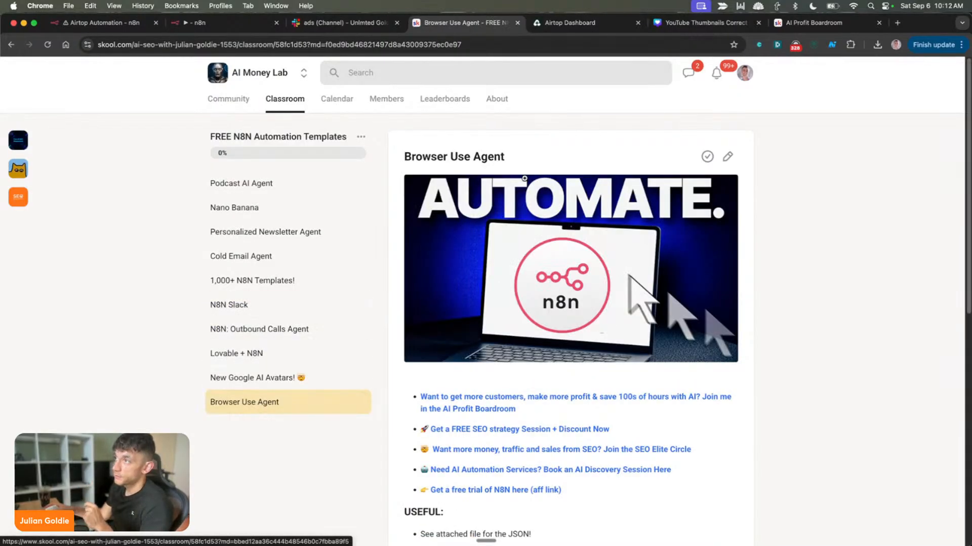
# Return to the Airtop Automation workflow and look over its phases on the canvas
pyautogui.click(225, 22)
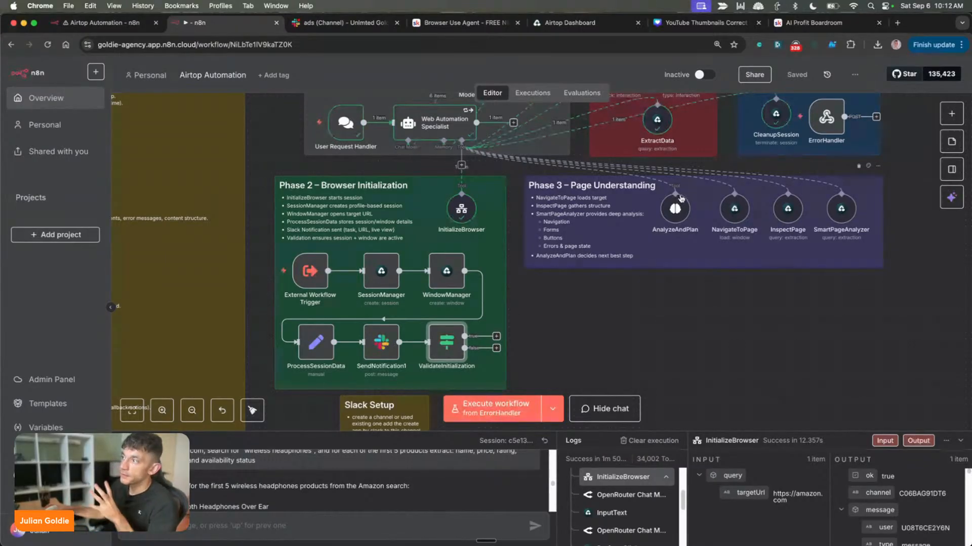
pyautogui.scroll(3, 680, 199)
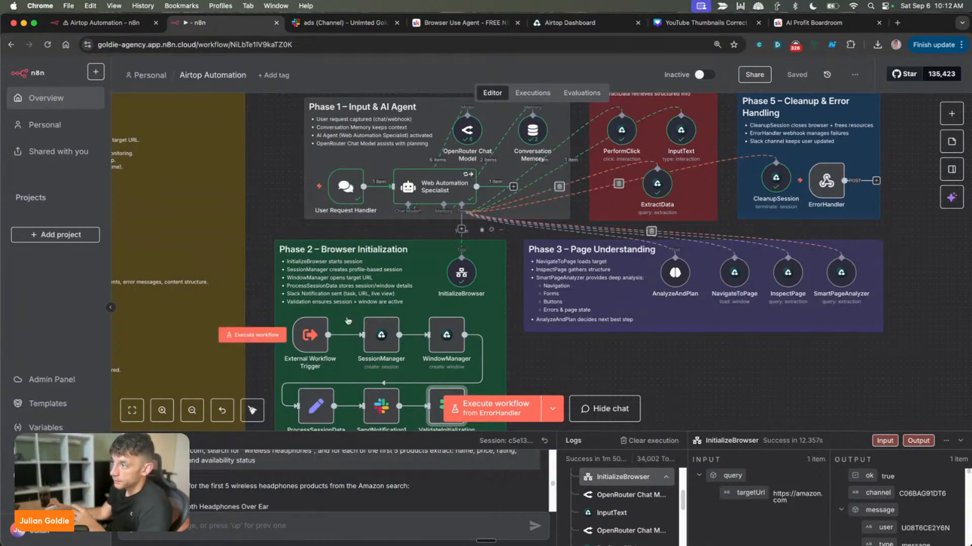
pyautogui.scroll(-3, 557, 294)
pyautogui.scroll(-1, 556, 294)
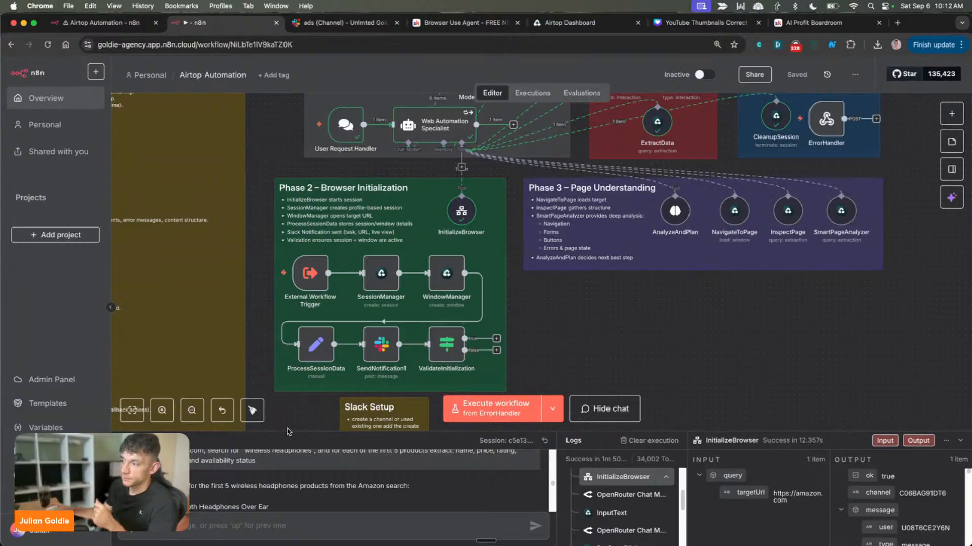
# Enlarge the chat and logs area, select the earlier Amazon wireless headphones prompt, and reset the chat session
pyautogui.moveTo(287, 432); pyautogui.dragTo(283, 219)
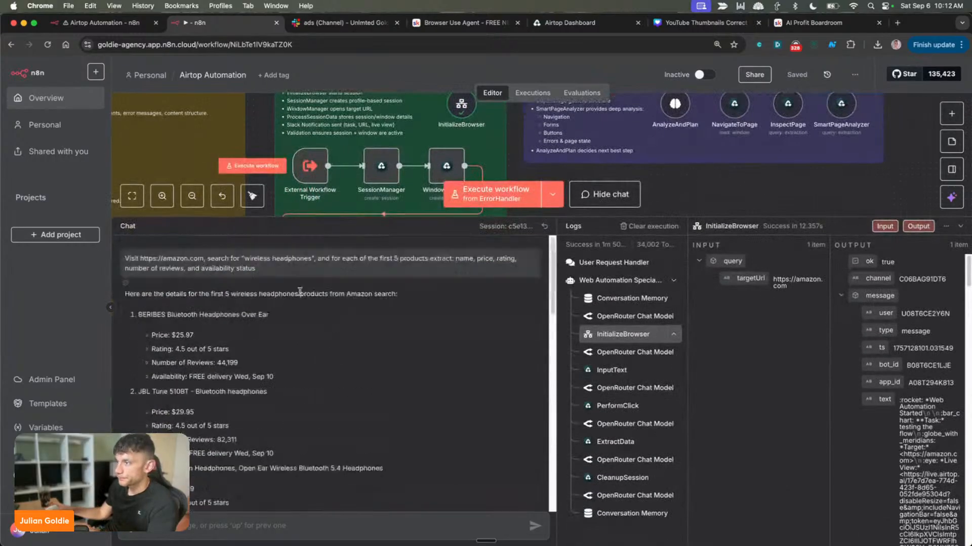
pyautogui.tripleClick(216, 268)
pyautogui.hotkey('ctrl', 'c')
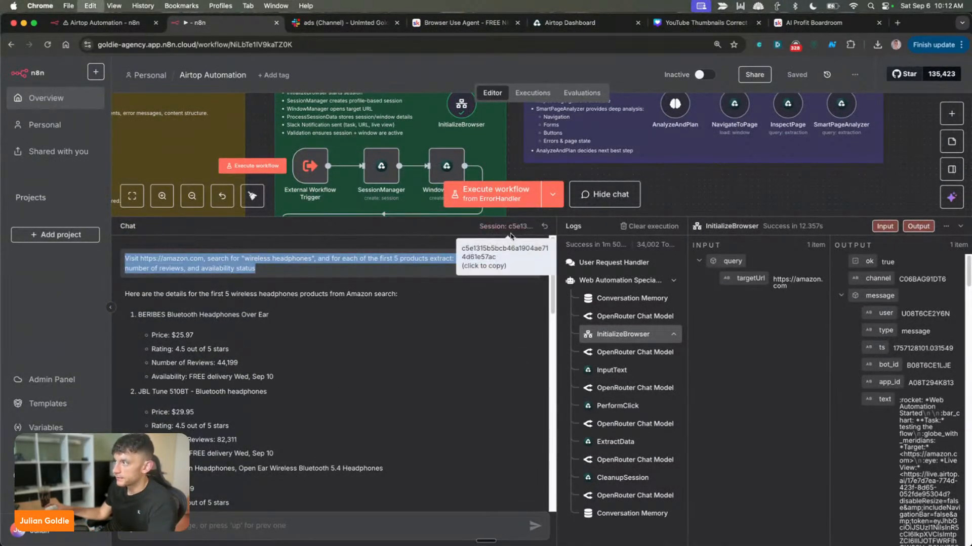
pyautogui.click(544, 227)
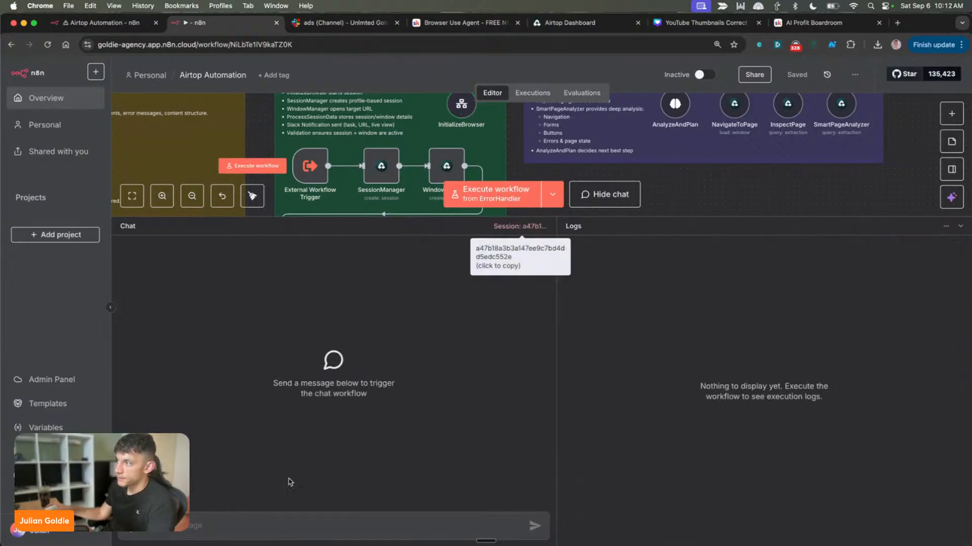
# Run the Amazon "wireless headphones" prompt for the first 5 products' name, price, rating, number of reviews and availability status, and enlarge the canvas area
pyautogui.hotkey('ctrl', 'v')
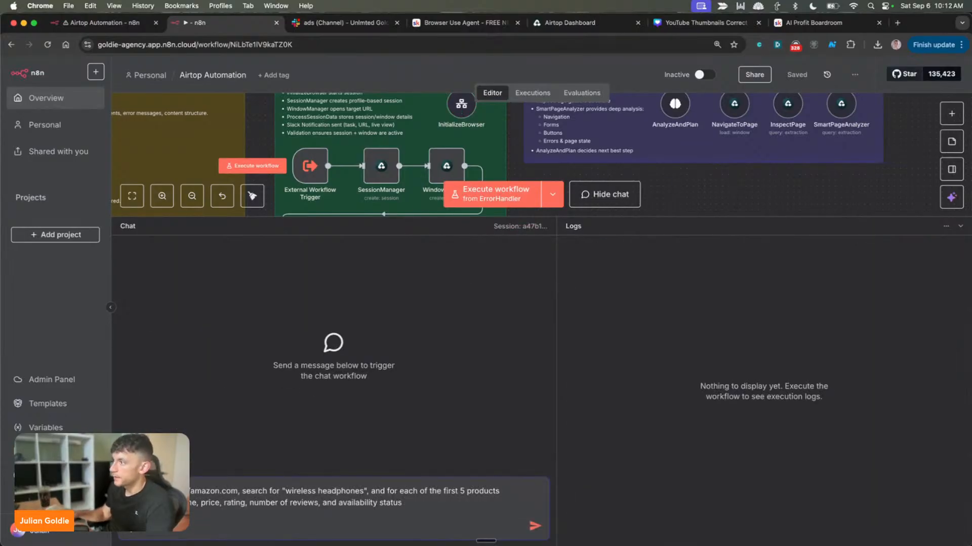
pyautogui.press('Return')
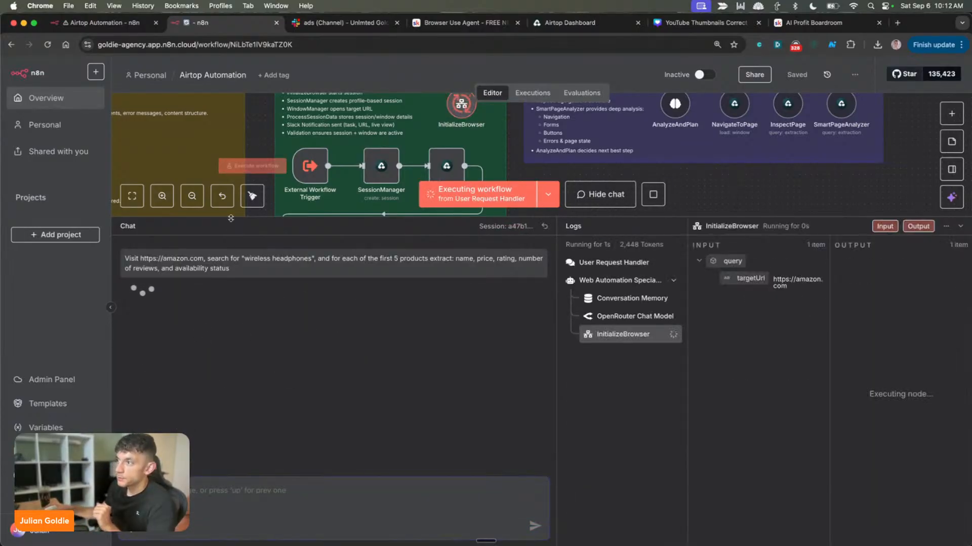
pyautogui.moveTo(228, 218); pyautogui.dragTo(266, 422)
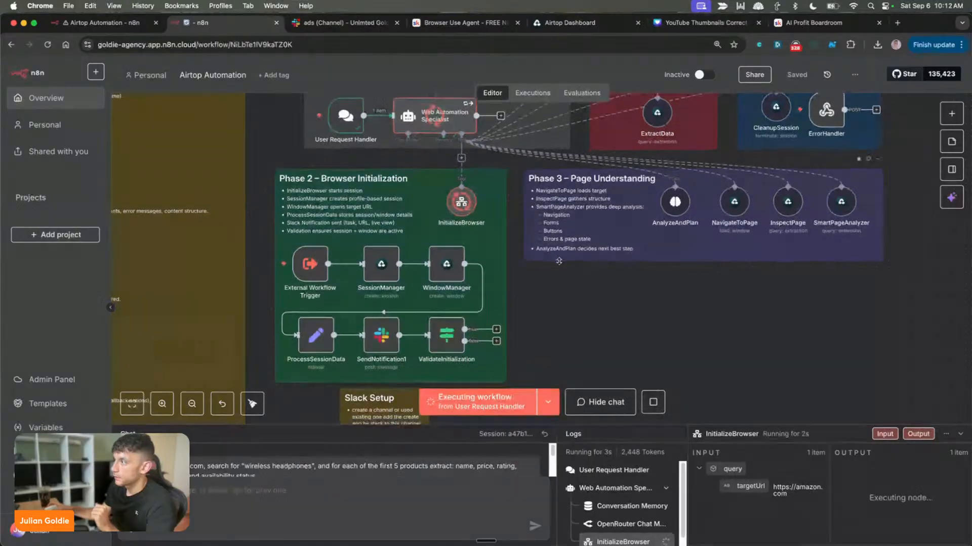
# Follow the workflow run on the canvas, checking the active nodes across its phases
pyautogui.scroll(-3, 559, 266)
pyautogui.scroll(5, 559, 268)
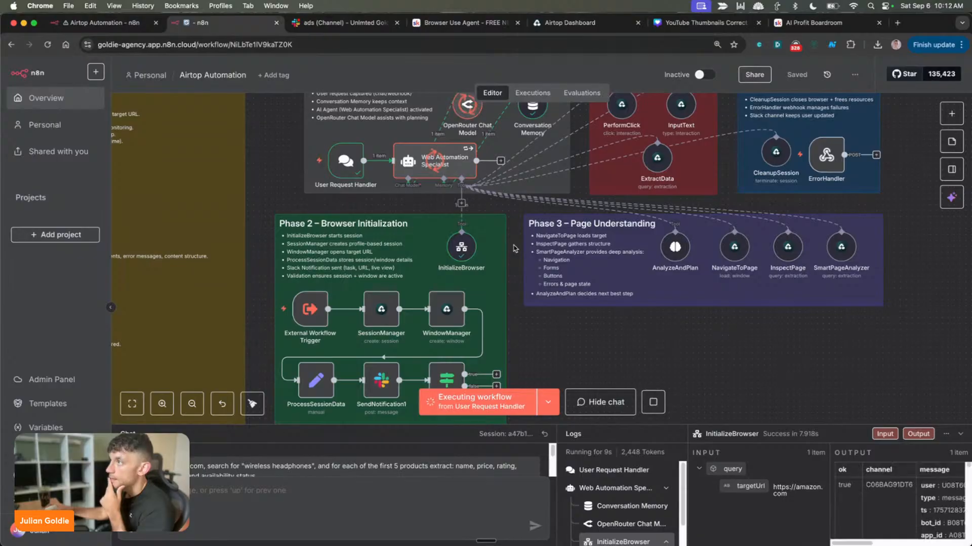
pyautogui.scroll(2, 496, 125)
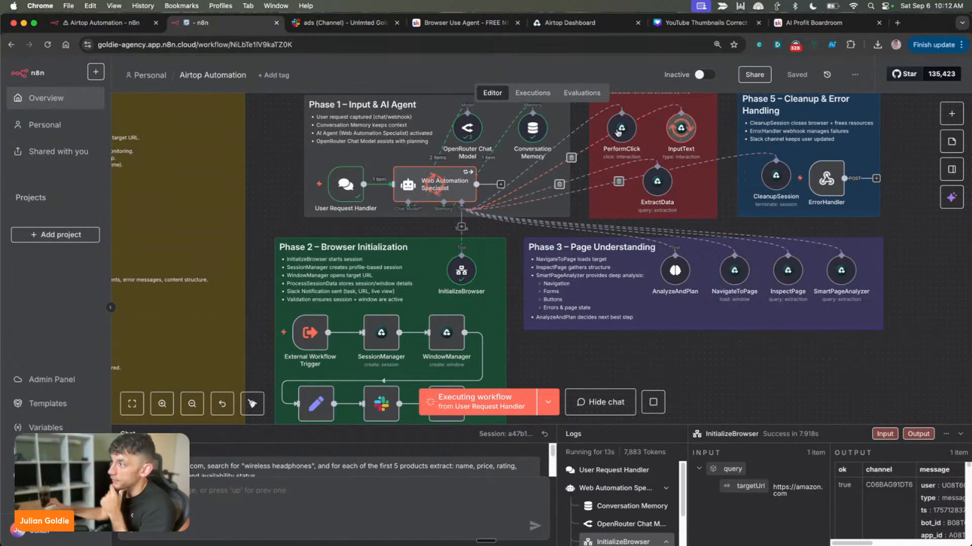
pyautogui.scroll(-5, 570, 330)
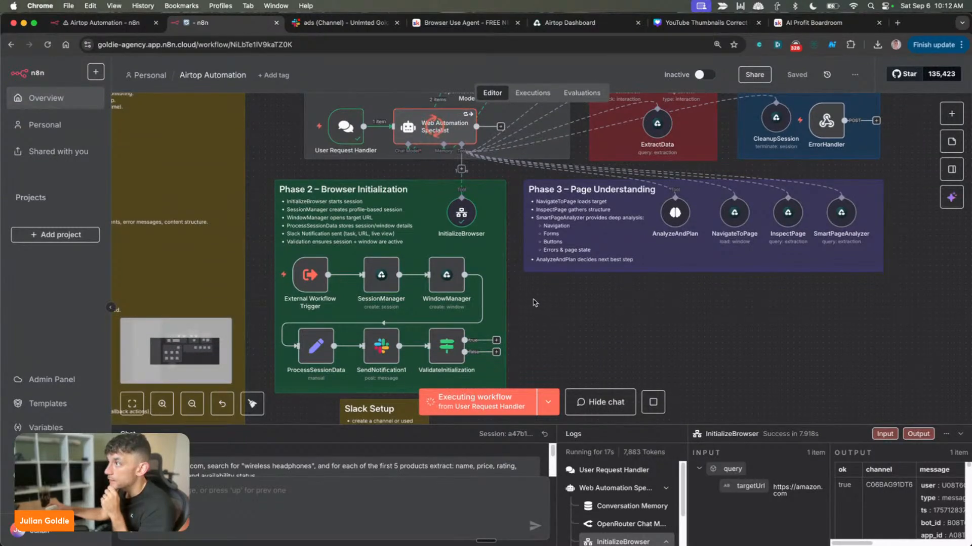
pyautogui.scroll(7, 532, 304)
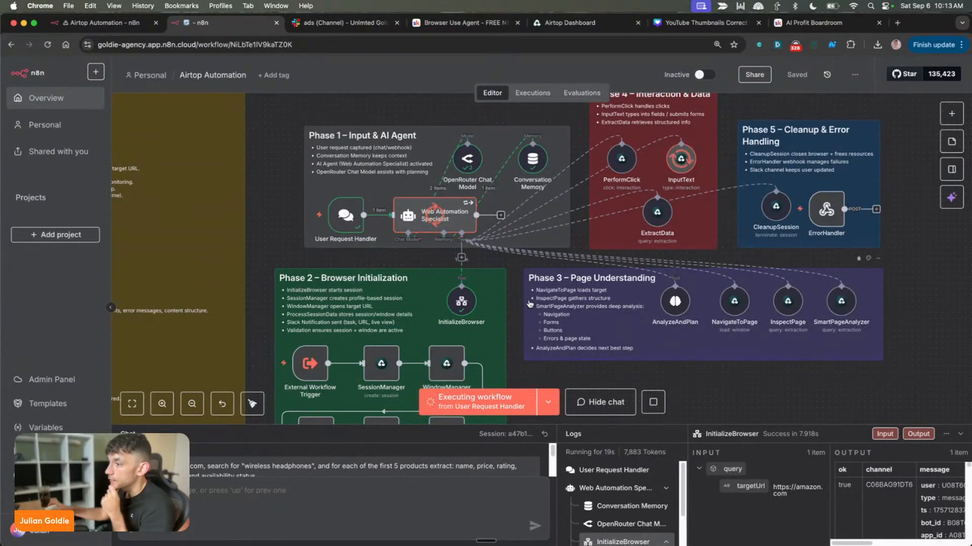
pyautogui.scroll(-3, 403, 466)
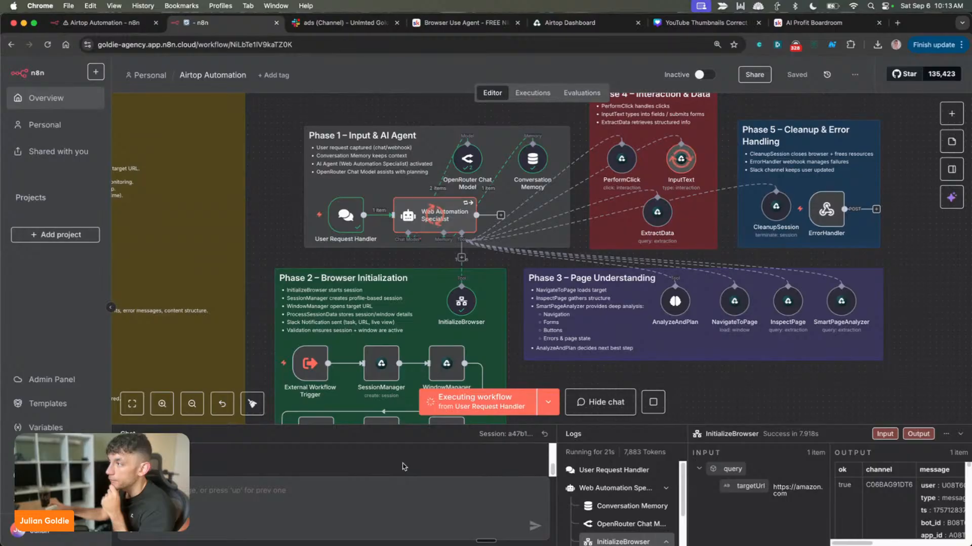
pyautogui.scroll(-7, 430, 128)
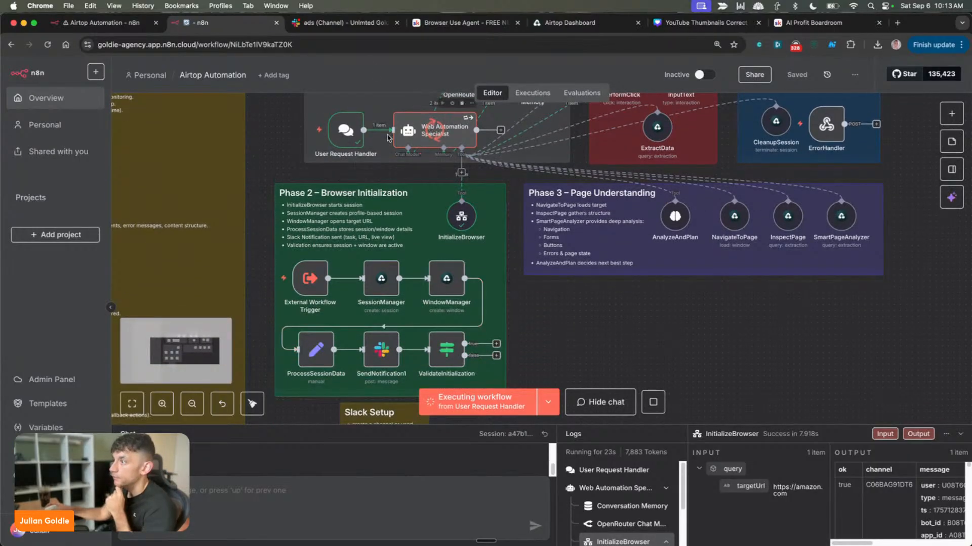
# Open the newest Live View link in Slack's ads channel, watch the Airtop browser session, close it, and return to the n8n workflow
pyautogui.click(344, 23)
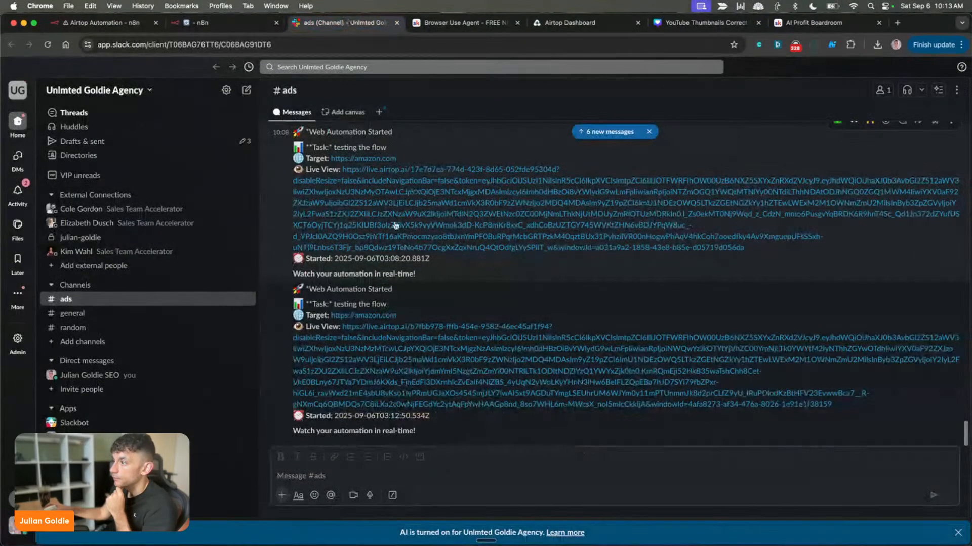
pyautogui.click(423, 394)
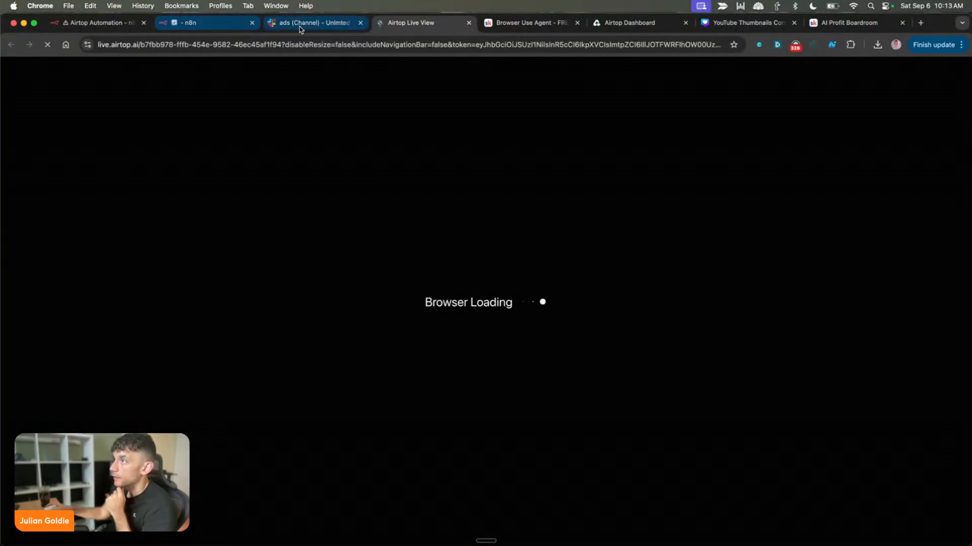
pyautogui.click(299, 25)
pyautogui.click(398, 24)
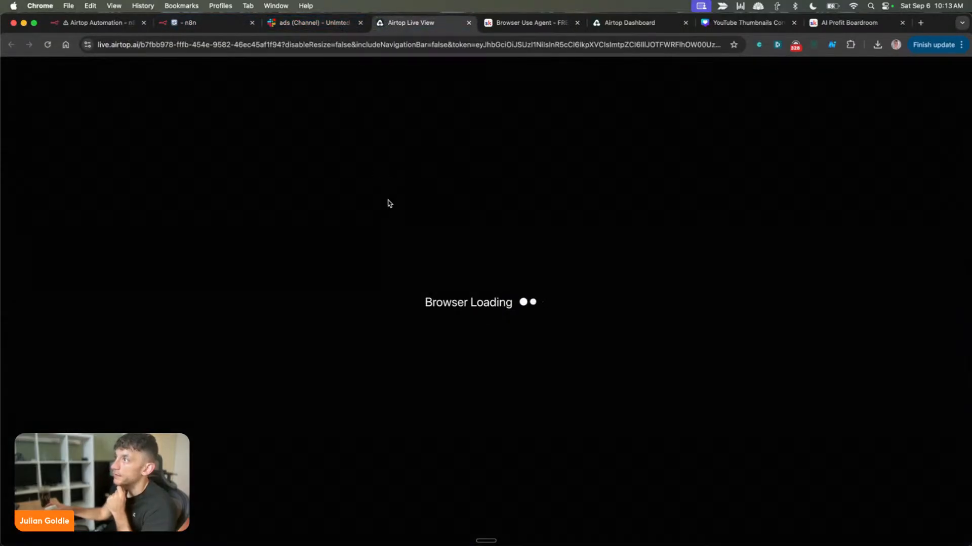
pyautogui.click(299, 22)
pyautogui.click(386, 27)
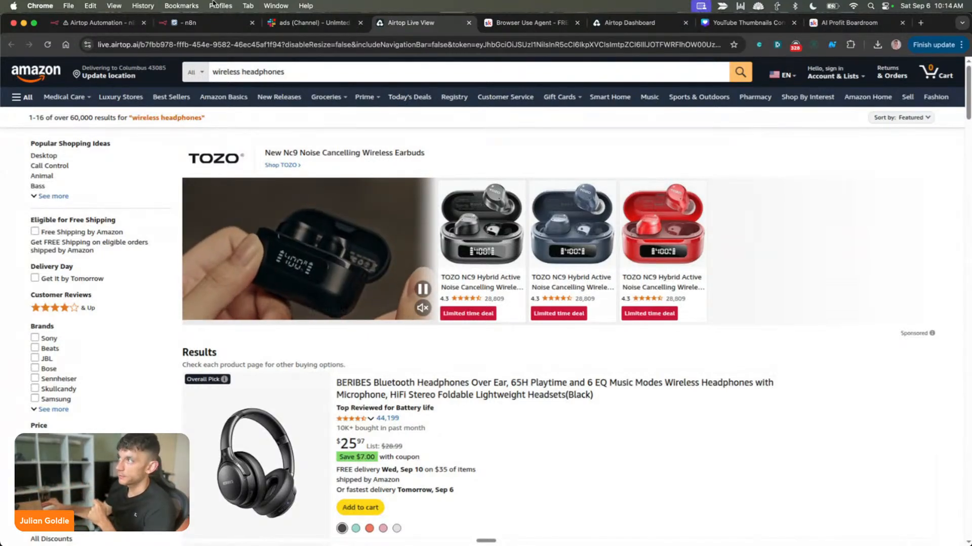
pyautogui.press('super+w')
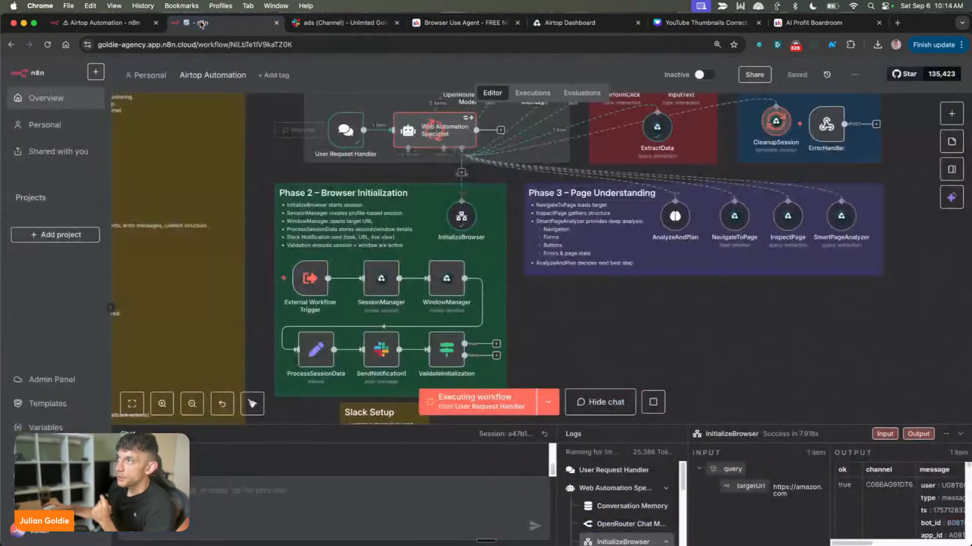
pyautogui.click(223, 23)
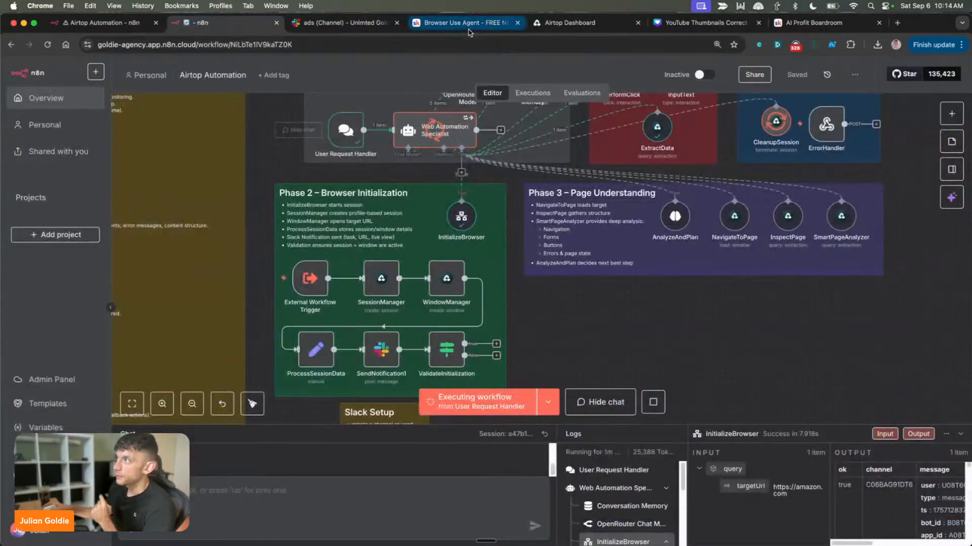
# Place the Airtop Dashboard beside the n8n tabs and open the Test browser profile's dialog for saving credentials
pyautogui.moveTo(567, 23); pyautogui.dragTo(336, 25)
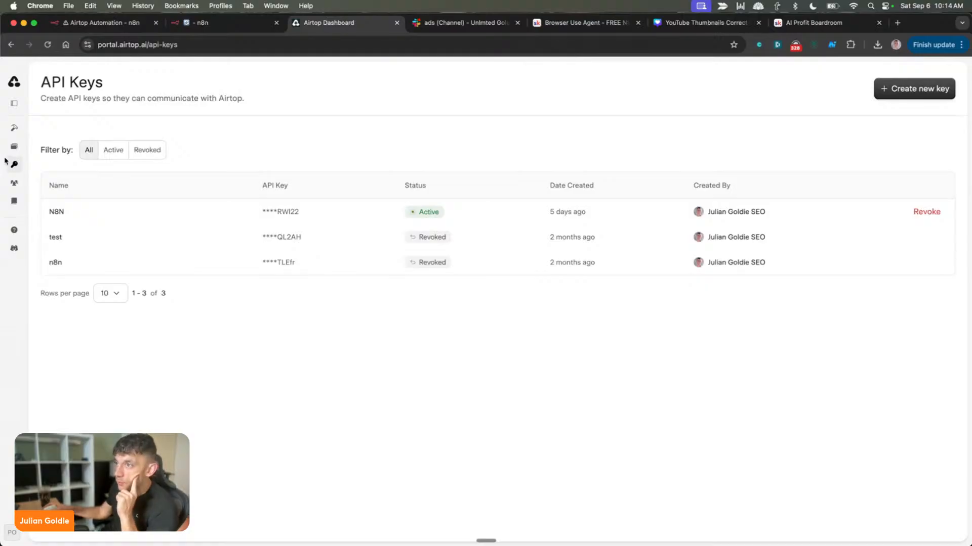
pyautogui.click(14, 183)
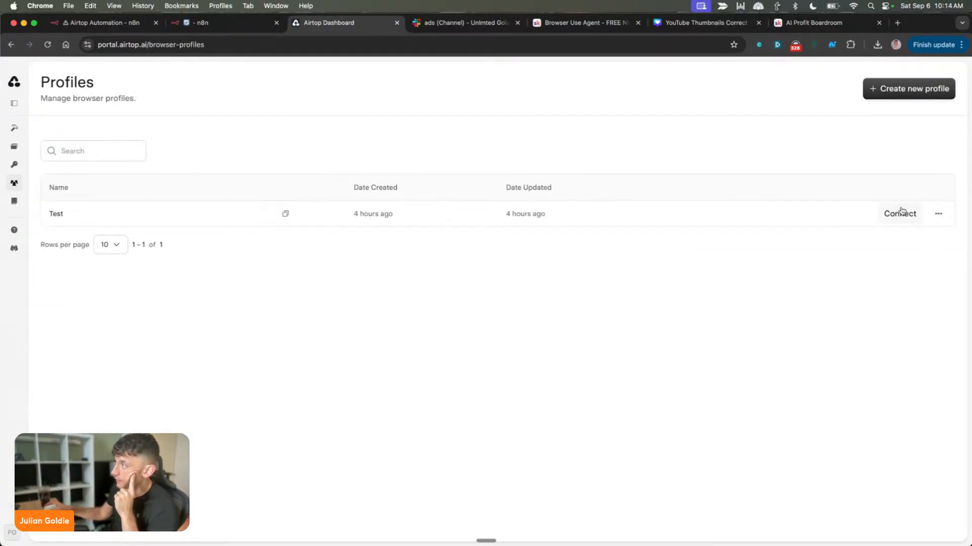
pyautogui.click(900, 213)
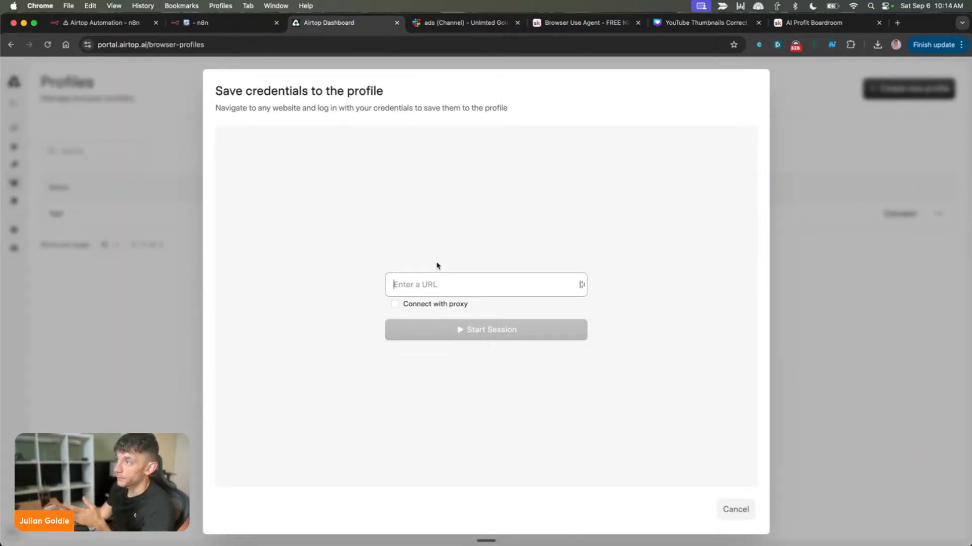
pyautogui.click(332, 110)
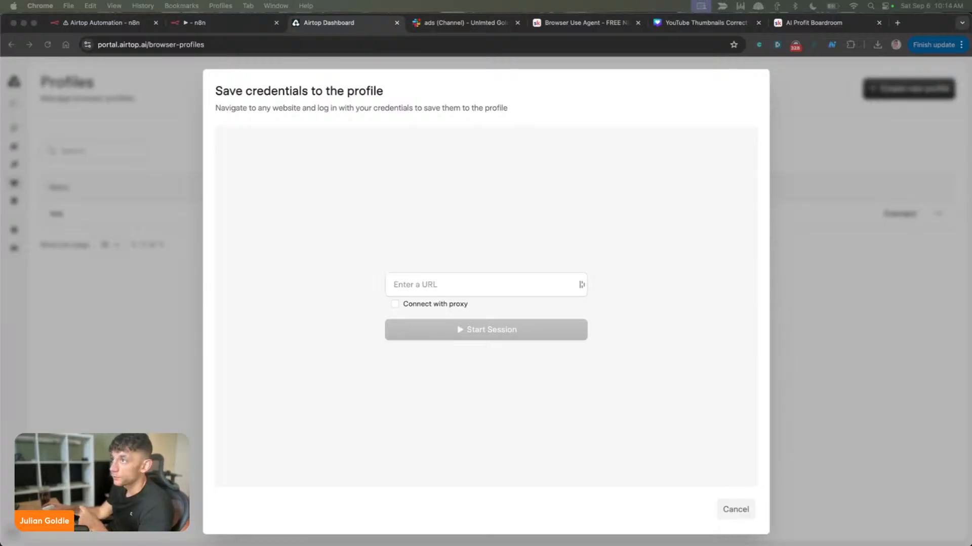
# Switch to the AI Profit Boardroom welcome post on Skool and highlight its "UPDATED tools list" line
pyautogui.click(96, 22)
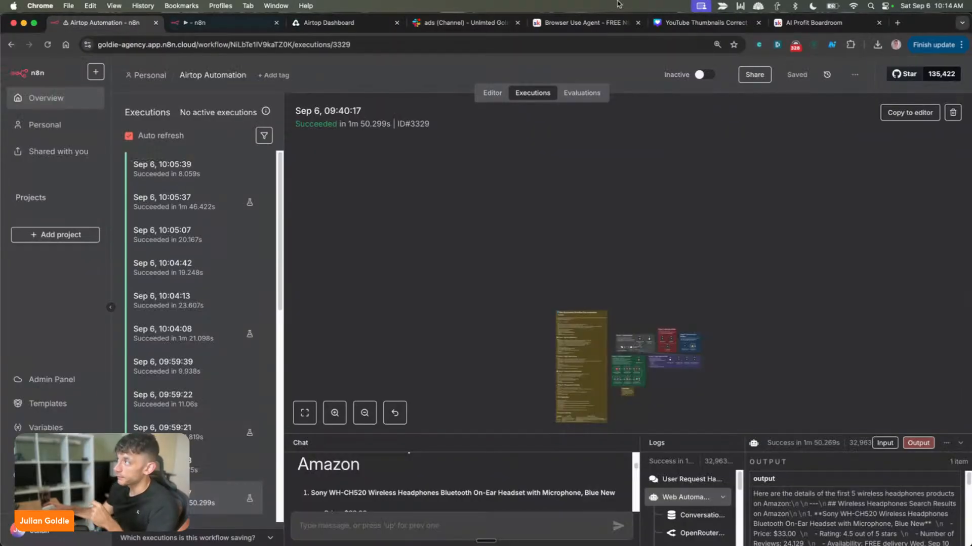
pyautogui.click(852, 15)
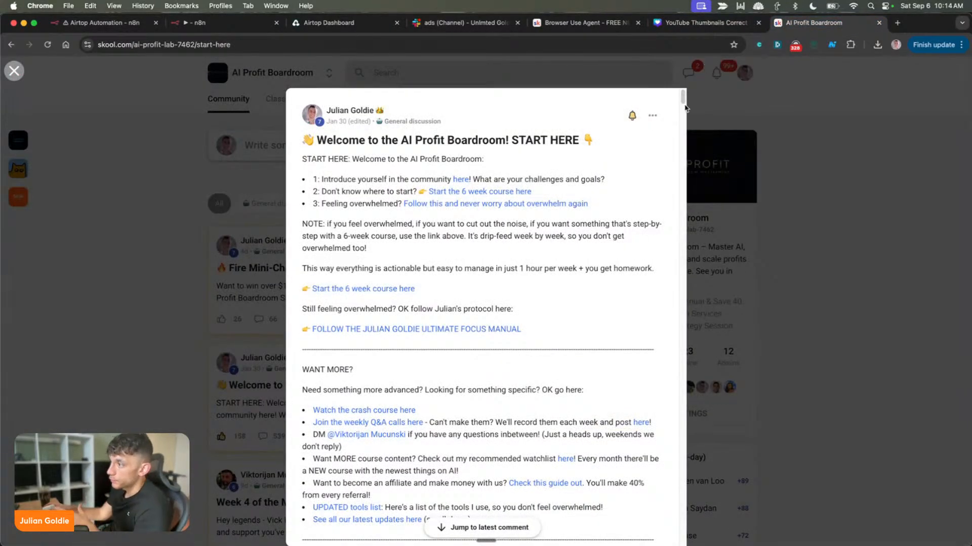
pyautogui.scroll(-3, 654, 302)
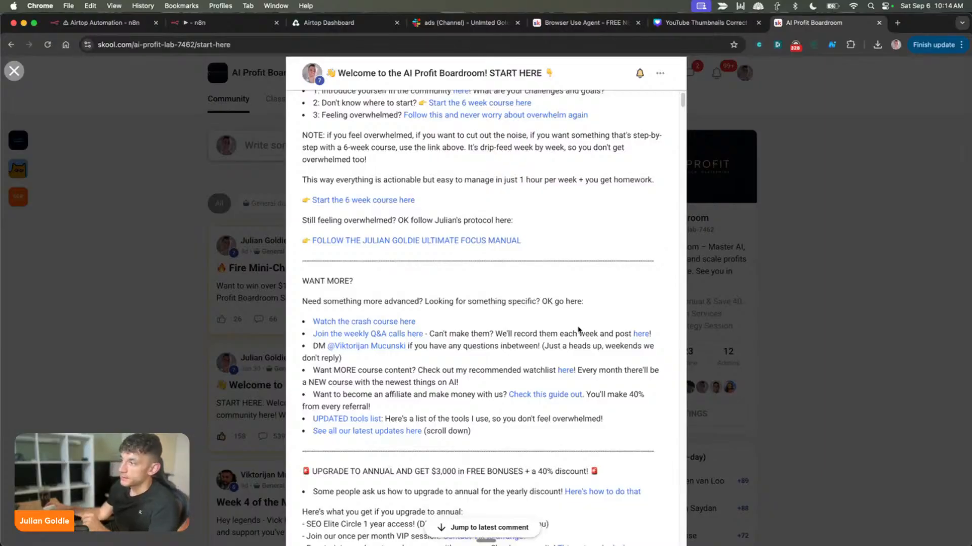
pyautogui.tripleClick(601, 421)
pyautogui.scroll(-3, 614, 420)
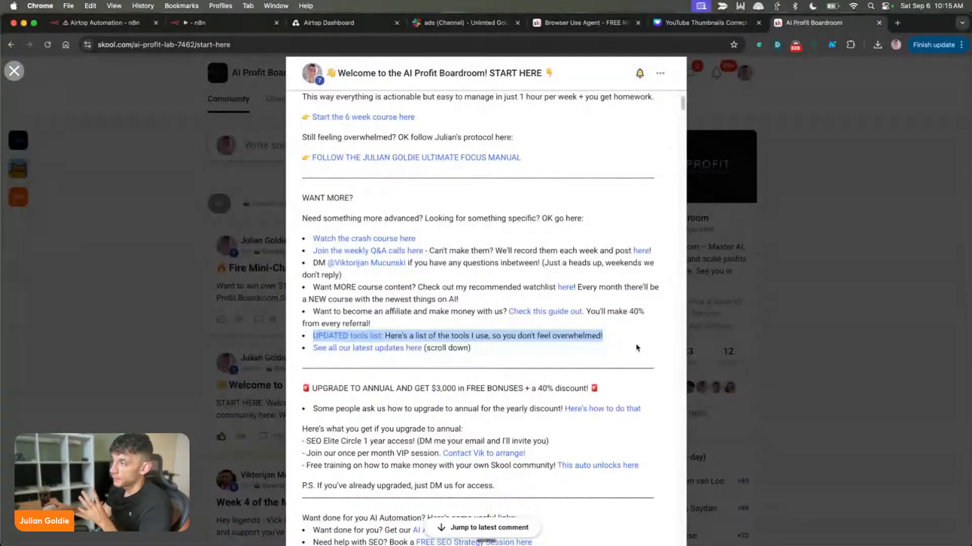
# Return to the Airtop Automation workflow editor and look over the executed Phase 1 and Phase 2 nodes
pyautogui.click(101, 22)
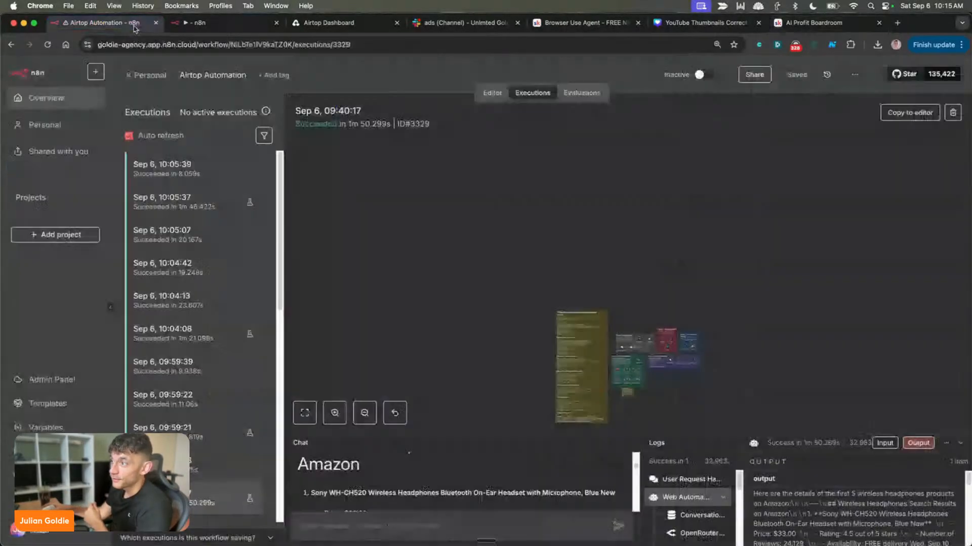
pyautogui.click(238, 23)
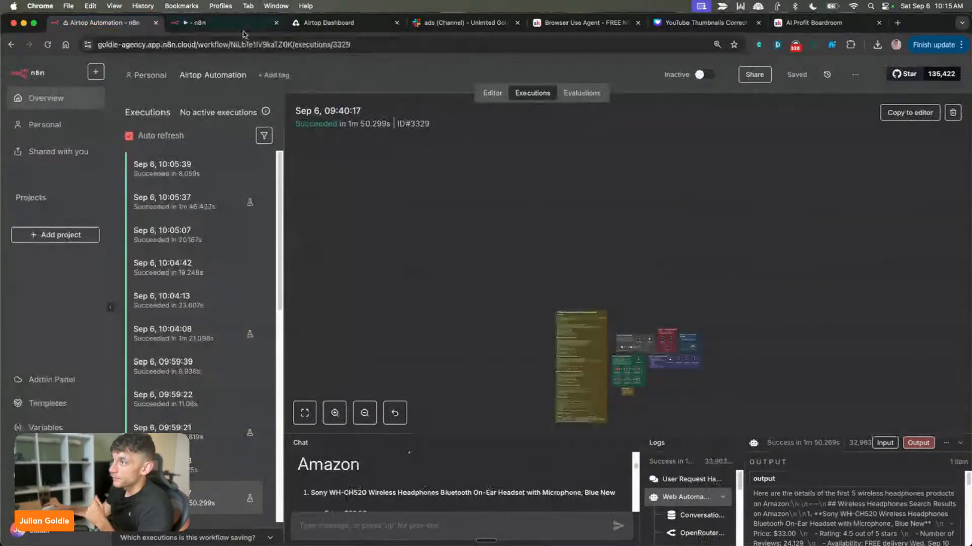
pyautogui.scroll(5, 517, 323)
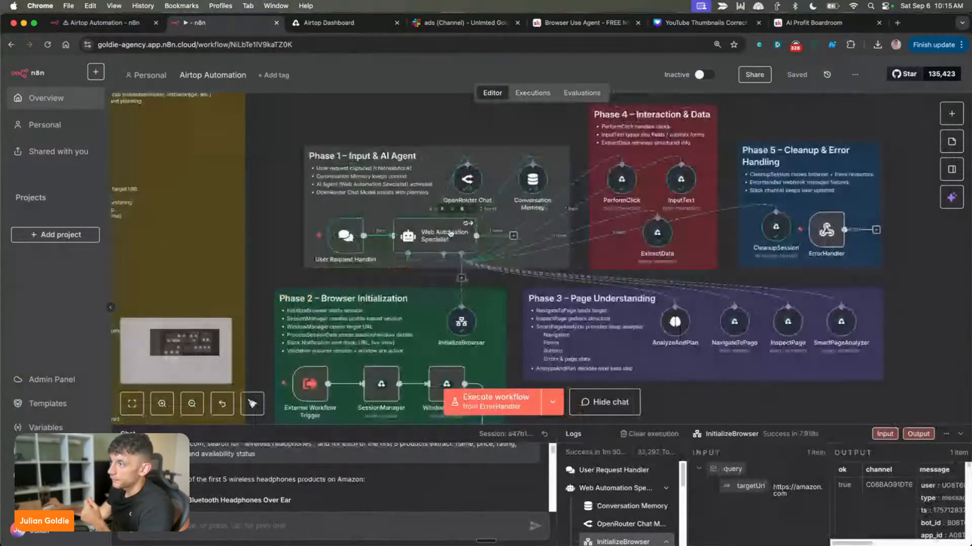
pyautogui.scroll(-3, 452, 253)
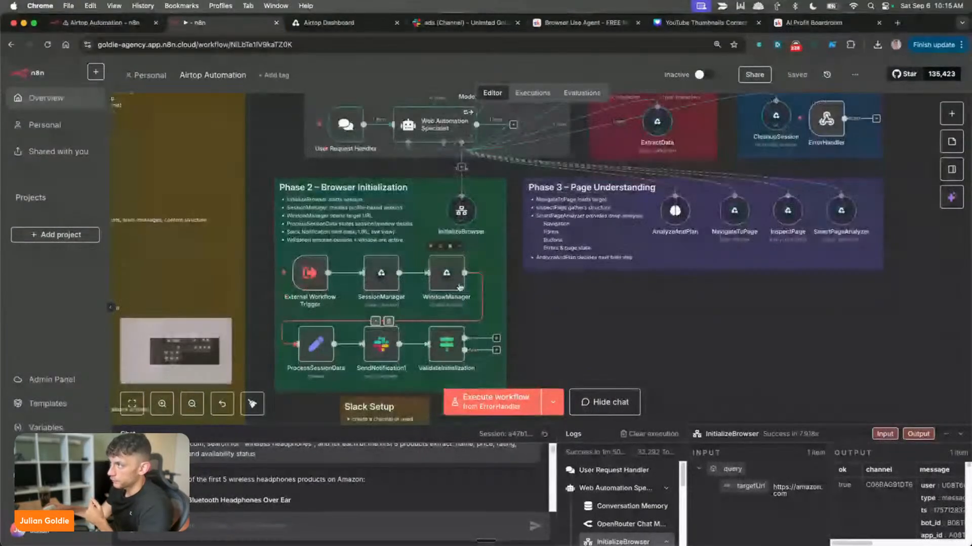
pyautogui.scroll(2, 460, 288)
pyautogui.scroll(1, 759, 304)
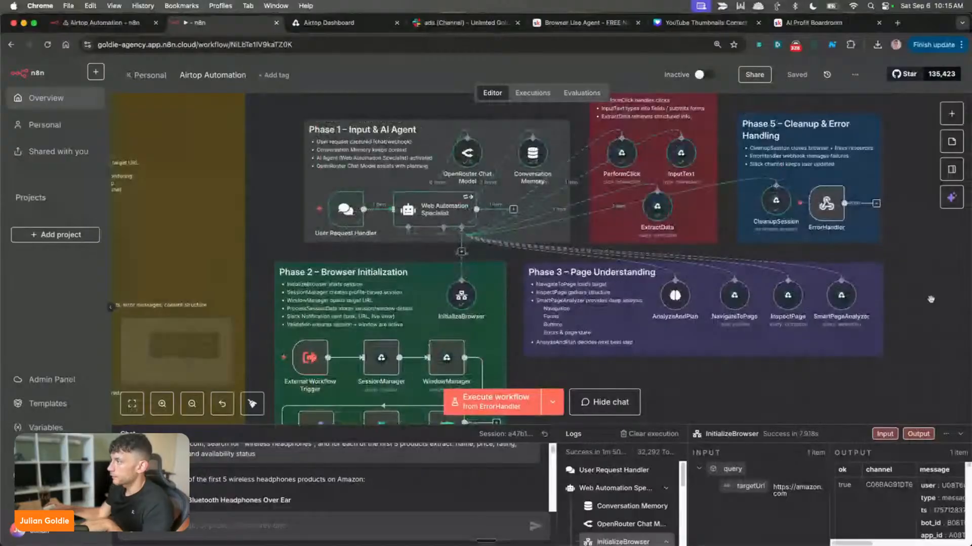
# Examine the Phase 3 Page Understanding nodes up close, along with the ExtractData node in Phase 4
pyautogui.moveTo(924, 296); pyautogui.dragTo(808, 233)
pyautogui.scroll(3, 807, 233)
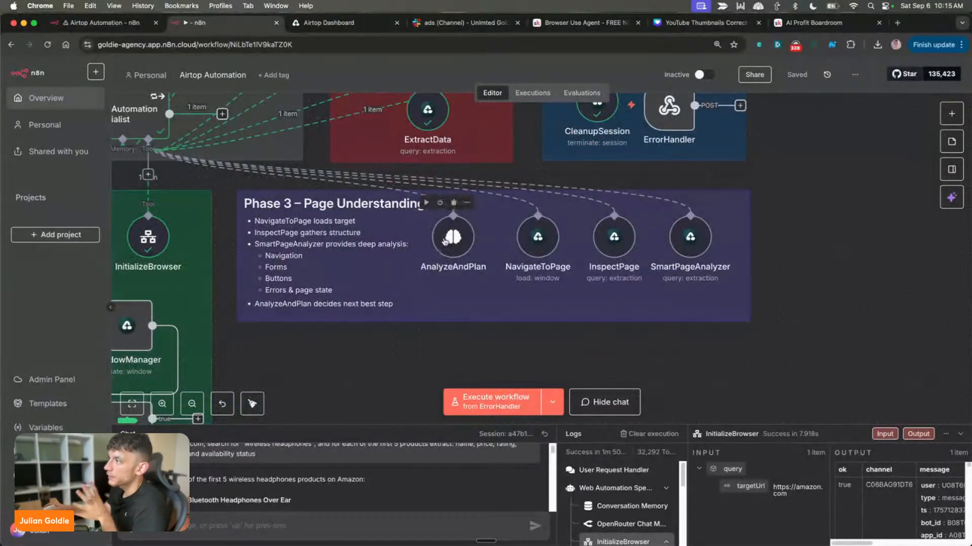
pyautogui.scroll(5, 266, 193)
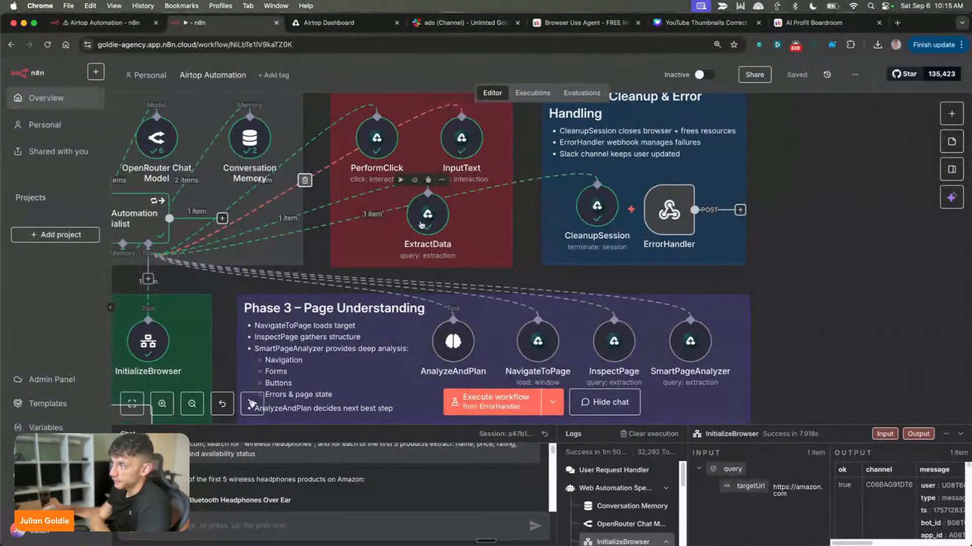
pyautogui.scroll(-3, 438, 277)
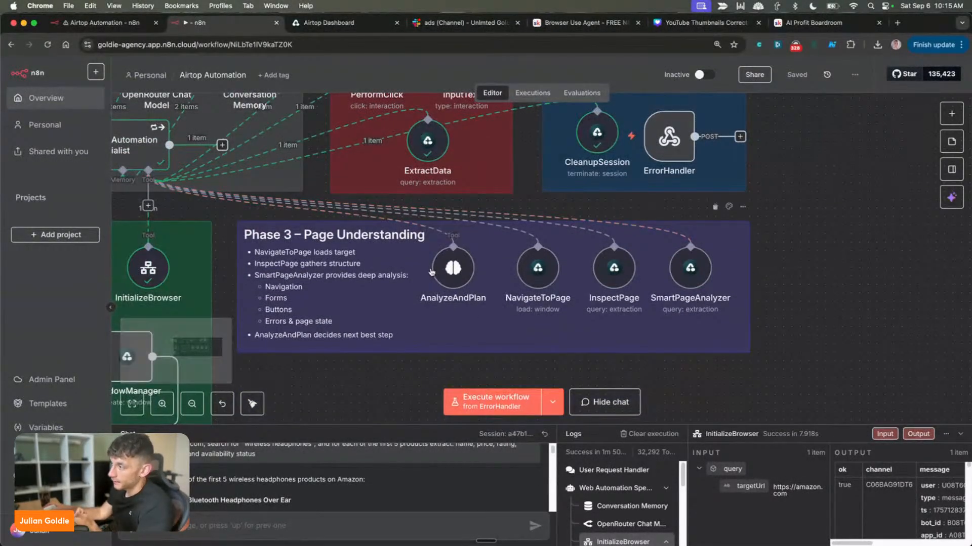
pyautogui.moveTo(546, 266)
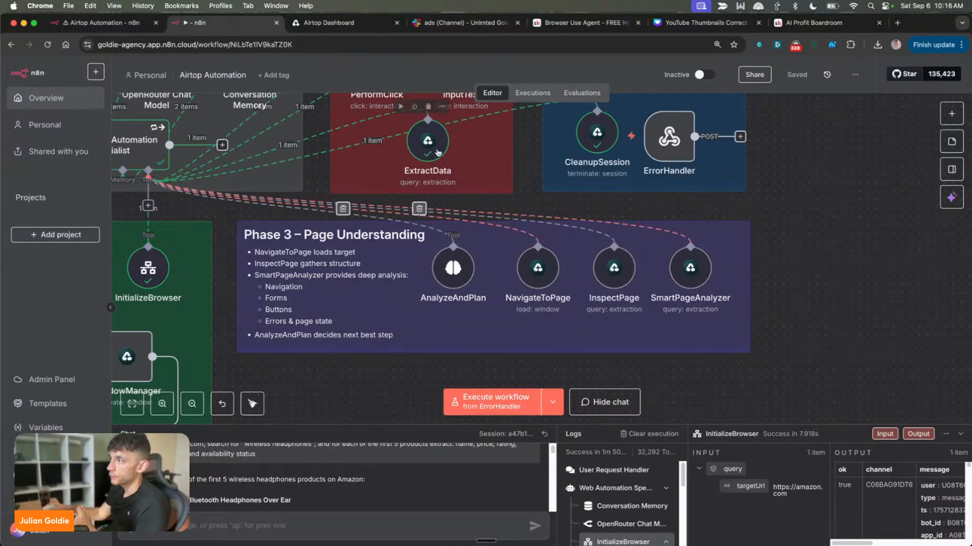
# Review the Phase 4 and Phase 5 nodes, and open the AnalyzeAndPlan node's parameters in Phase 3
pyautogui.scroll(3, 591, 350)
pyautogui.scroll(2, 591, 350)
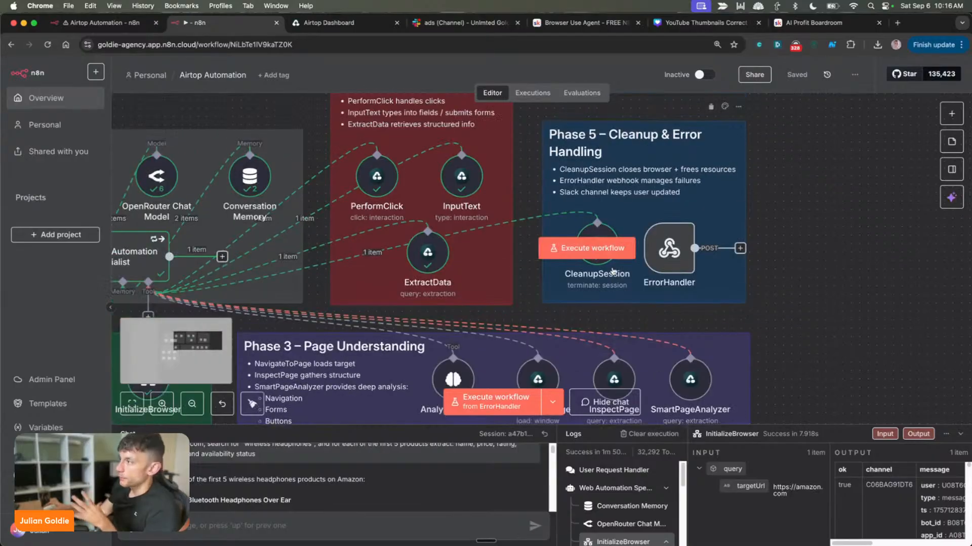
pyautogui.scroll(-2, 626, 273)
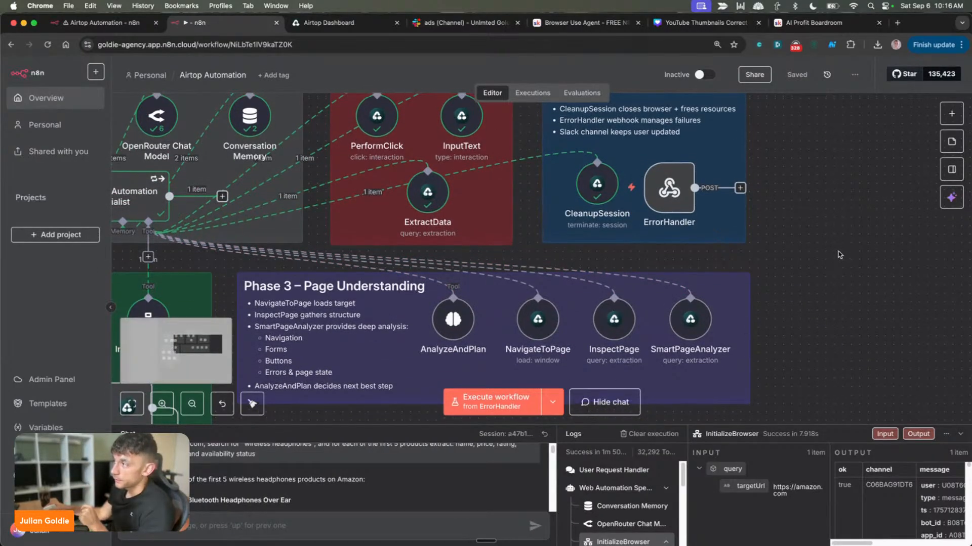
pyautogui.scroll(4, 804, 253)
pyautogui.scroll(-4, 775, 205)
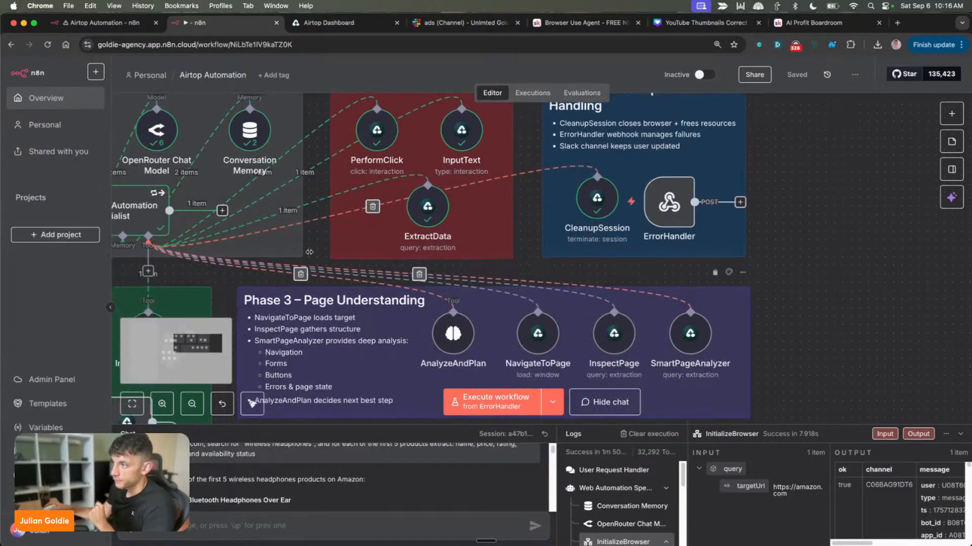
pyautogui.doubleClick(452, 333)
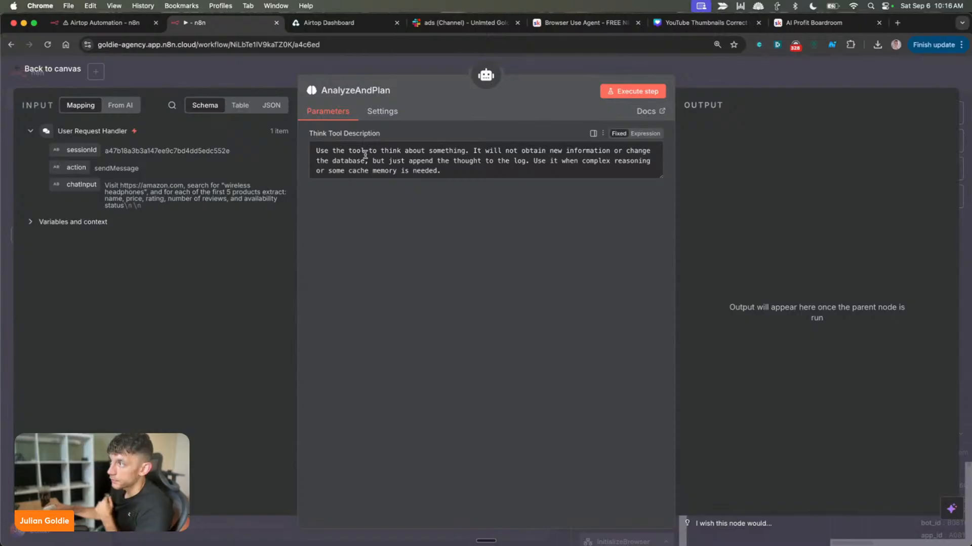
# Inspect the parameters of the NavigateToPage and SmartPageAnalyzer nodes in Phase 3, including SmartPageAnalyzer's prompt, and return to the canvas
pyautogui.press('Escape')
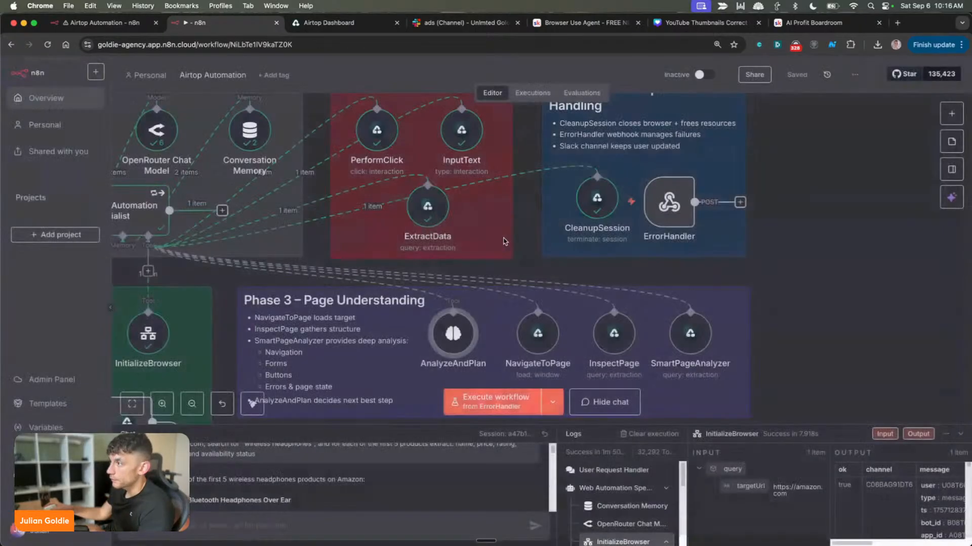
pyautogui.doubleClick(537, 349)
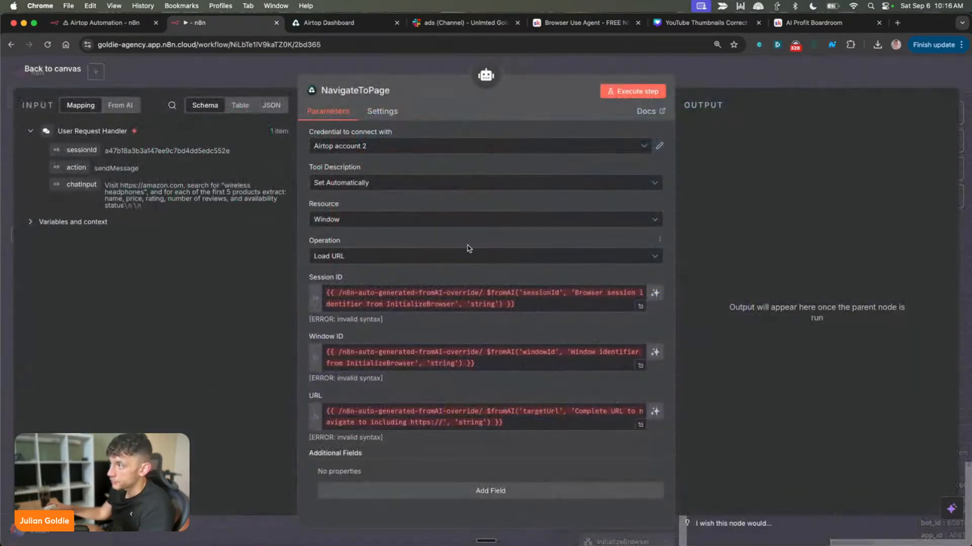
pyautogui.press('Escape')
pyautogui.doubleClick(678, 329)
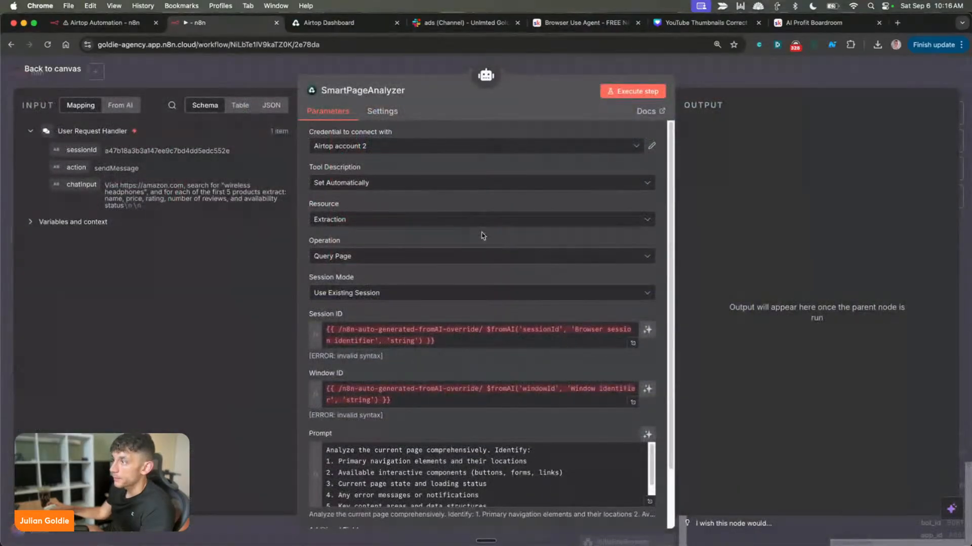
pyautogui.scroll(-3, 507, 259)
pyautogui.scroll(-2, 541, 409)
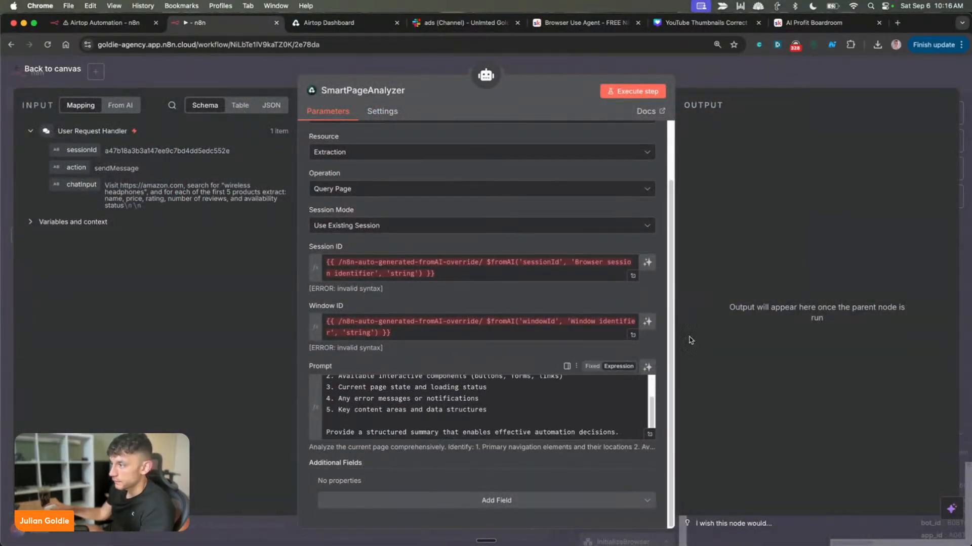
pyautogui.press('Escape')
pyautogui.scroll(3, 598, 202)
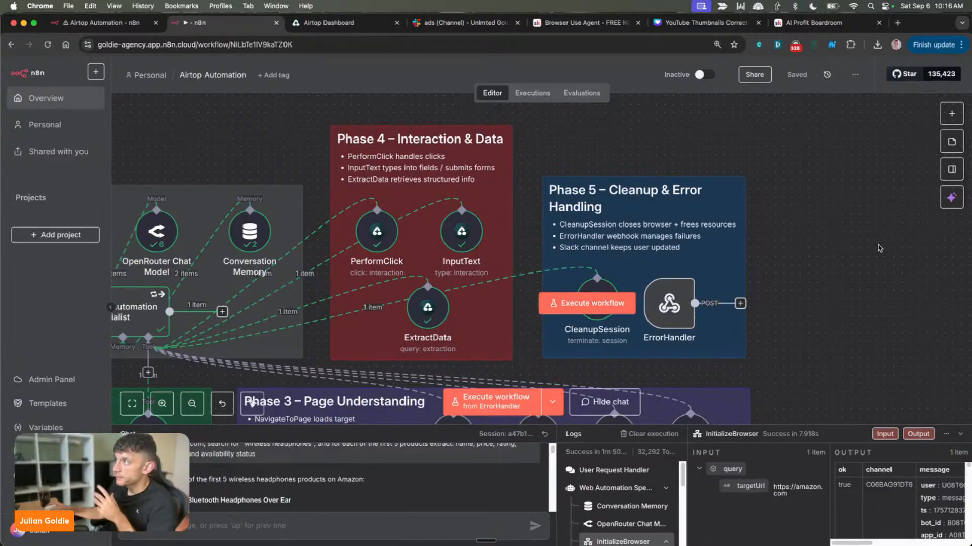
# Switch to the Airtop dashboard, open the organization's Plans page, and highlight the Free plan's price and its "1 simultaneous session" line
pyautogui.click(340, 23)
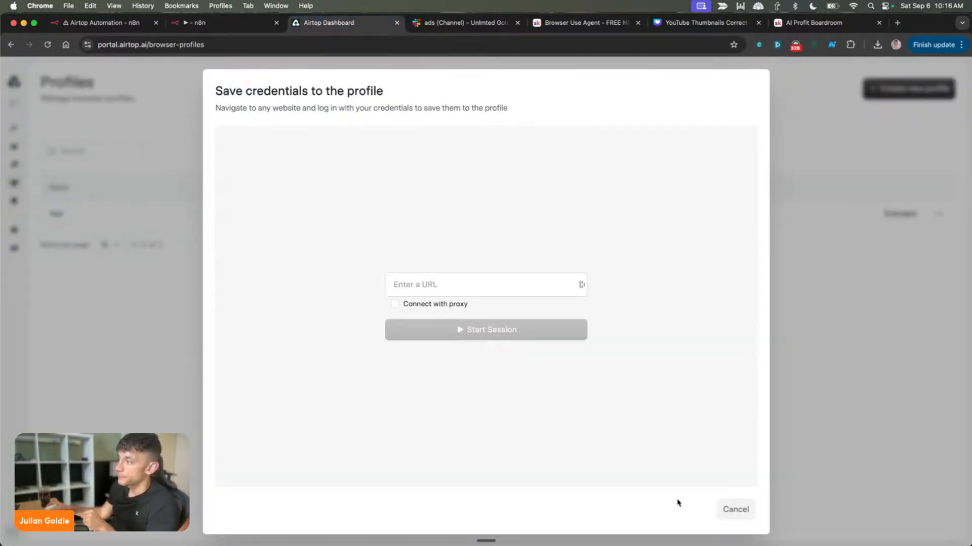
pyautogui.click(734, 508)
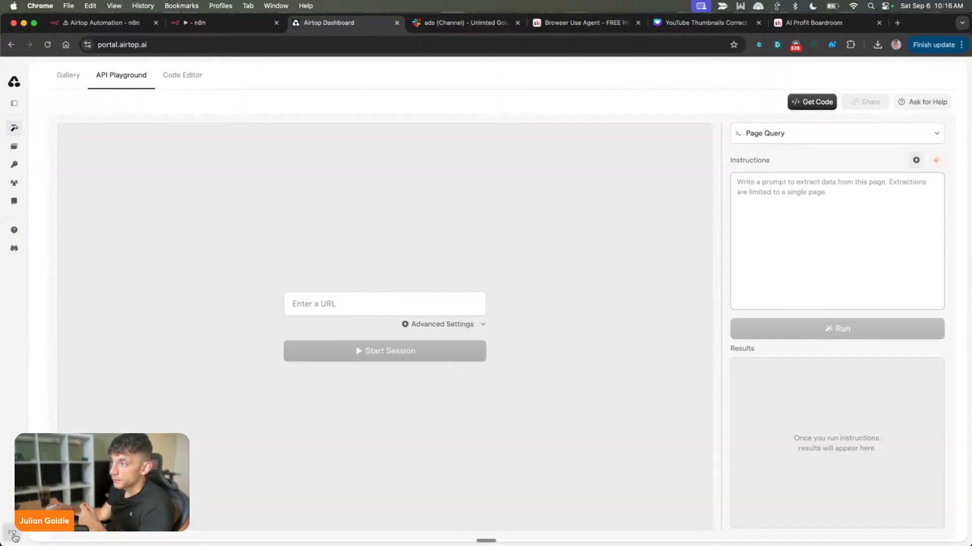
pyautogui.click(14, 535)
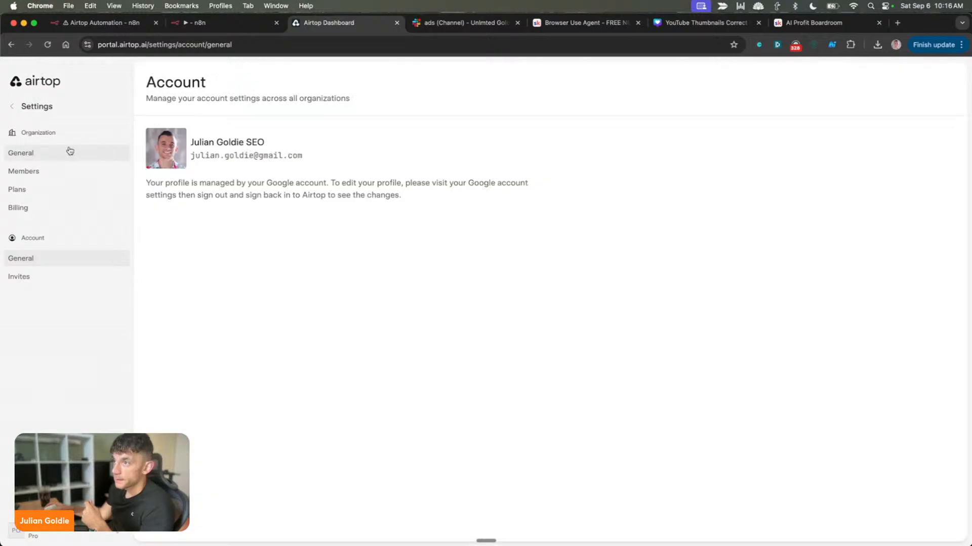
pyautogui.click(33, 191)
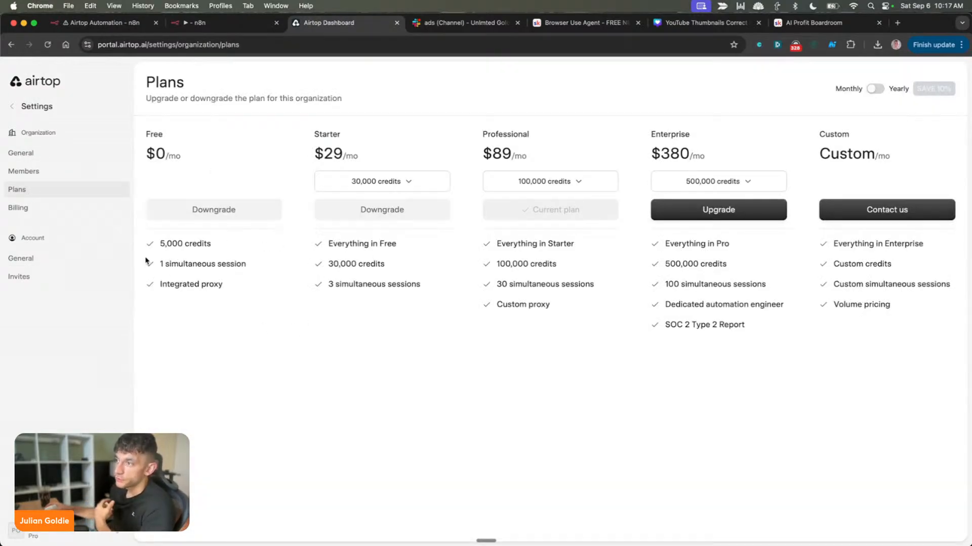
pyautogui.moveTo(137, 122); pyautogui.dragTo(220, 167)
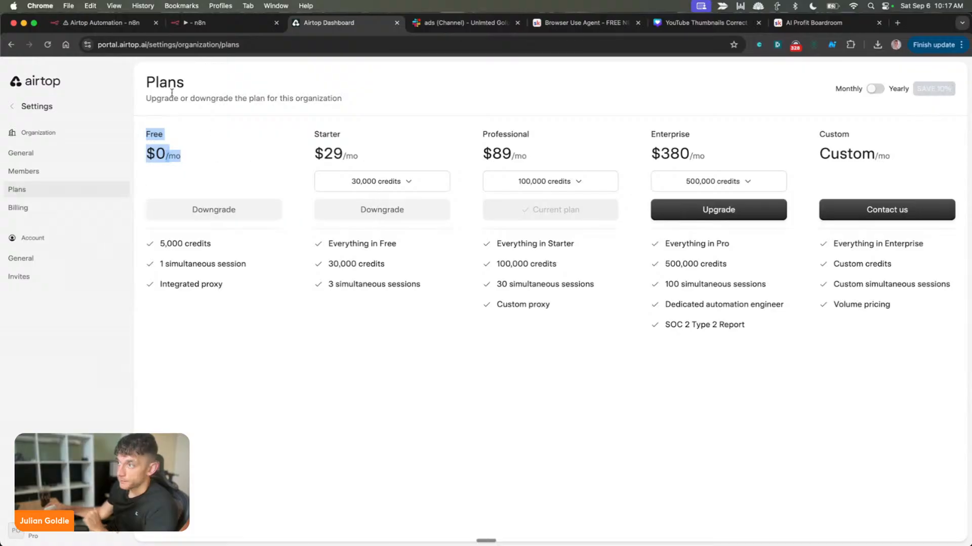
pyautogui.moveTo(157, 265); pyautogui.dragTo(241, 264)
pyautogui.tripleClick(241, 264)
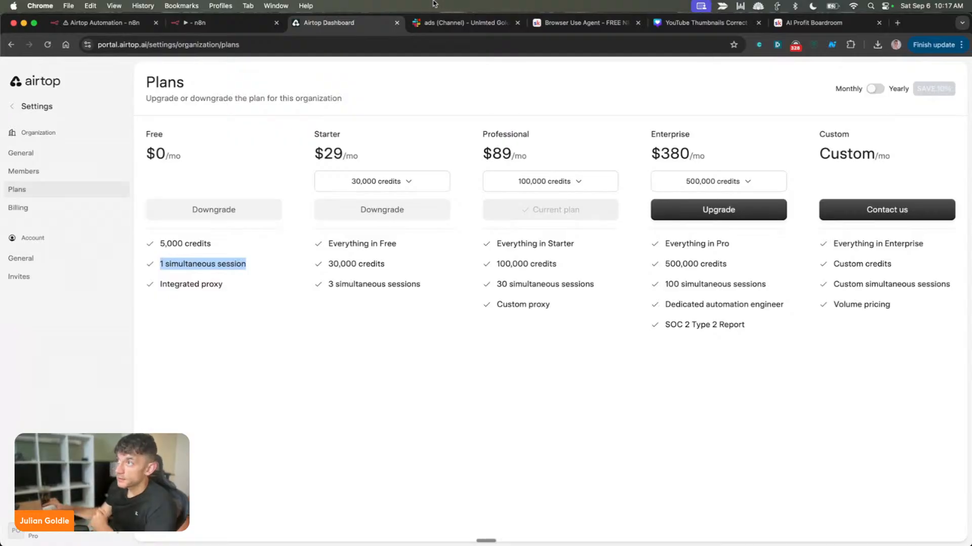
# Return to the Airtop Automation workflow and view its documentation note alongside all five phases
pyautogui.click(232, 24)
pyautogui.scroll(-3, 691, 240)
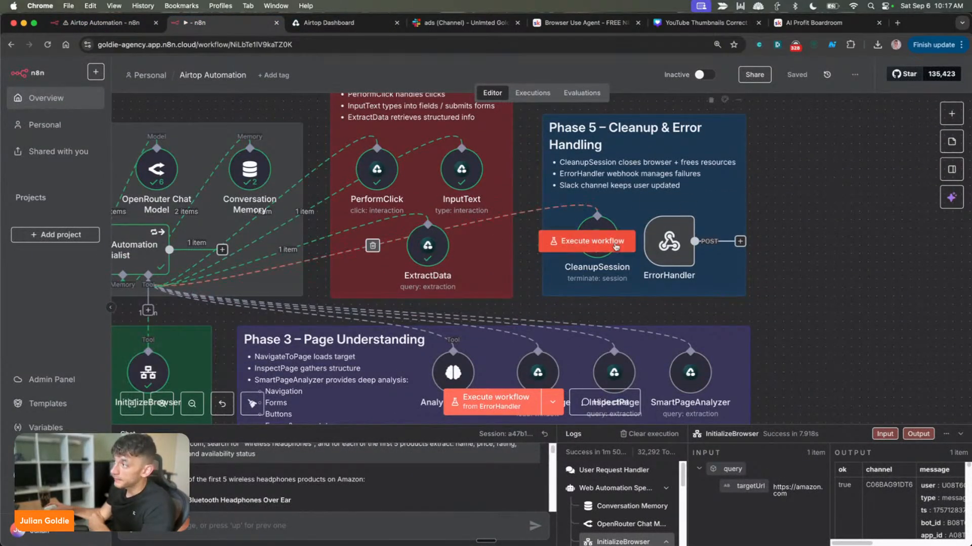
pyautogui.scroll(-5, 569, 299)
pyautogui.hscroll(-6, 518, 166)
pyautogui.scroll(-3, 517, 166)
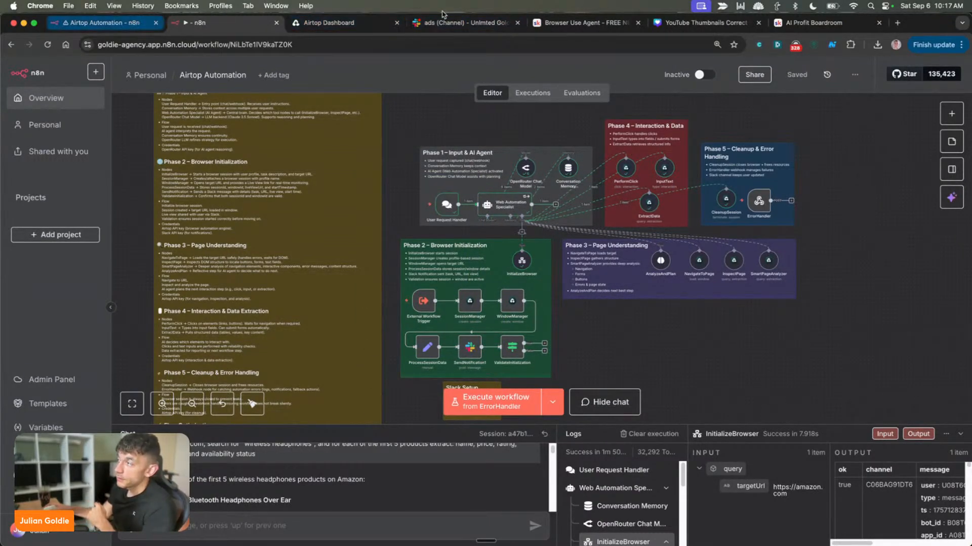
# Download the Browser Use Agent resource file, Airtop Automation (1).json, from the AI Money Lab classroom lesson on Skool
pyautogui.click(582, 23)
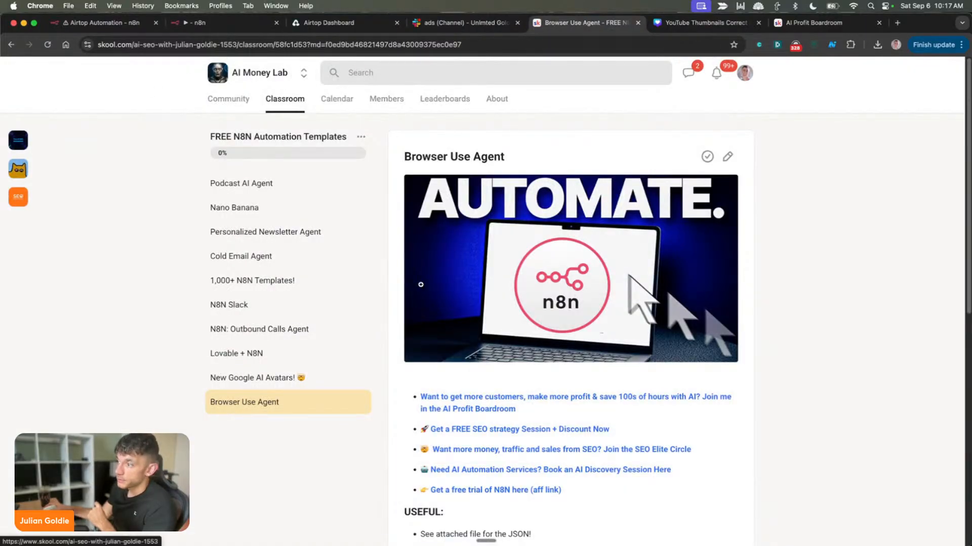
pyautogui.scroll(-10, 606, 378)
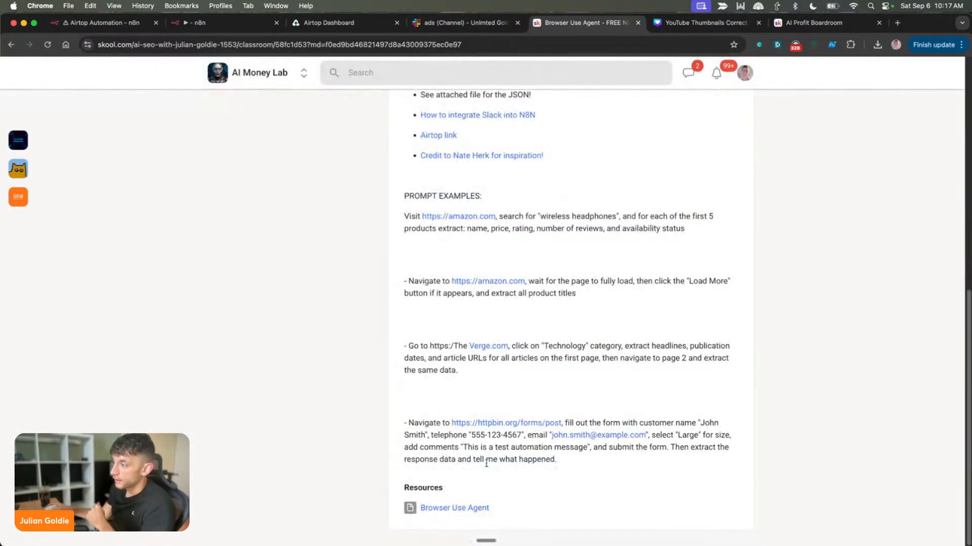
pyautogui.click(463, 508)
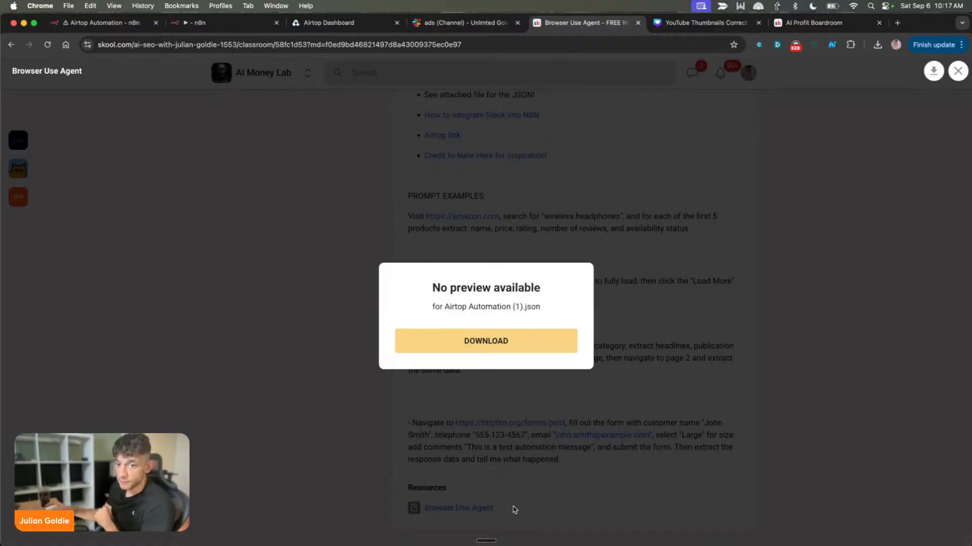
pyautogui.click(501, 344)
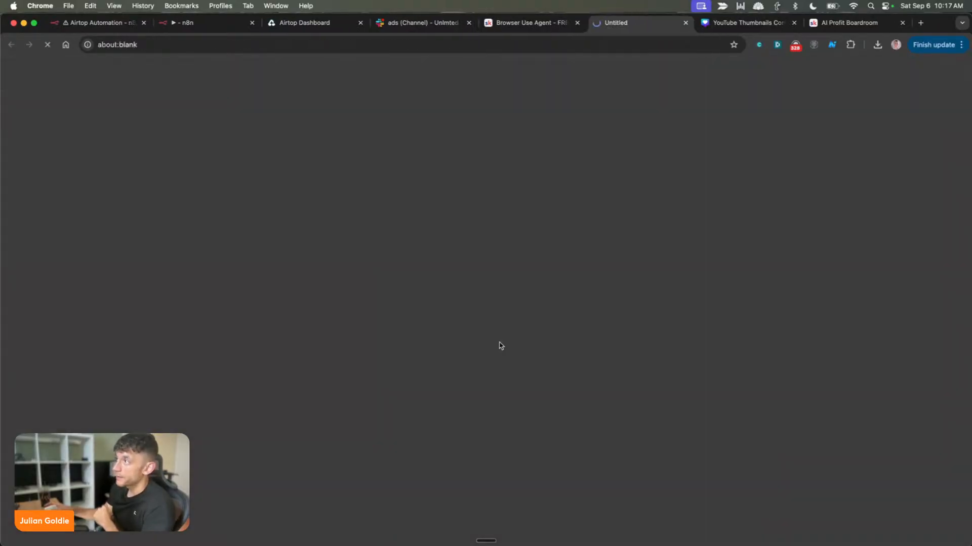
pyautogui.press('Escape')
# Switch back to n8n and create a new blank workflow from the Overview page
pyautogui.click(202, 21)
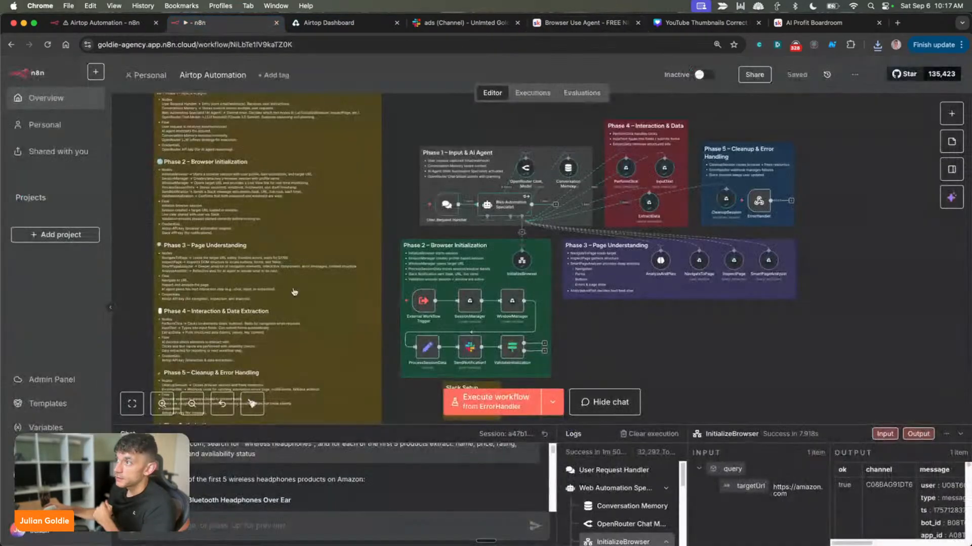
pyautogui.scroll(2, 643, 268)
pyautogui.click(50, 92)
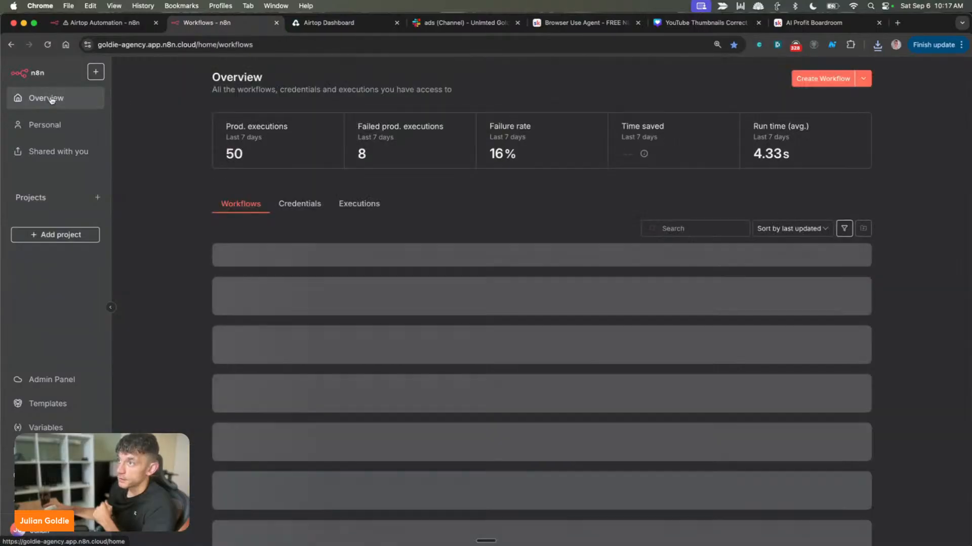
pyautogui.click(836, 78)
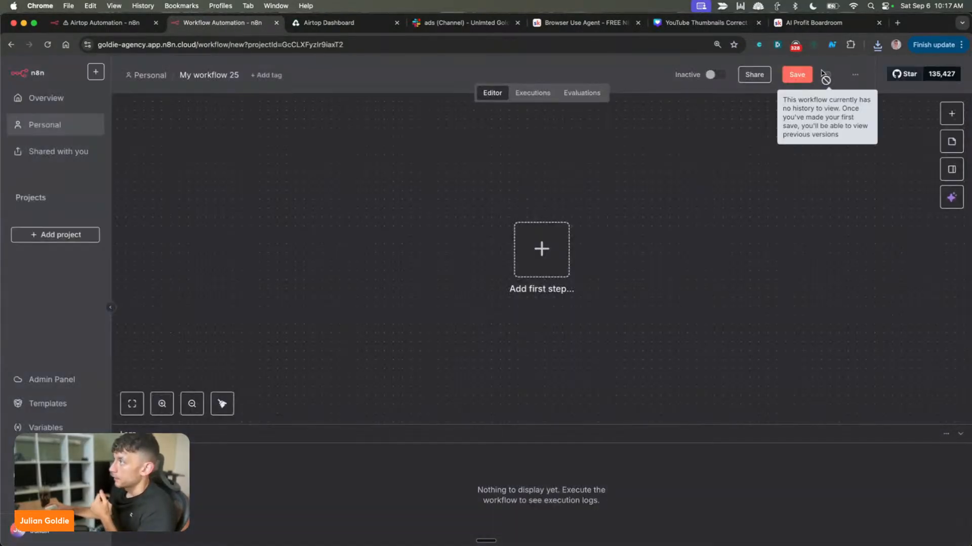
# Import the downloaded Airtop Automation JSON file into the blank workflow and look over the imported phases
pyautogui.click(855, 75)
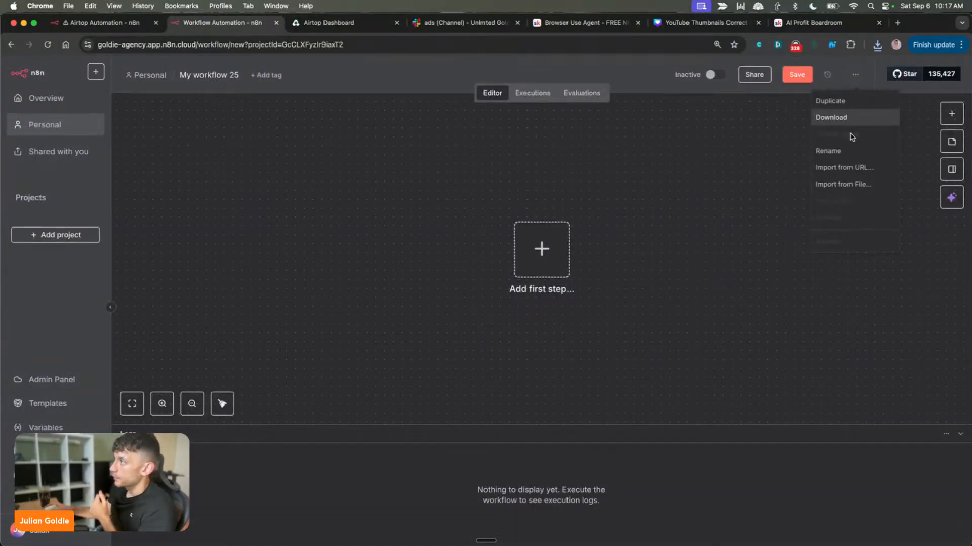
pyautogui.click(850, 184)
pyautogui.click(336, 230)
pyautogui.press('Return')
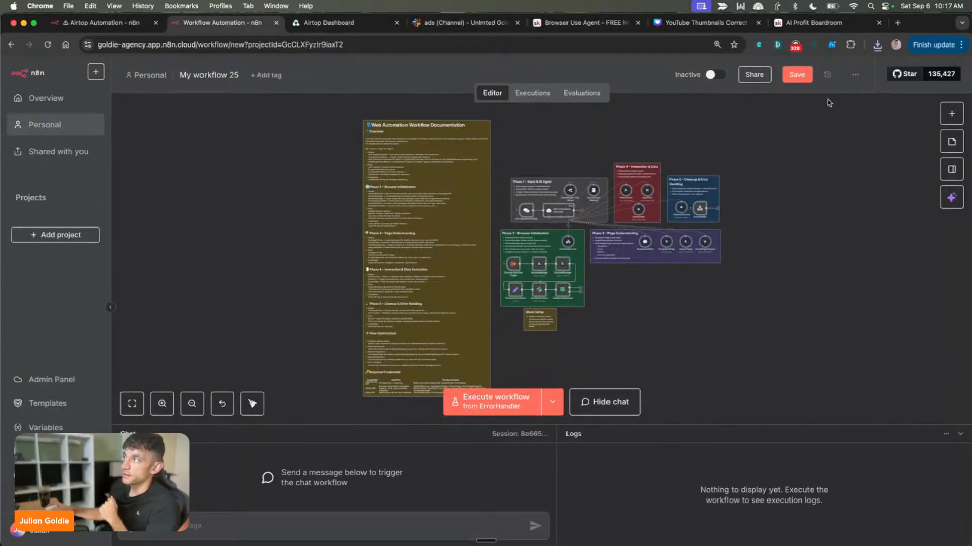
pyautogui.scroll(5, 663, 242)
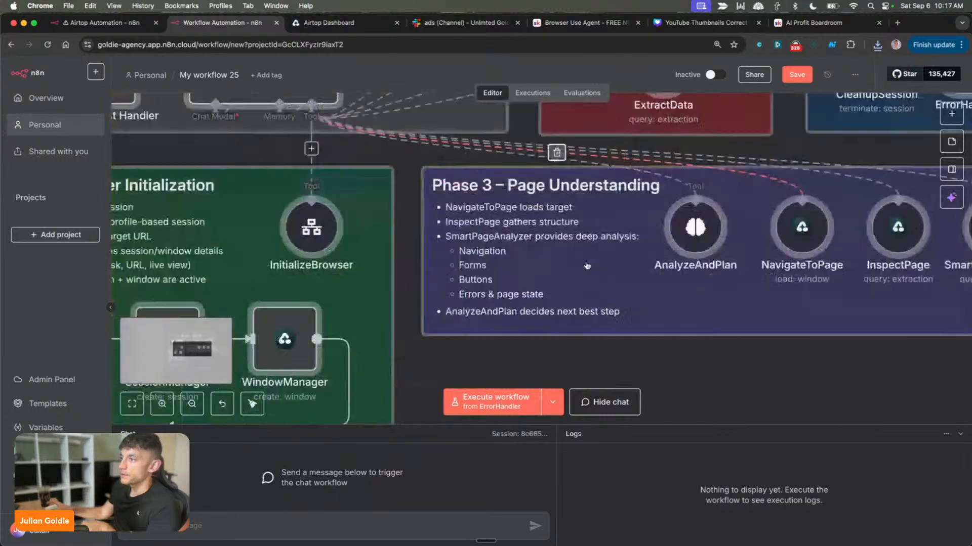
pyautogui.scroll(-3, 549, 303)
pyautogui.scroll(3, 549, 302)
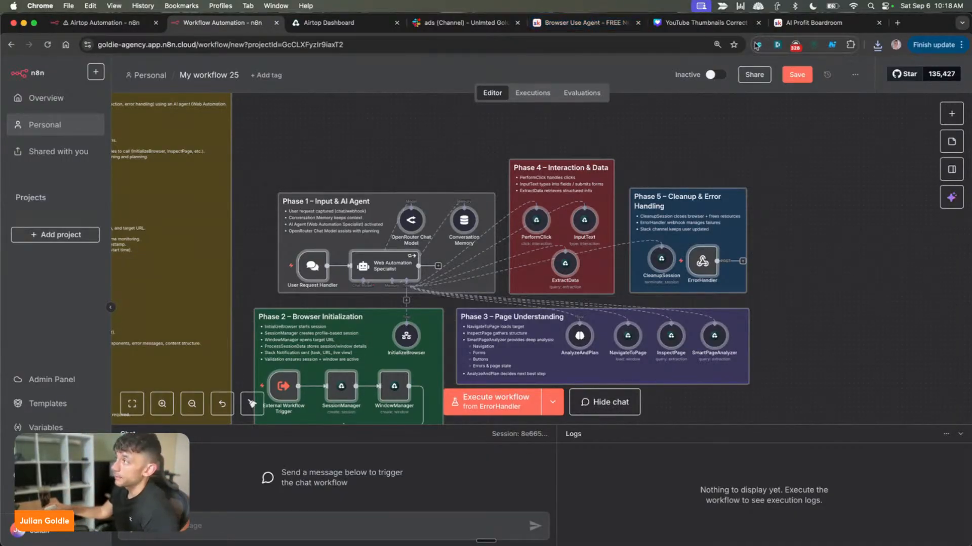
# Switch to the AI Profit Boardroom community on Skool and browse its feed of posts
pyautogui.click(793, 26)
pyautogui.click(867, 234)
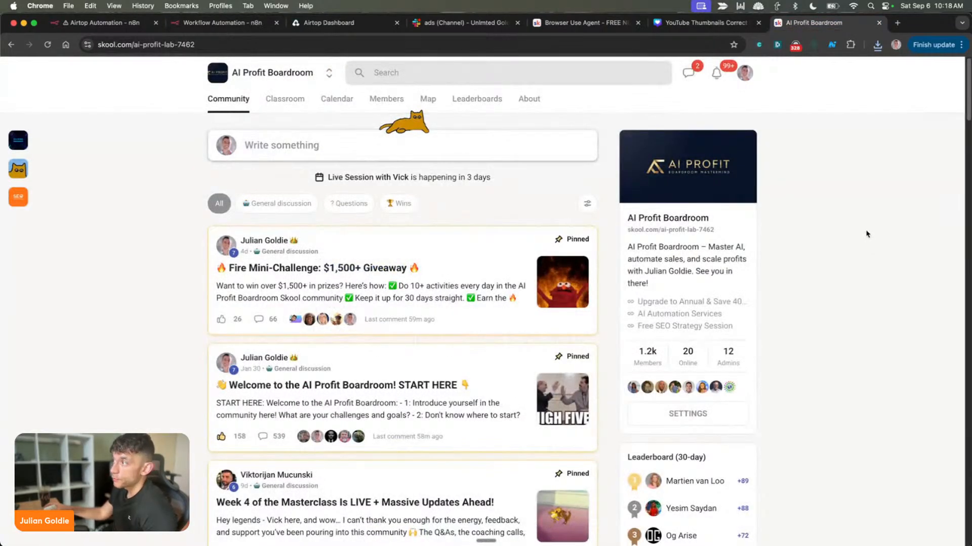
pyautogui.scroll(-15, 176, 286)
pyautogui.scroll(-20, 165, 306)
pyautogui.scroll(-15, 208, 363)
pyautogui.scroll(20, 219, 394)
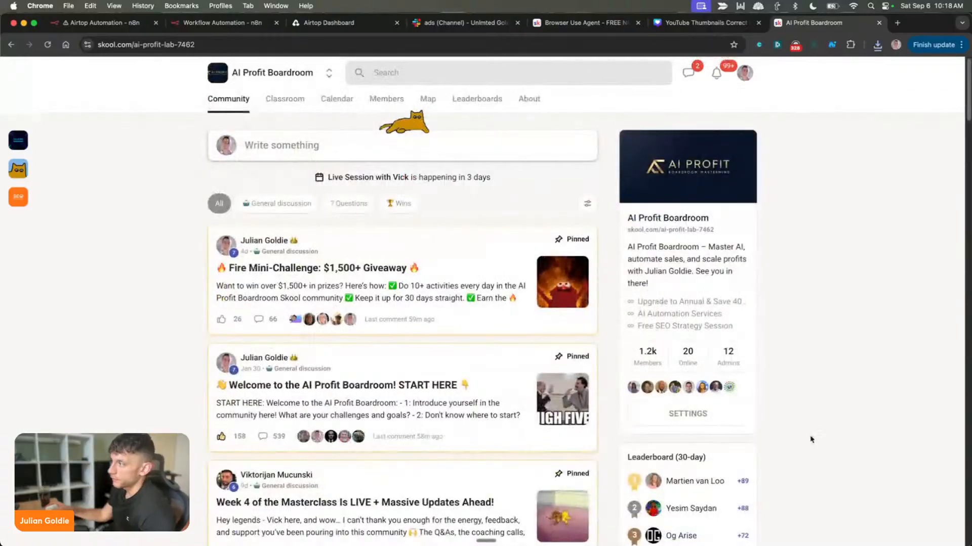
# Open the "Testimonials - AI Profit Boardroom" Google Doc in a new browser tab, read through the member testimonials, and close it
pyautogui.press('super+t')
pyautogui.write('testimonials - AI Profit Boardroom - Google Docs')
pyautogui.press('Return')
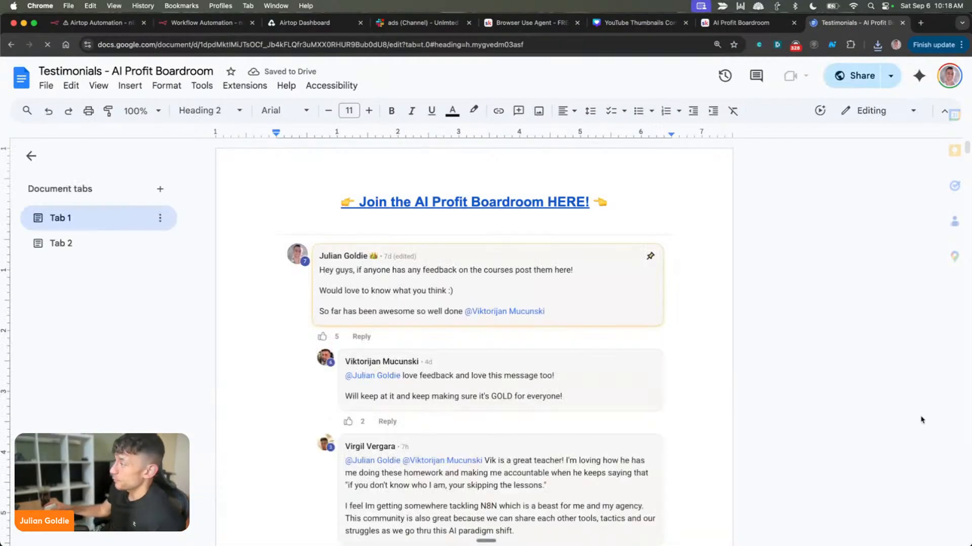
pyautogui.moveTo(932, 147); pyautogui.dragTo(932, 178)
pyautogui.scroll(-20, 439, 419)
pyautogui.scroll(-20, 504, 412)
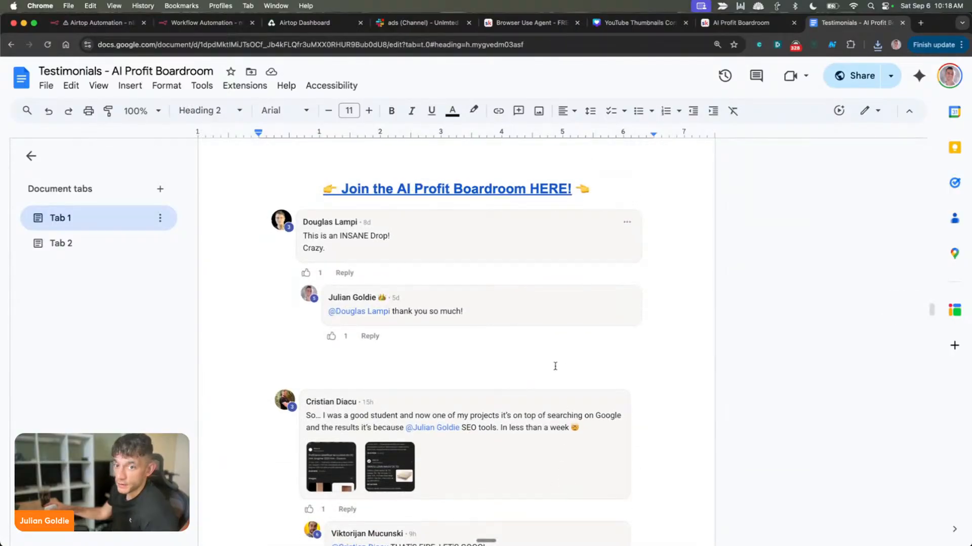
pyautogui.scroll(-15, 576, 351)
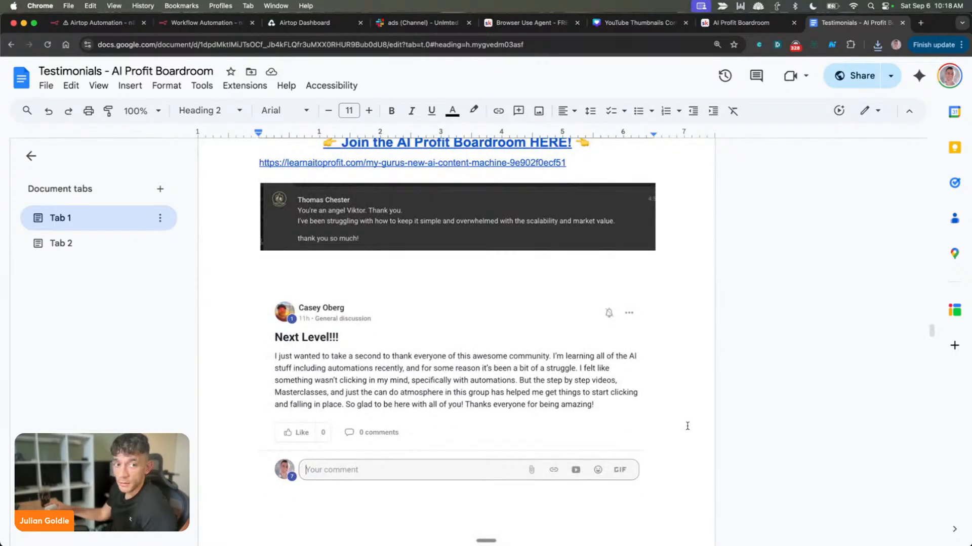
pyautogui.scroll(20, 681, 431)
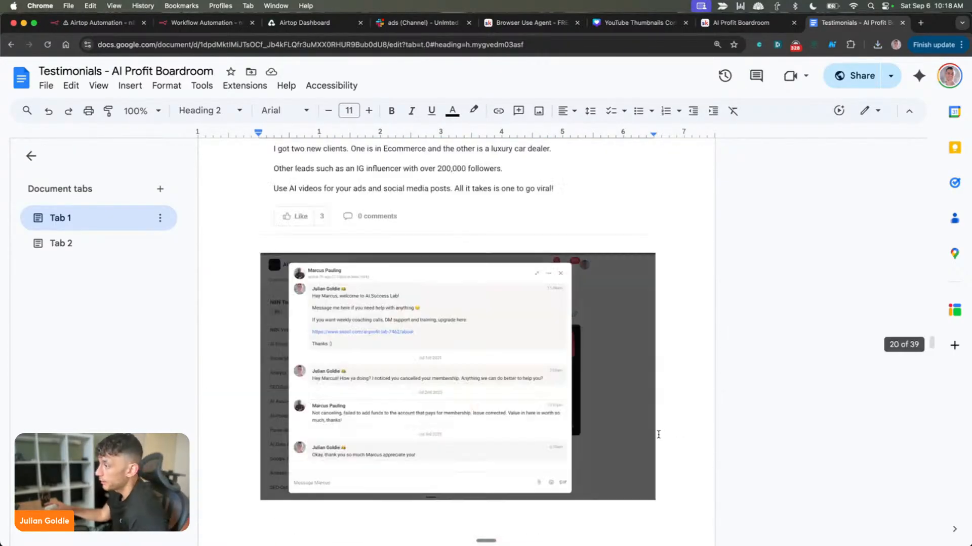
pyautogui.scroll(15, 607, 328)
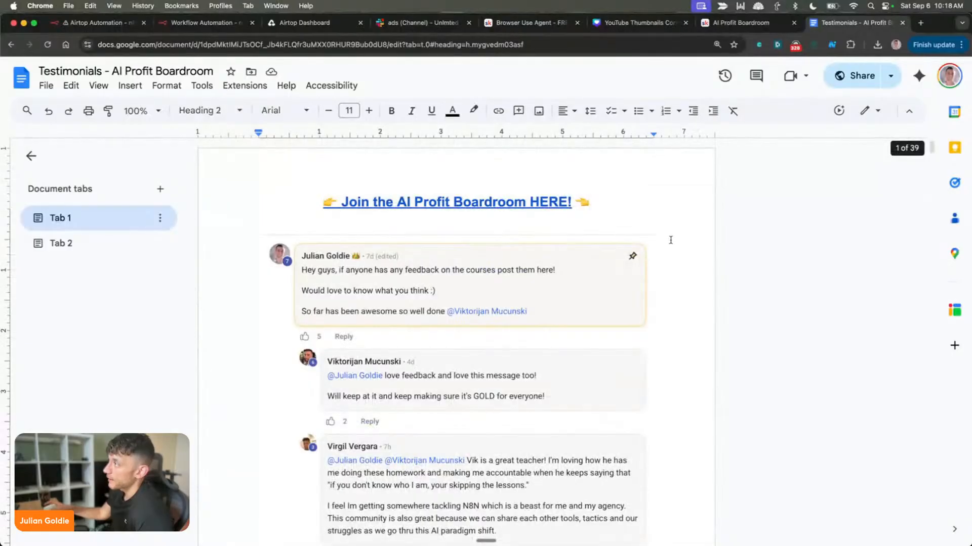
pyautogui.press('super+w')
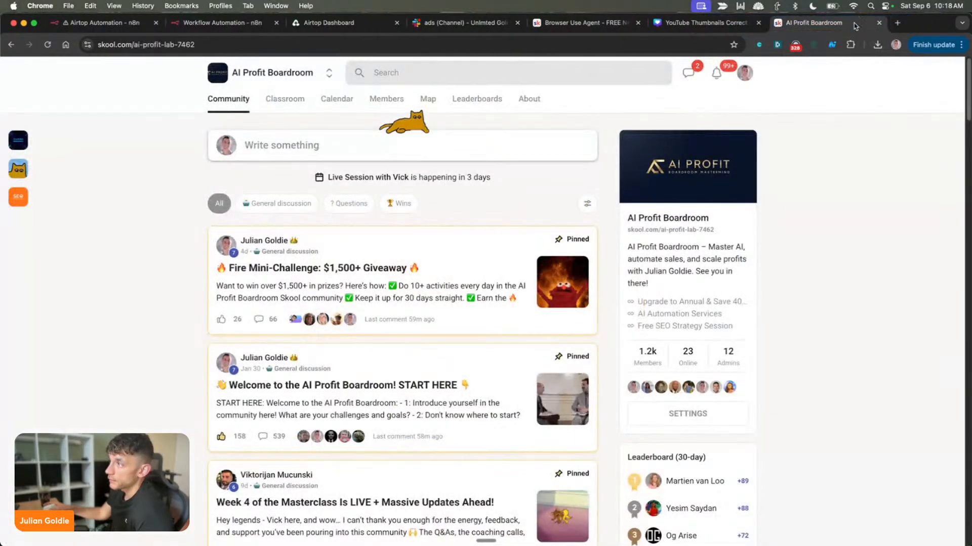
# Look at the N8N Templates & Workflows course in the AI Profit Boardroom classroom, then return to the course list
pyautogui.click(288, 108)
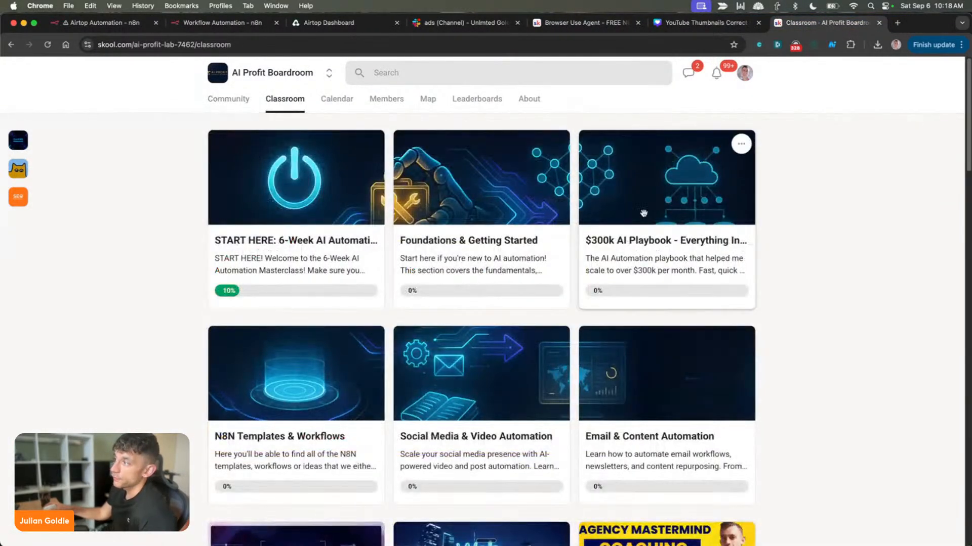
pyautogui.scroll(-4, 294, 333)
pyautogui.click(278, 145)
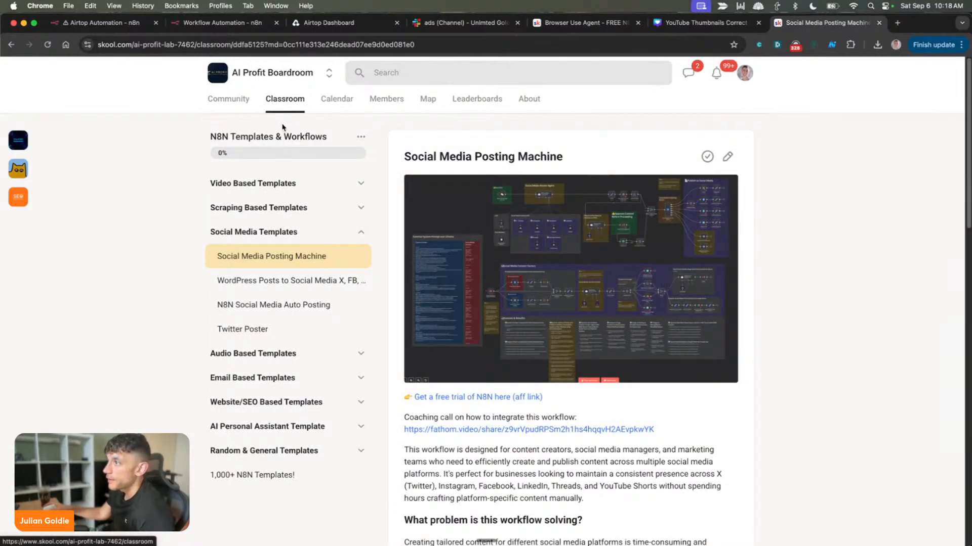
pyautogui.click(284, 126)
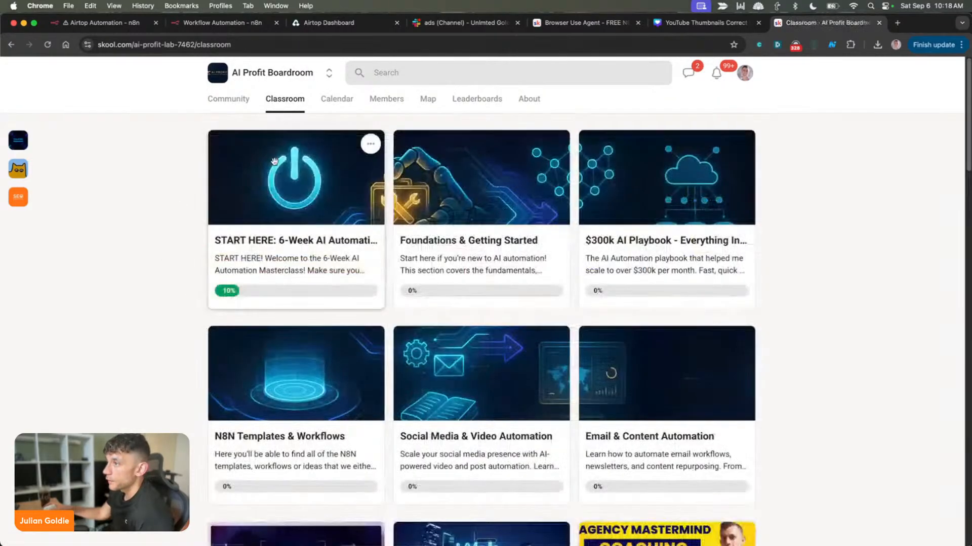
# Open the START HERE: 6-Week AI Automation course and look through several lessons, ending on the Introduction
pyautogui.click(273, 298)
pyautogui.scroll(-5, 254, 369)
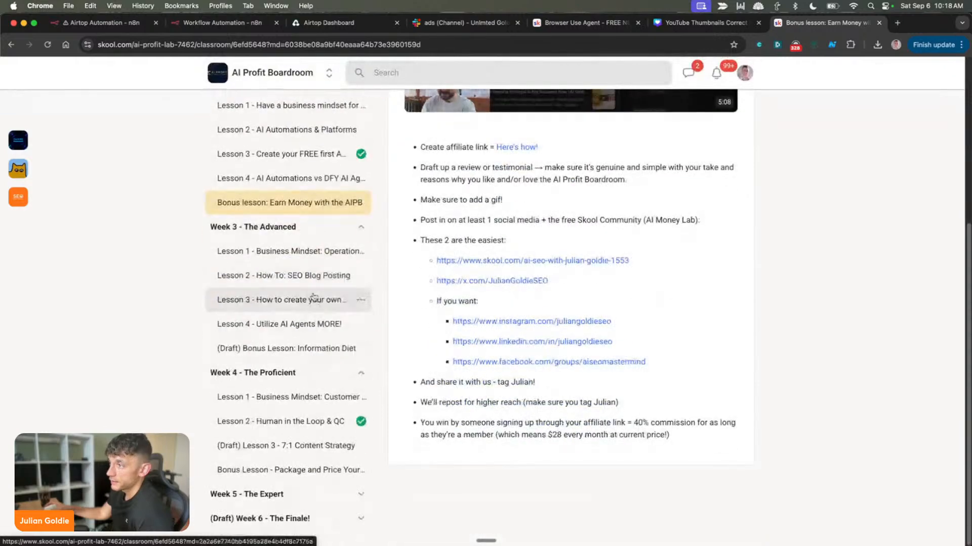
pyautogui.scroll(3, 315, 301)
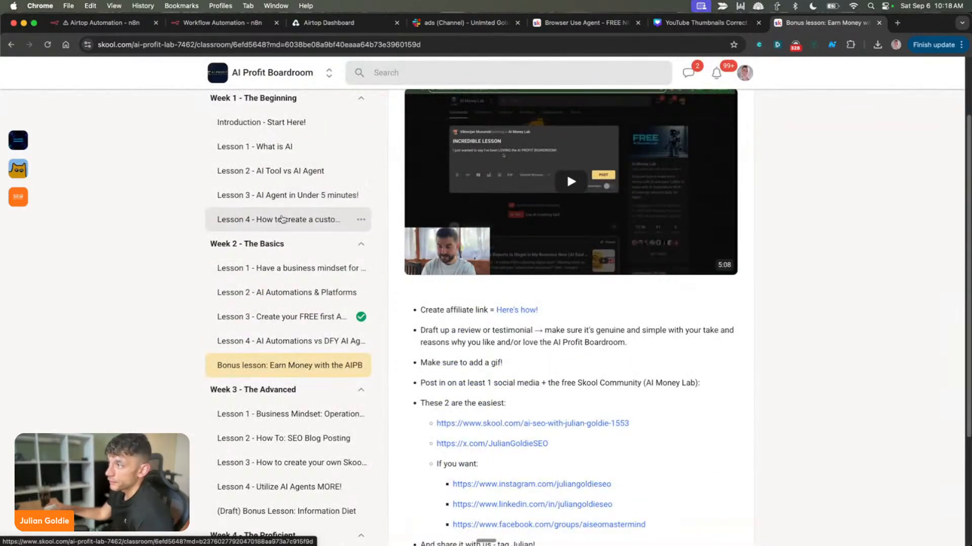
pyautogui.click(282, 195)
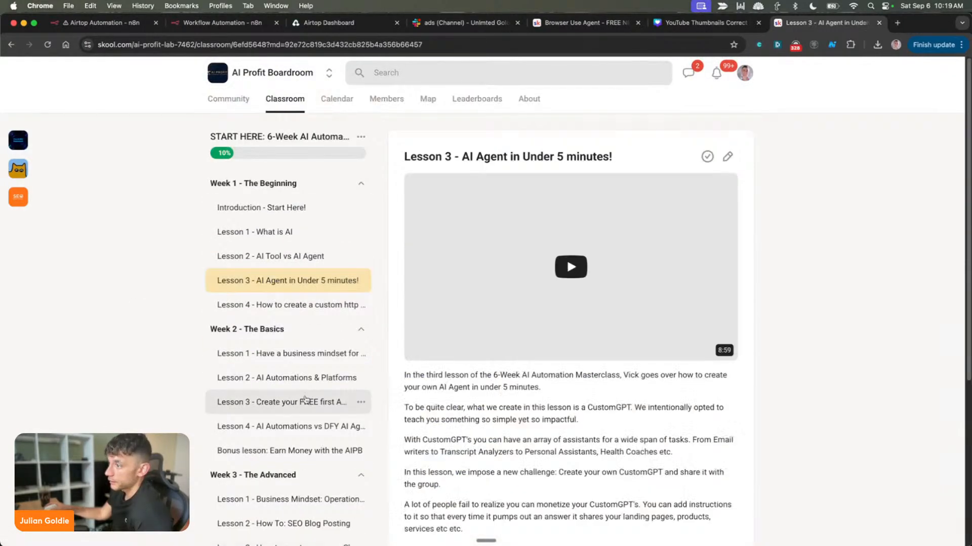
pyautogui.click(289, 451)
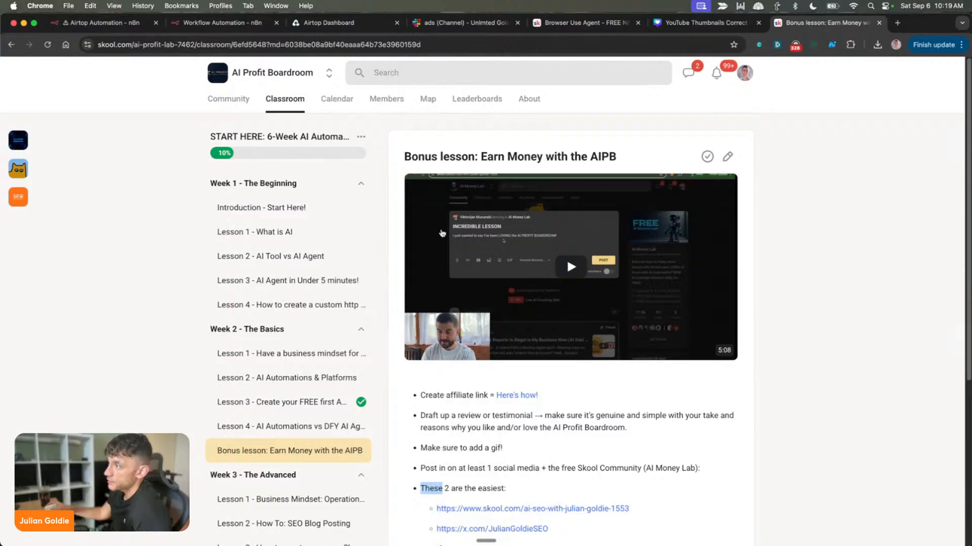
pyautogui.scroll(-5, 290, 332)
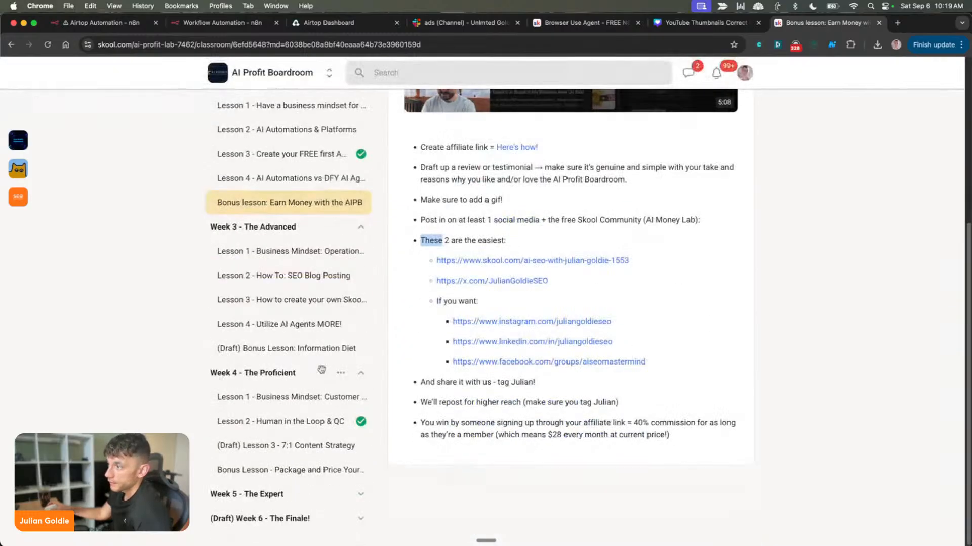
pyautogui.click(289, 326)
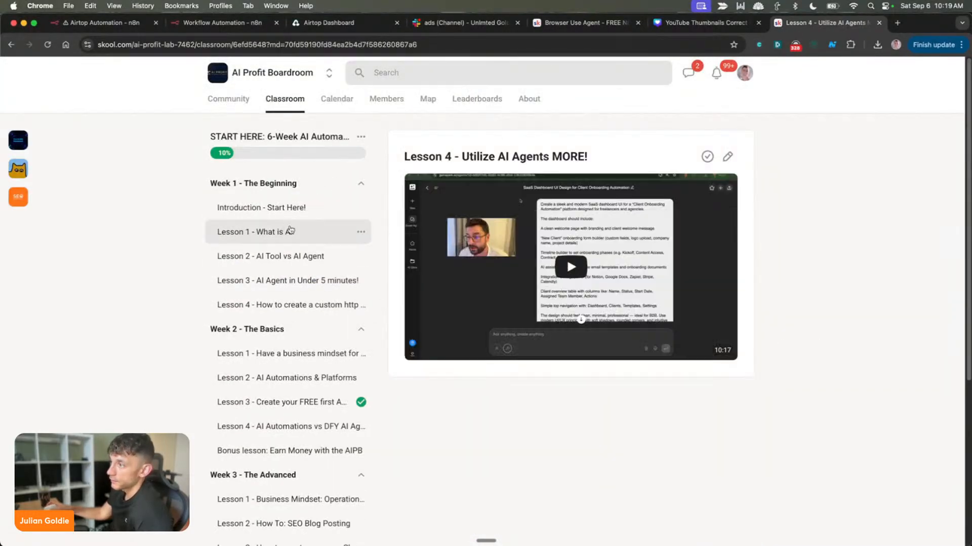
pyautogui.scroll(-2, 314, 171)
pyautogui.click(288, 157)
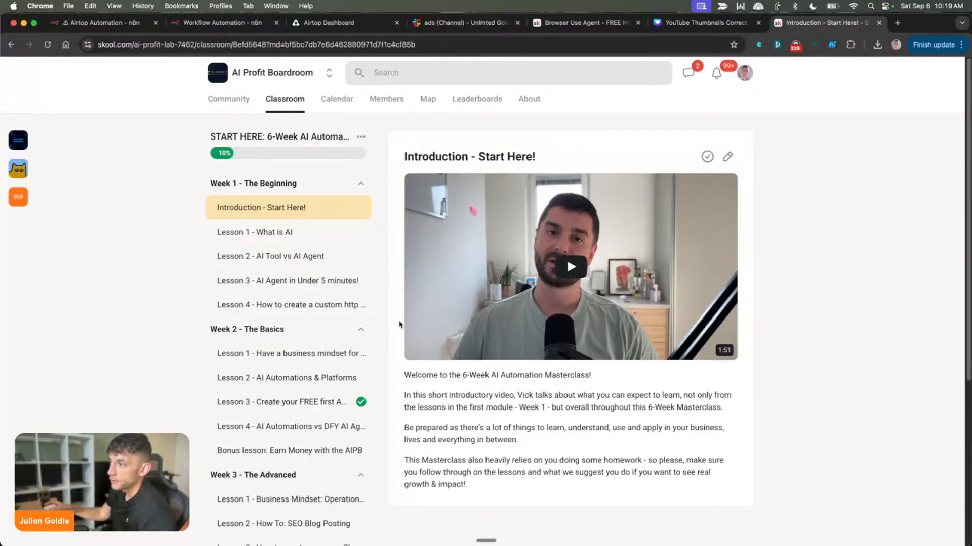
# Return to the classroom's course list and browse it, then view the community's calendar
pyautogui.click(283, 100)
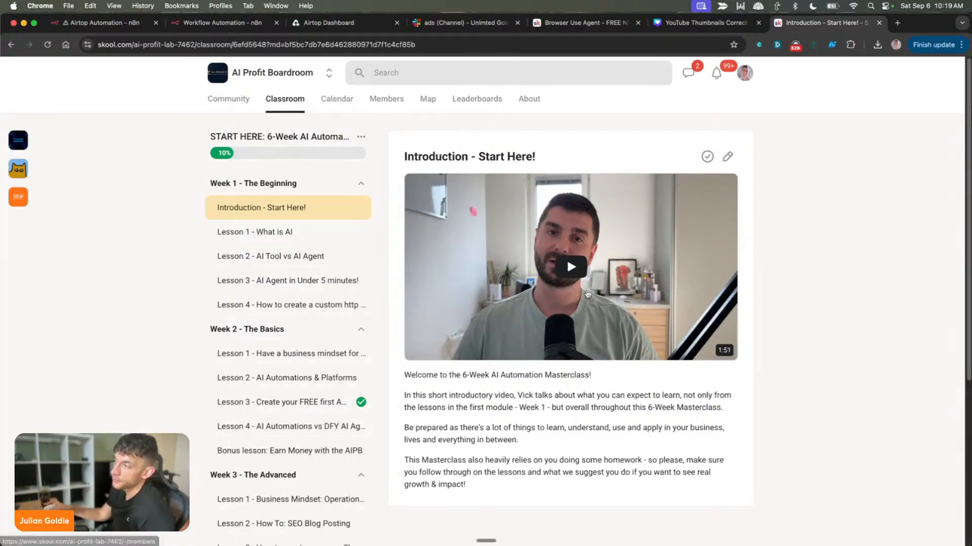
pyautogui.scroll(-15, 609, 297)
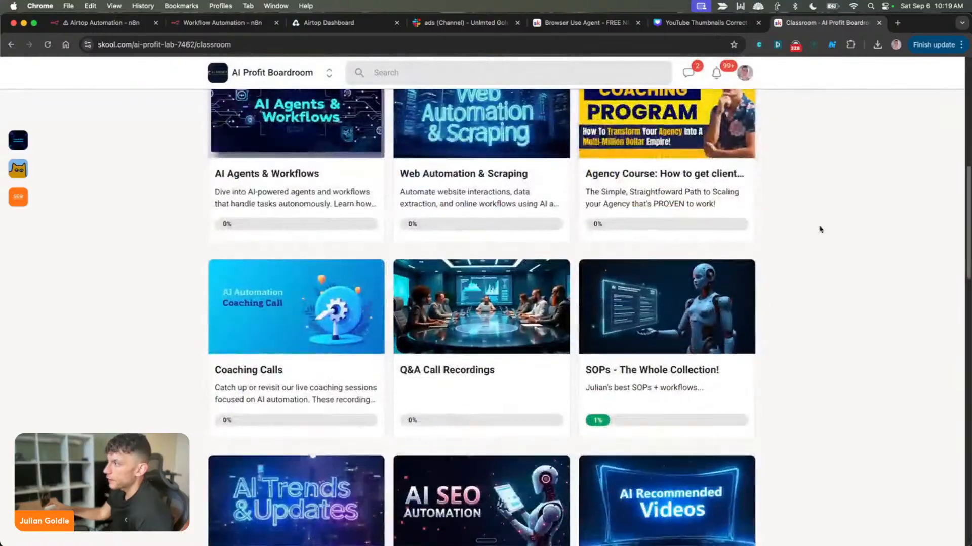
pyautogui.scroll(-5, 772, 276)
pyautogui.scroll(15, 769, 268)
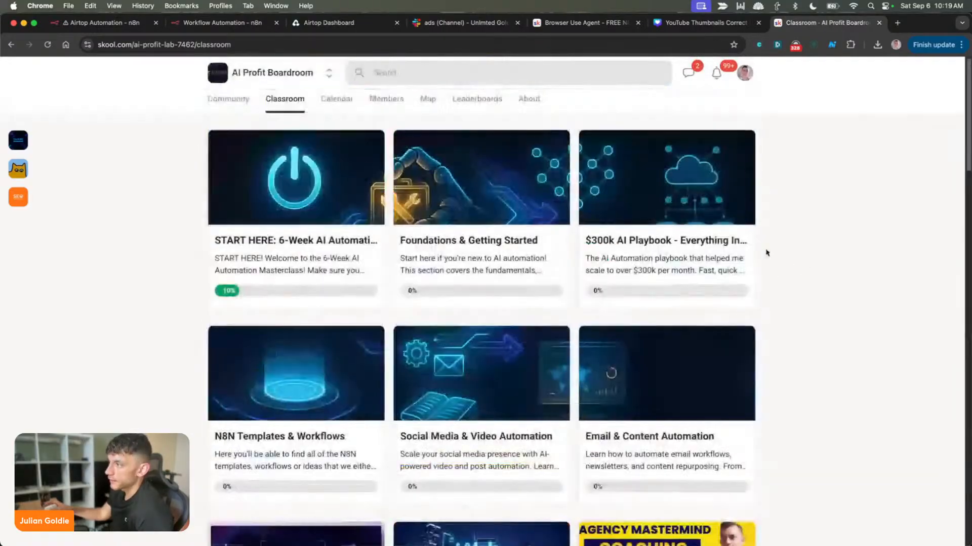
pyautogui.click(334, 100)
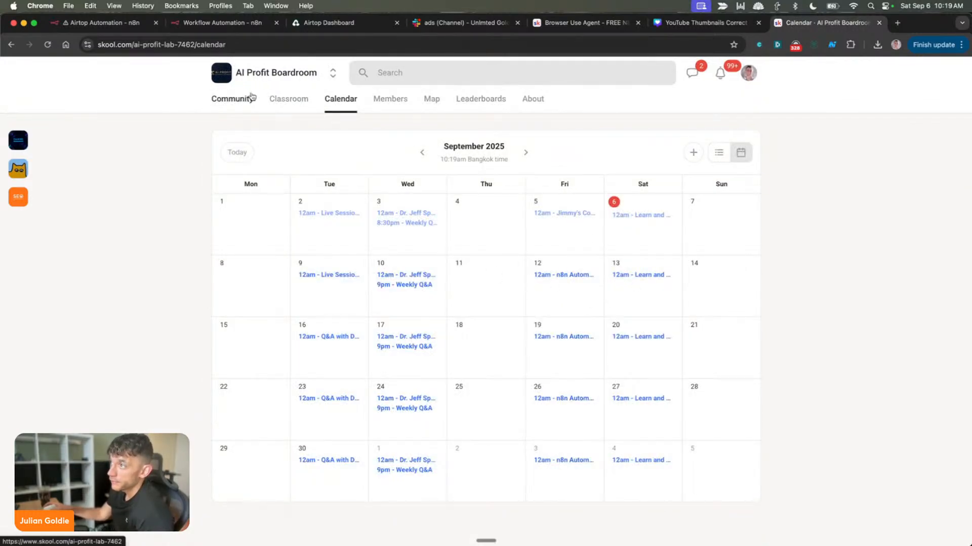
# Open the community's leaderboards and look over the level rewards and the 7-day, 30-day and all-time rankings
pyautogui.click(223, 99)
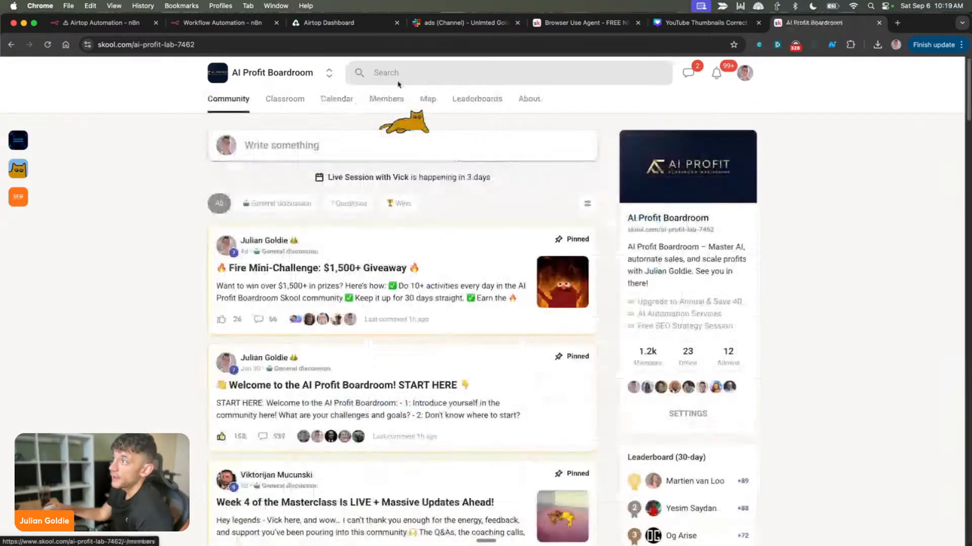
pyautogui.click(480, 107)
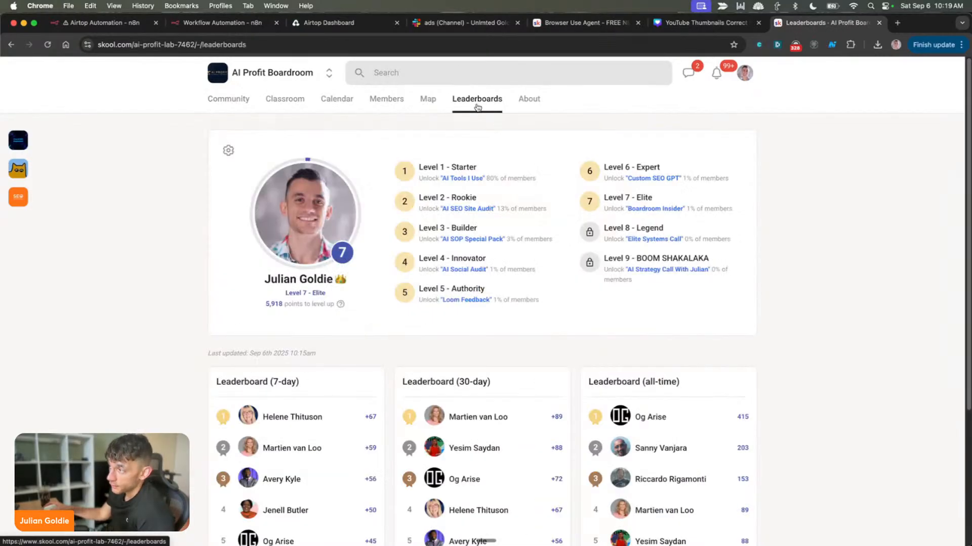
pyautogui.moveTo(407, 146); pyautogui.dragTo(773, 304)
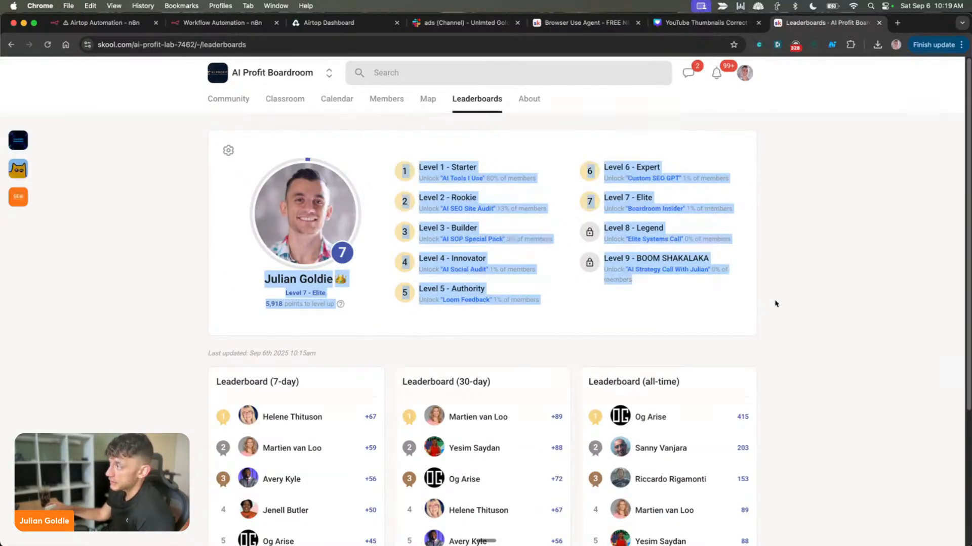
pyautogui.click(778, 305)
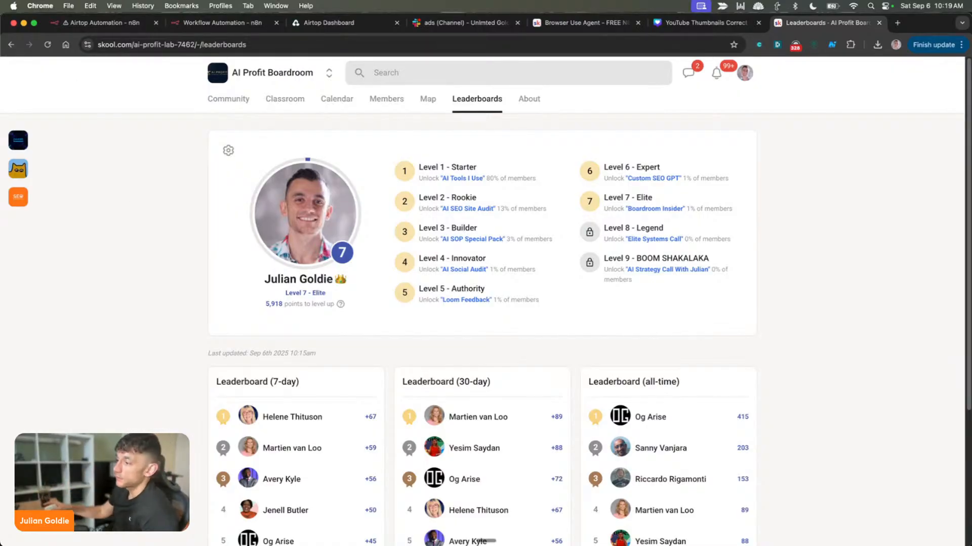
pyautogui.tripleClick(629, 386)
pyautogui.tripleClick(402, 383)
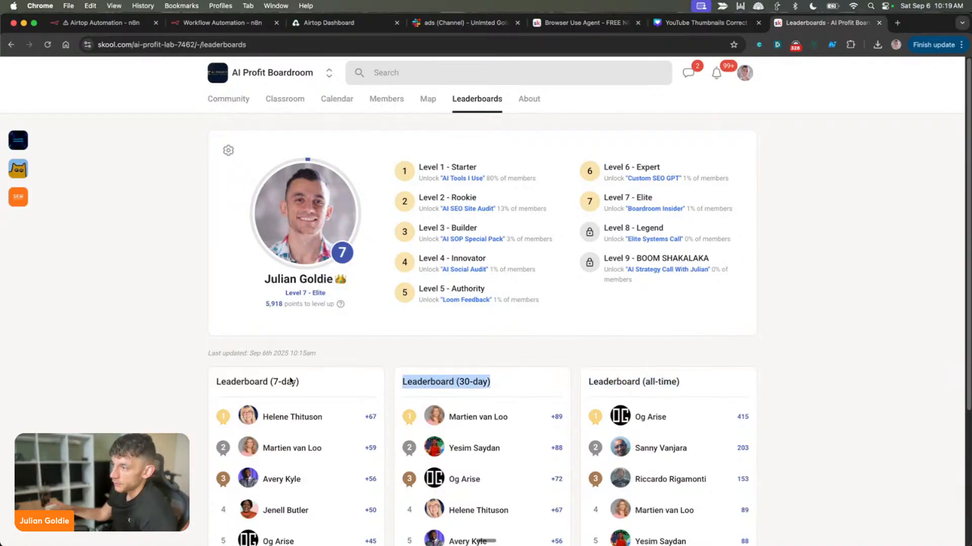
pyautogui.tripleClick(263, 380)
# Highlight the rewards for Levels 1 to 9 on the leaderboards page, including those for Levels 4, 6 and 9
pyautogui.moveTo(426, 161); pyautogui.dragTo(793, 301)
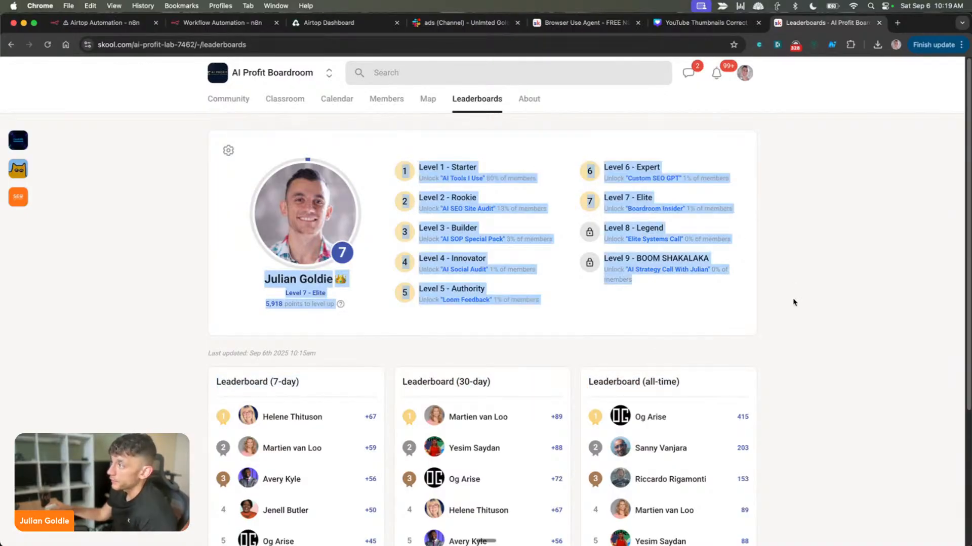
pyautogui.click(797, 303)
pyautogui.moveTo(604, 255); pyautogui.dragTo(744, 315)
pyautogui.click(744, 315)
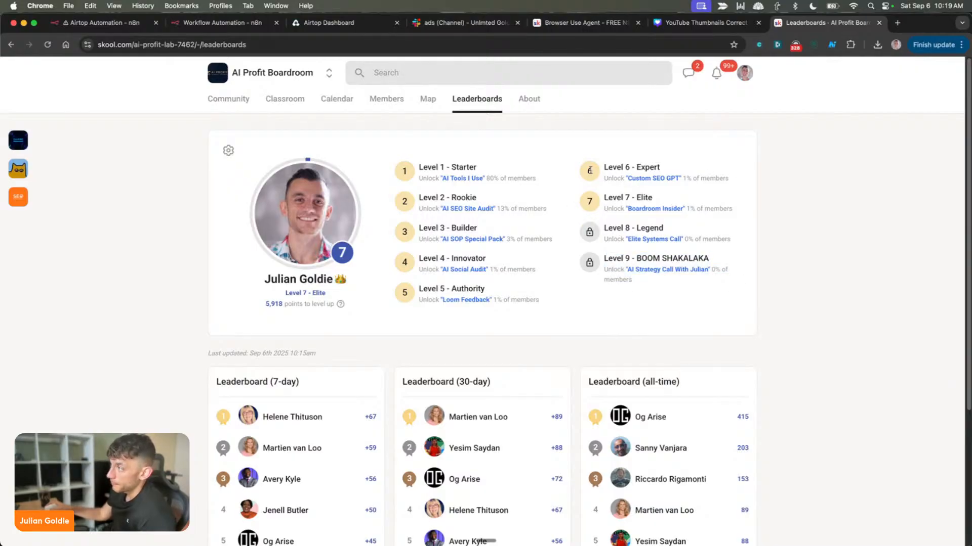
pyautogui.moveTo(590, 171); pyautogui.dragTo(751, 183)
pyautogui.click(778, 190)
pyautogui.moveTo(399, 254); pyautogui.dragTo(551, 276)
pyautogui.click(552, 276)
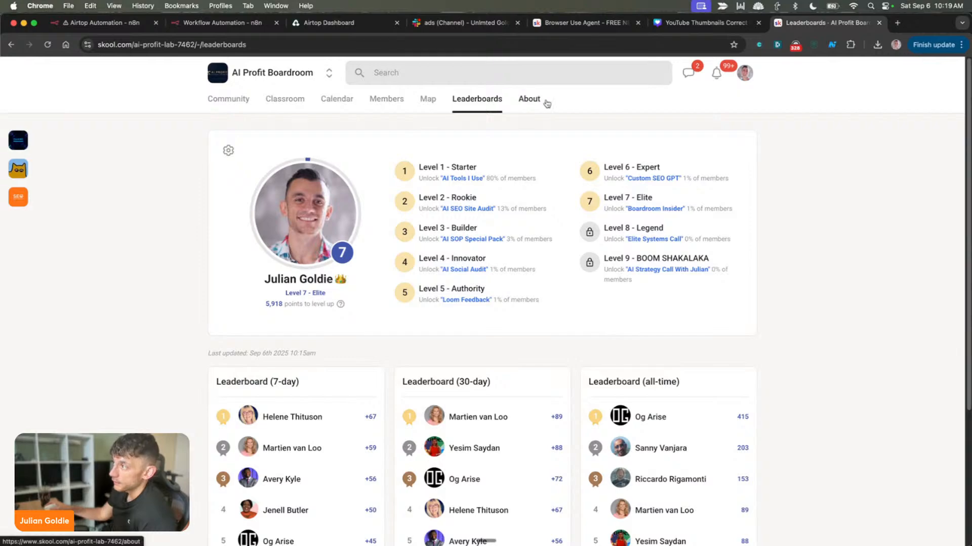
pyautogui.moveTo(356, 120); pyautogui.dragTo(791, 299)
pyautogui.click(791, 300)
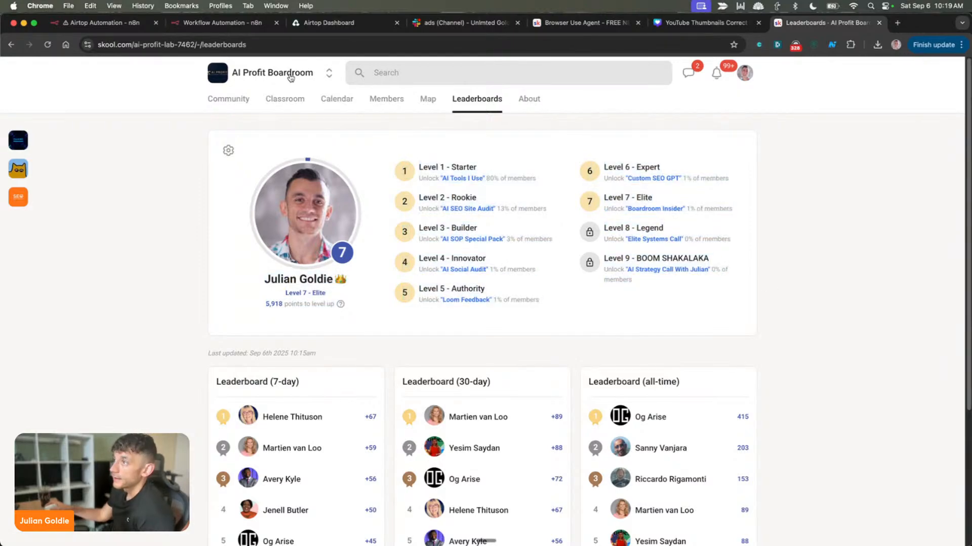
# Open the AI Profit Boardroom's About page and skim its description
pyautogui.click(237, 99)
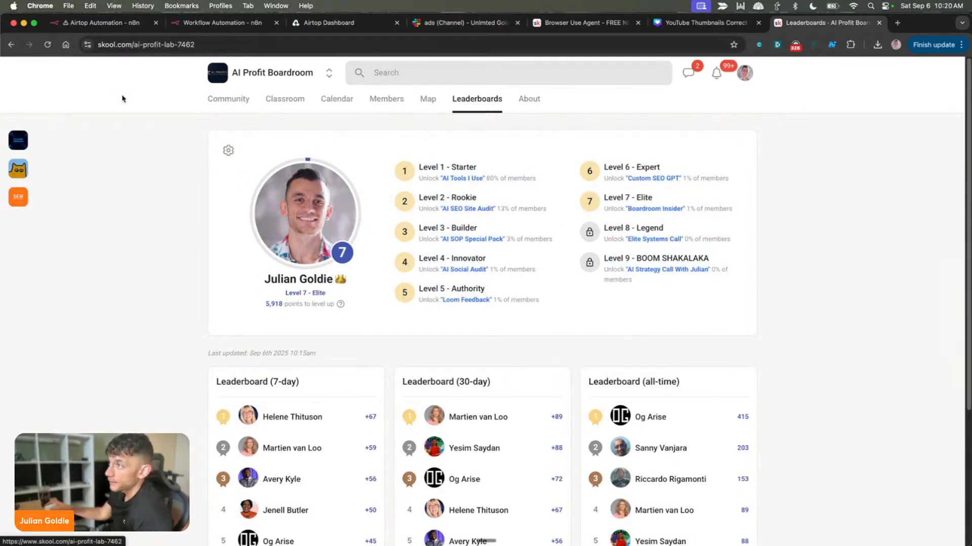
pyautogui.click(537, 101)
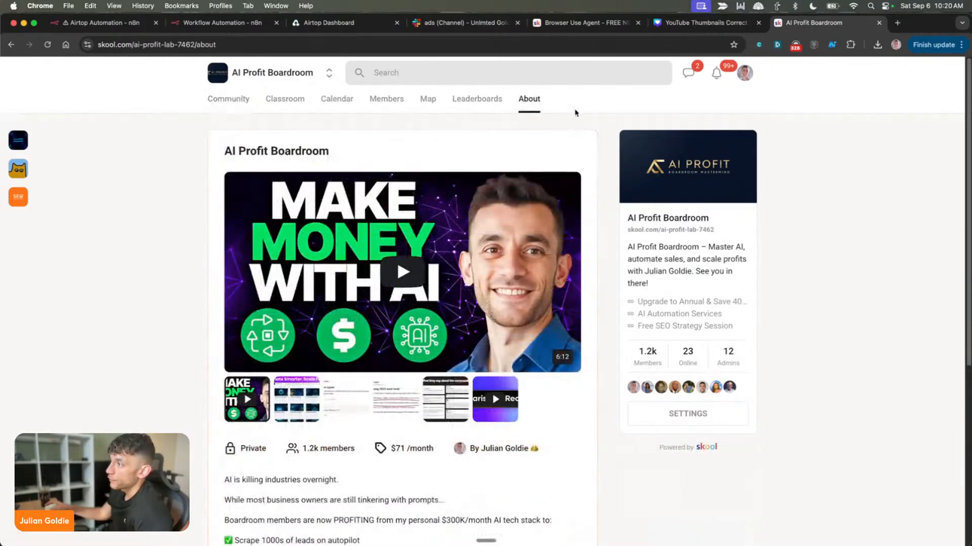
pyautogui.scroll(-10, 623, 223)
pyautogui.scroll(10, 614, 276)
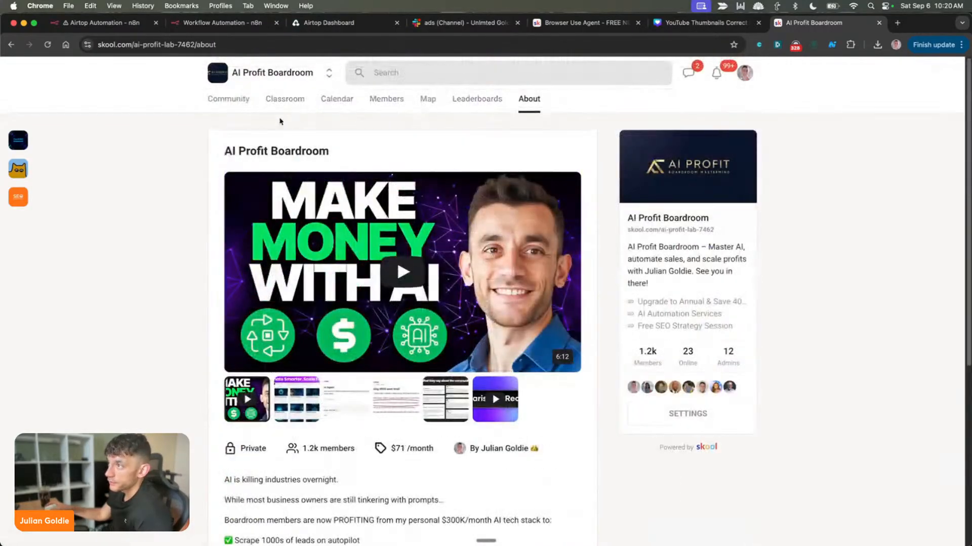
# Return to the AI Profit Boardroom feed, then switch to the AI Money Lab community and open its feed
pyautogui.click(249, 107)
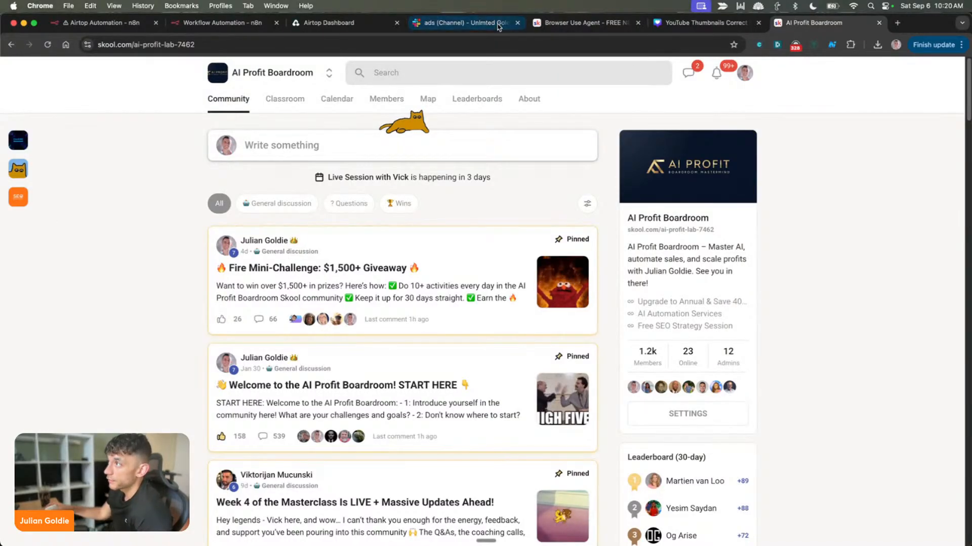
pyautogui.click(582, 22)
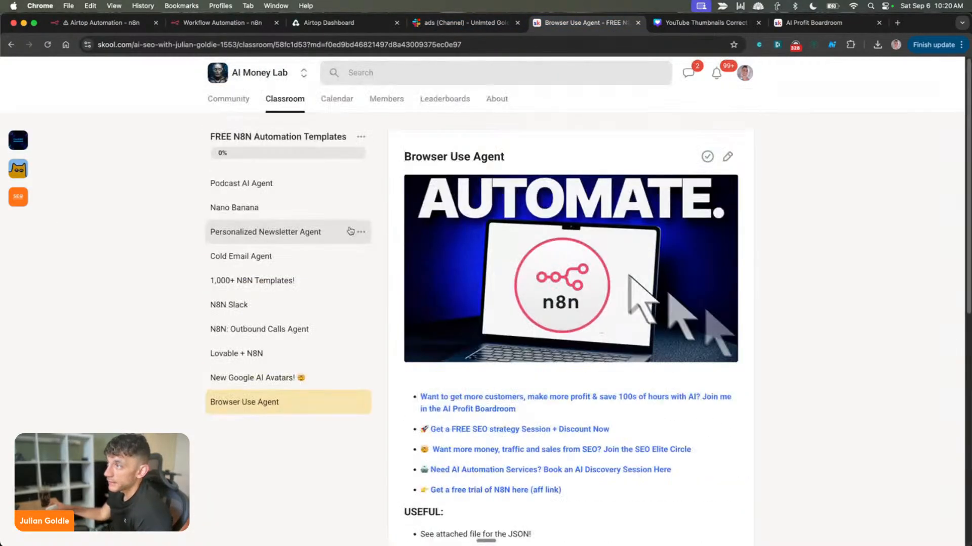
pyautogui.click(222, 72)
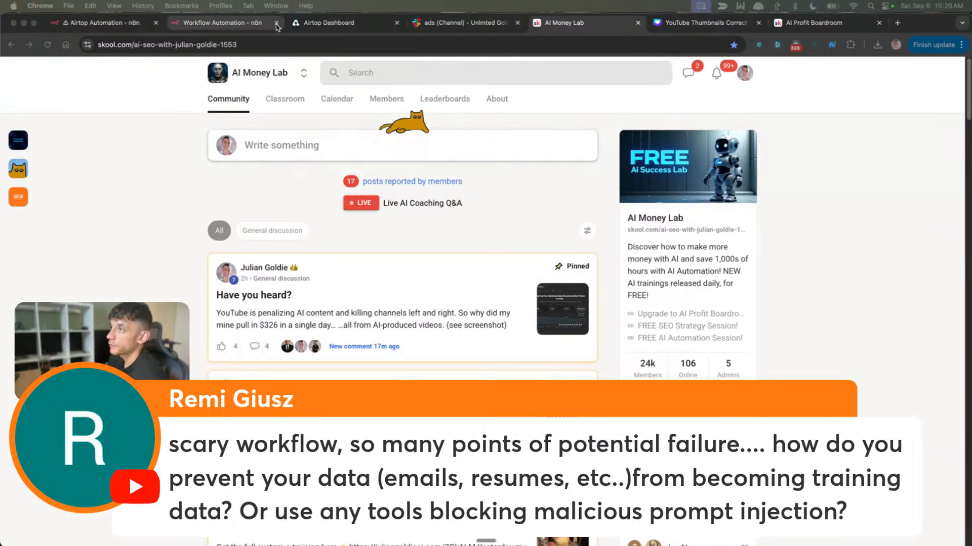
# Look over the phases of the imported n8n workflow, then view the browser profiles in the Airtop dashboard
pyautogui.click(222, 22)
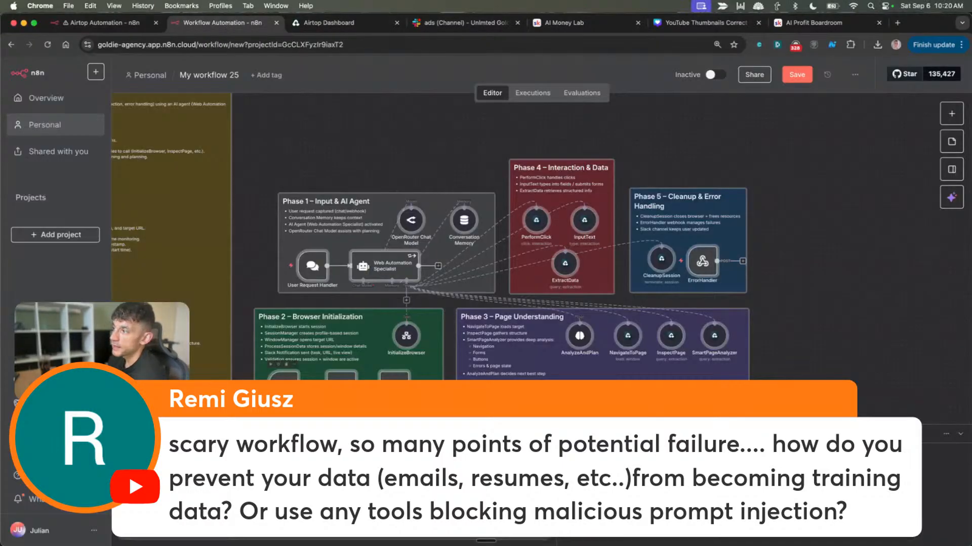
pyautogui.scroll(-3, 424, 248)
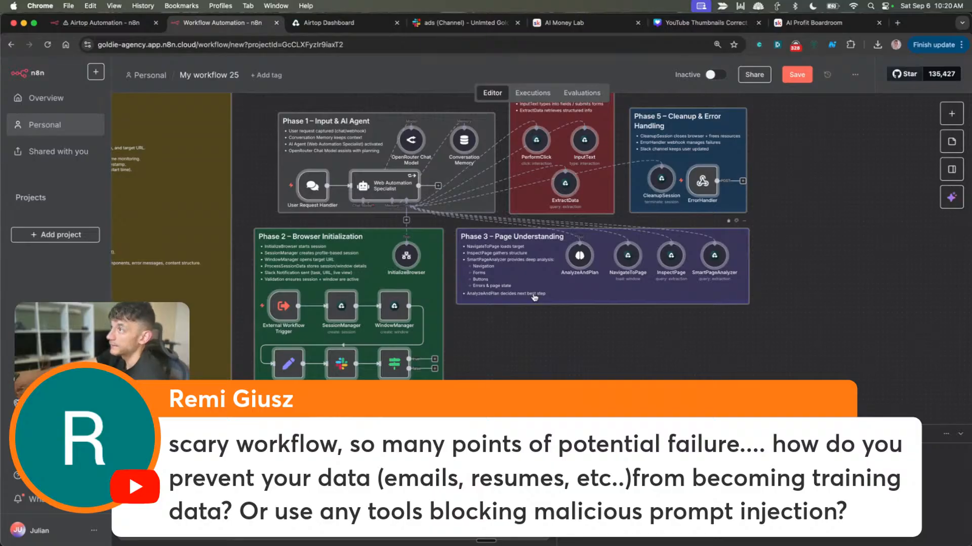
pyautogui.click(323, 26)
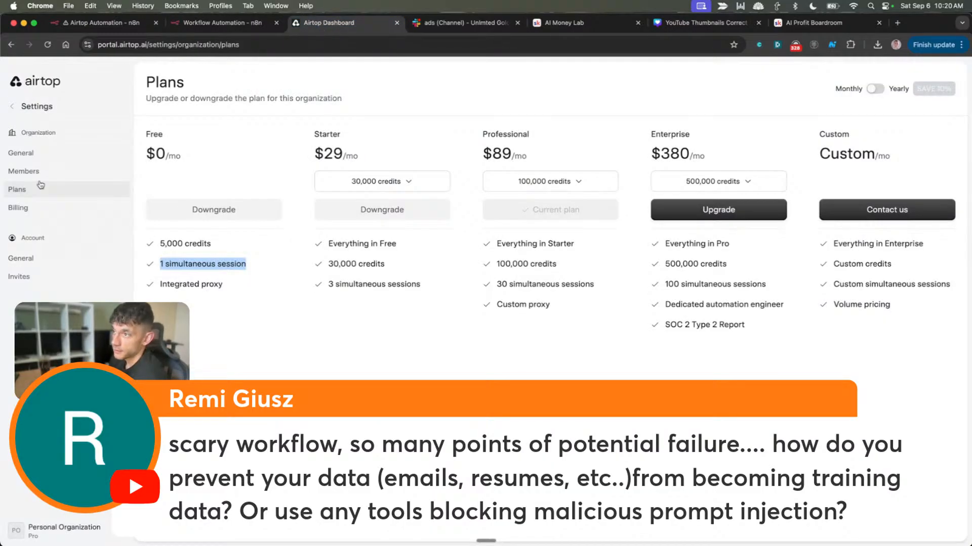
pyautogui.click(30, 108)
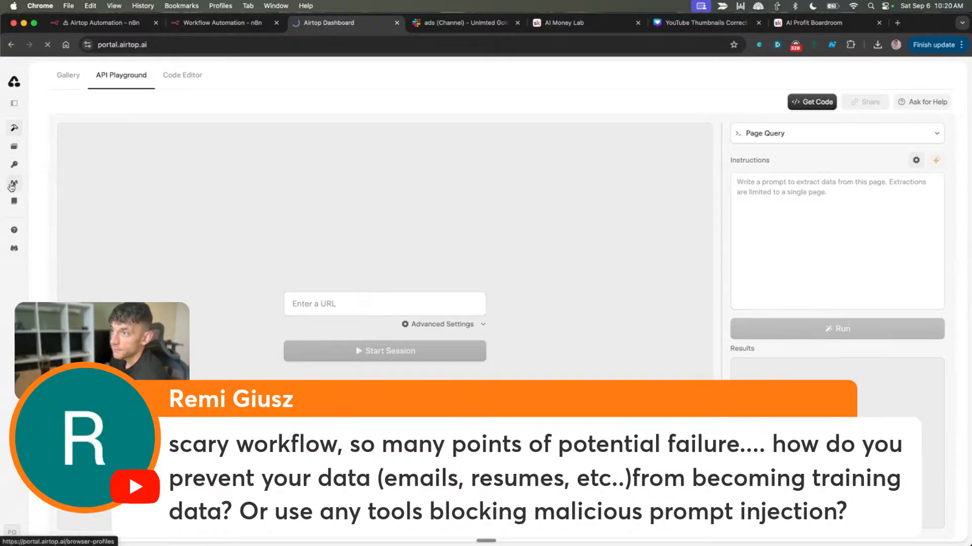
pyautogui.click(12, 167)
pyautogui.click(14, 184)
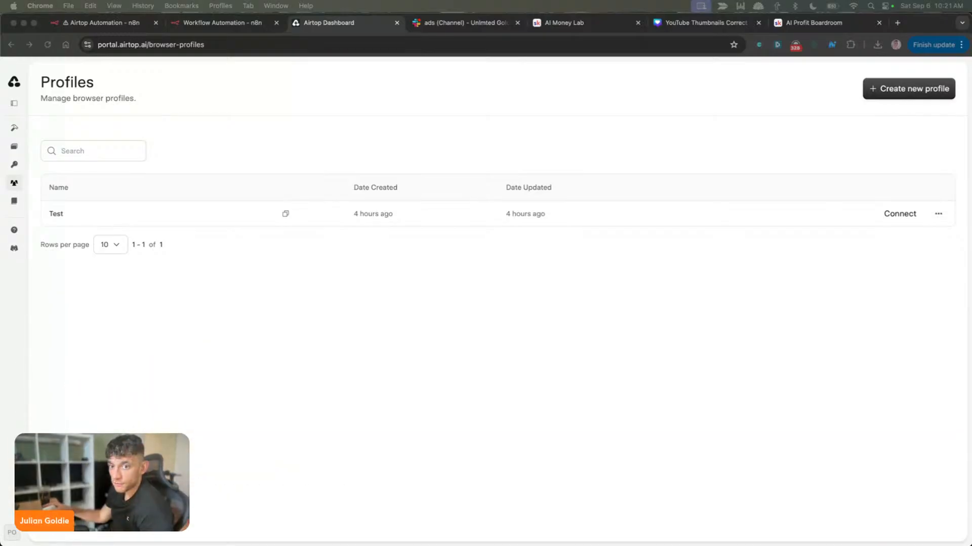
pyautogui.click(535, 152)
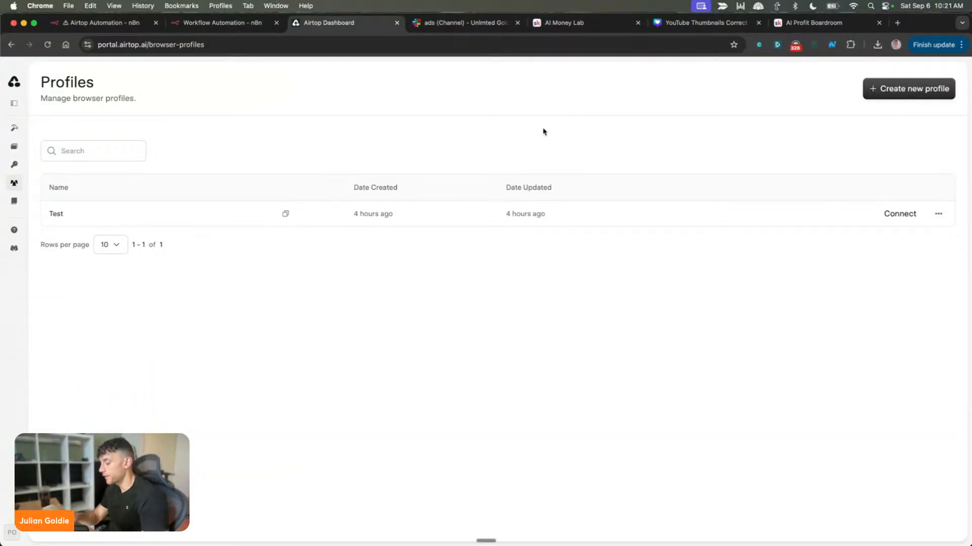
# Open the AI Time Machine Method automation page in a new browser tab and look over its offer
pyautogui.press('super+t')
pyautogui.write('automate')
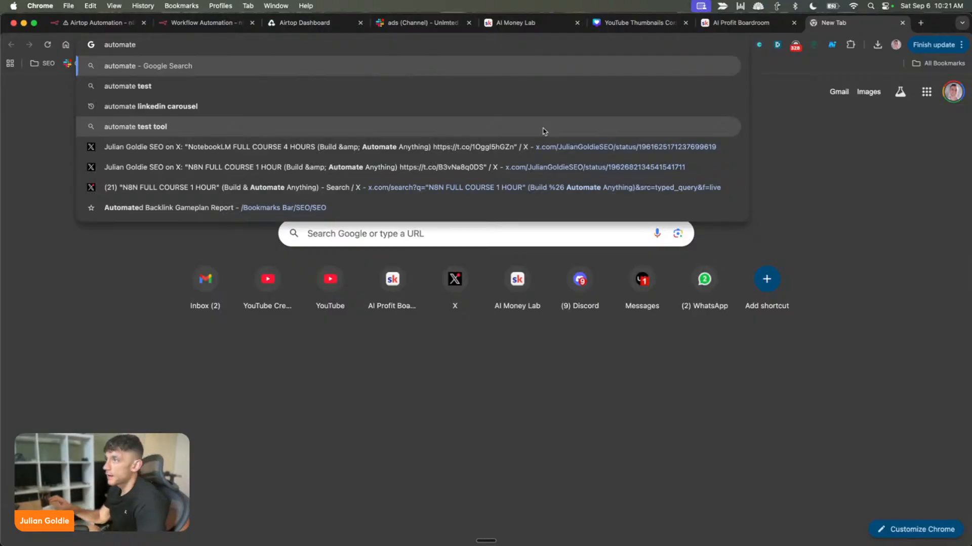
pyautogui.press('Return')
pyautogui.scroll(-1, 518, 311)
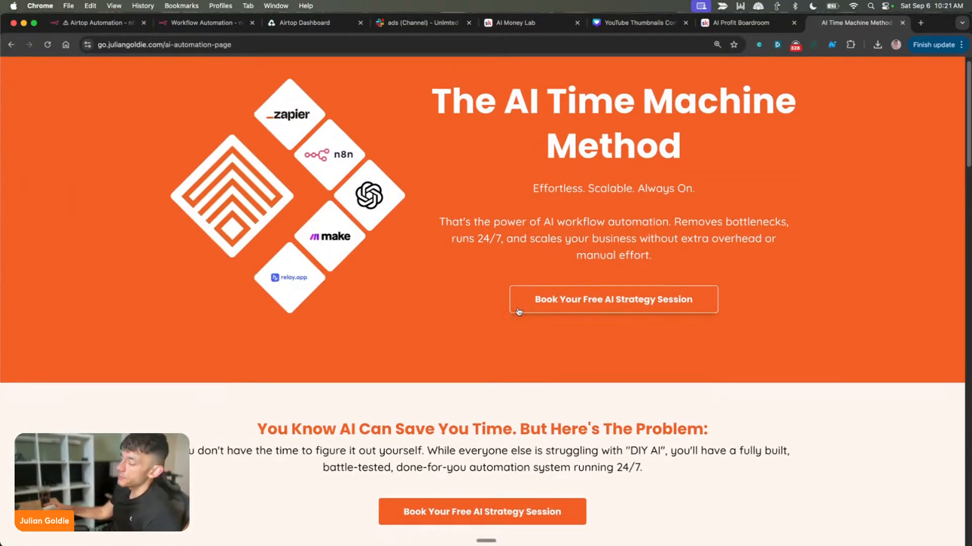
pyautogui.scroll(-1, 518, 311)
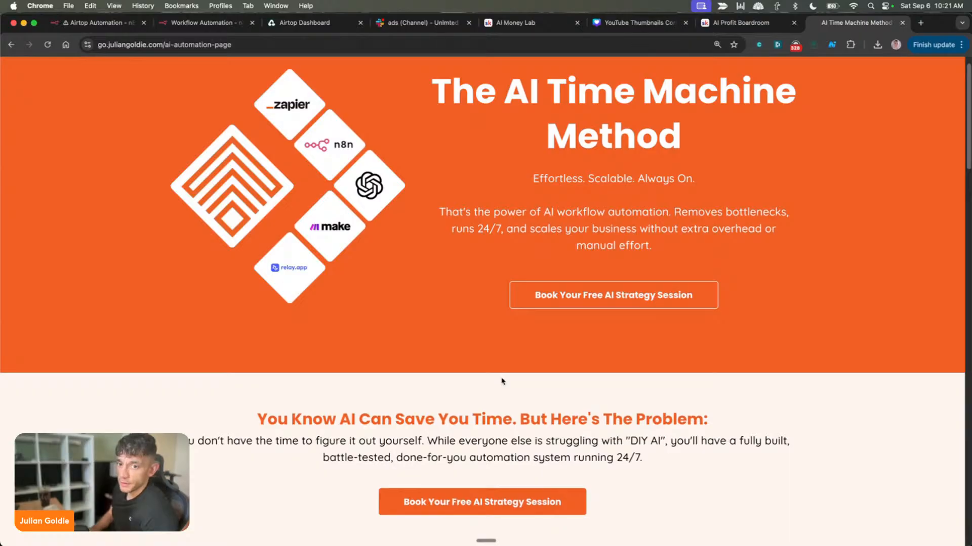
# Skim the AI Time Machine Method page down to its process section, then return to the page heading and highlight it
pyautogui.scroll(-7, 503, 381)
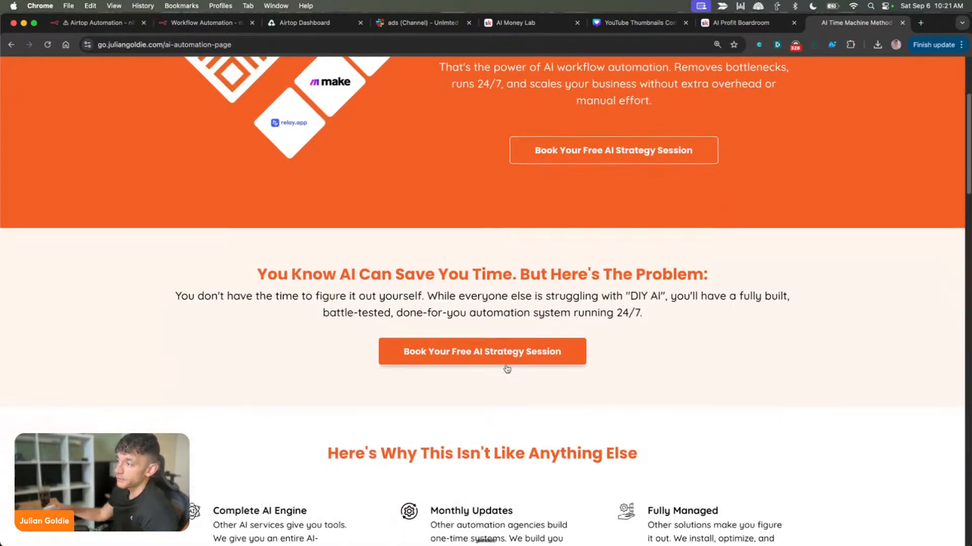
pyautogui.scroll(-7, 507, 376)
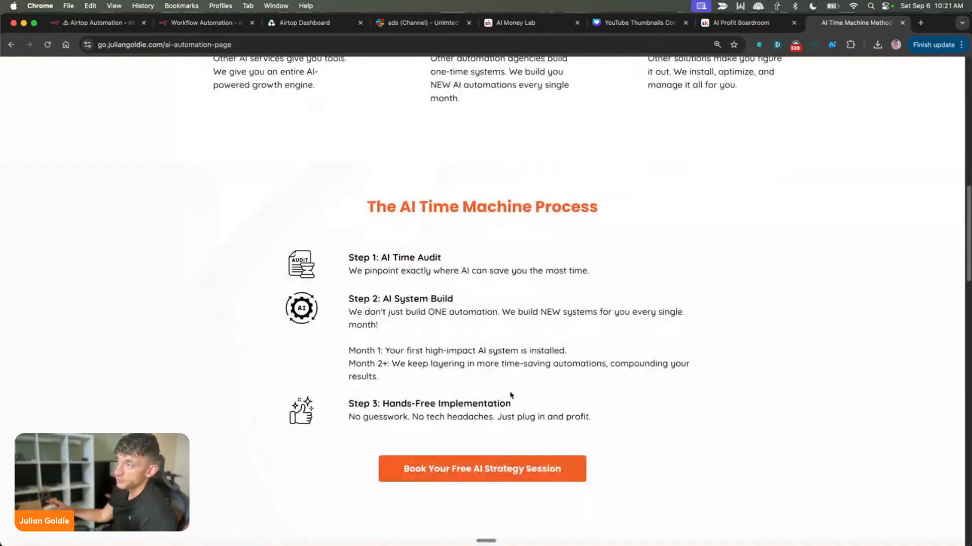
pyautogui.moveTo(384, 115); pyautogui.dragTo(690, 451)
pyautogui.click(644, 381)
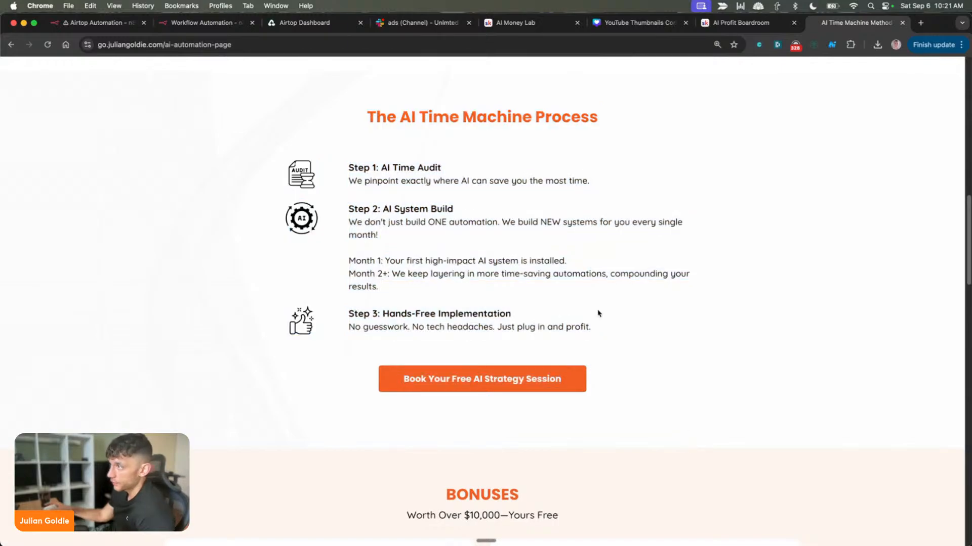
pyautogui.scroll(14, 475, 250)
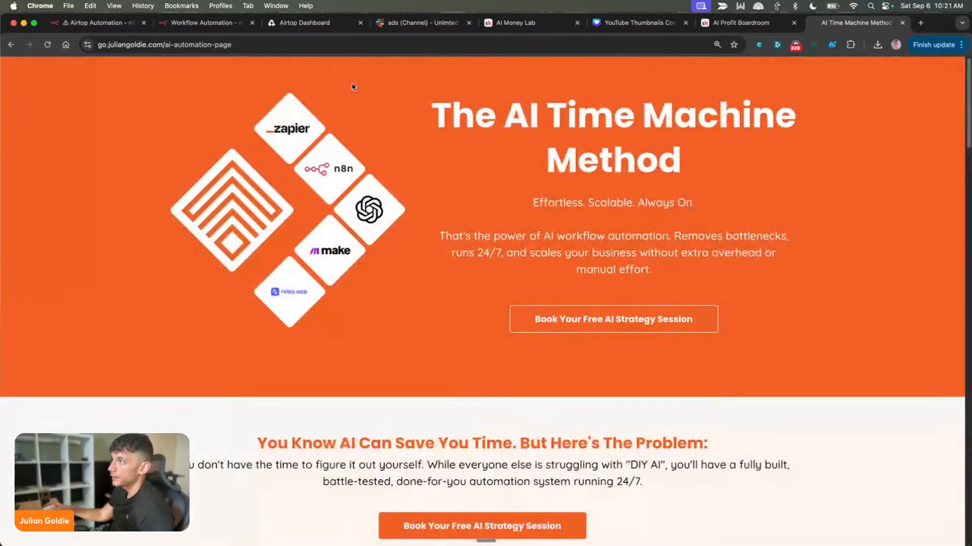
pyautogui.moveTo(384, 91); pyautogui.dragTo(809, 174)
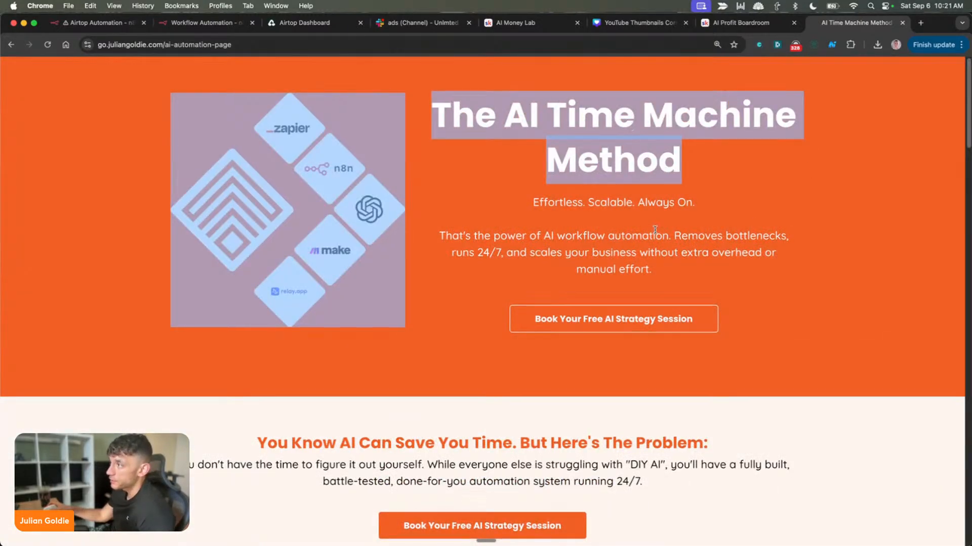
# Highlight in turn the AI Time Audit, AI System Build and Hands-Free Implementation steps in the AI Time Machine Process section
pyautogui.scroll(-15, 654, 229)
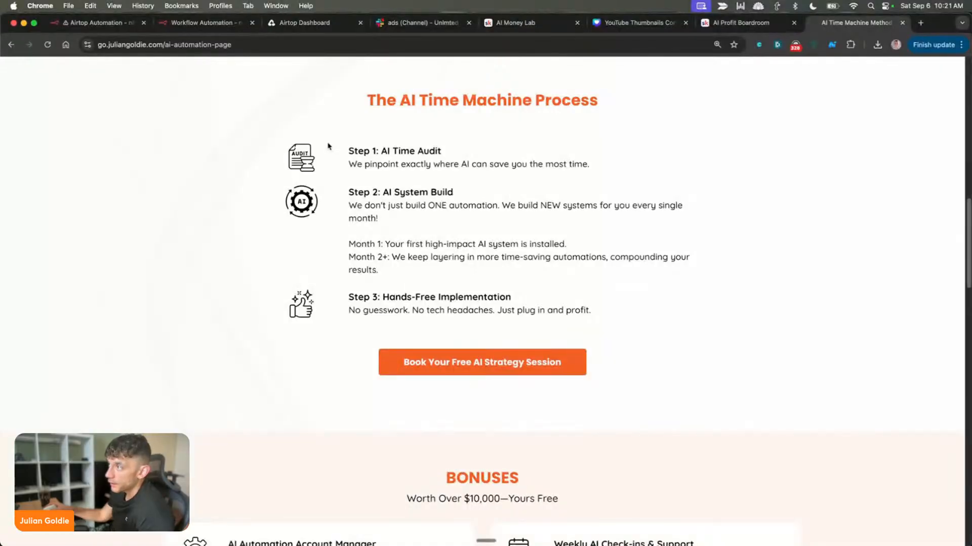
pyautogui.moveTo(328, 146); pyautogui.dragTo(584, 162)
pyautogui.moveTo(337, 199); pyautogui.dragTo(397, 275)
pyautogui.moveTo(339, 299); pyautogui.dragTo(653, 318)
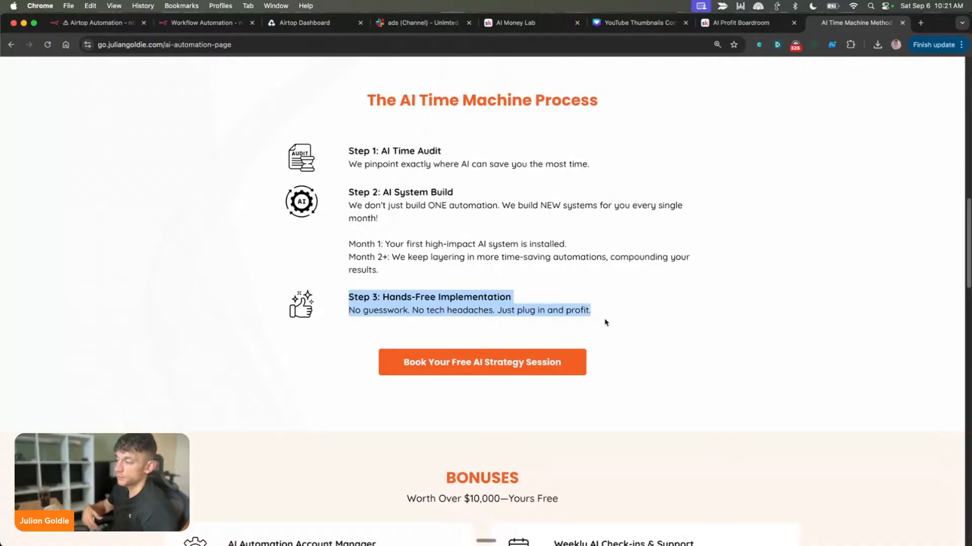
# Review the automation page's bonuses, client testimonials and time-savings section, then return to the page heading
pyautogui.scroll(-20, 644, 353)
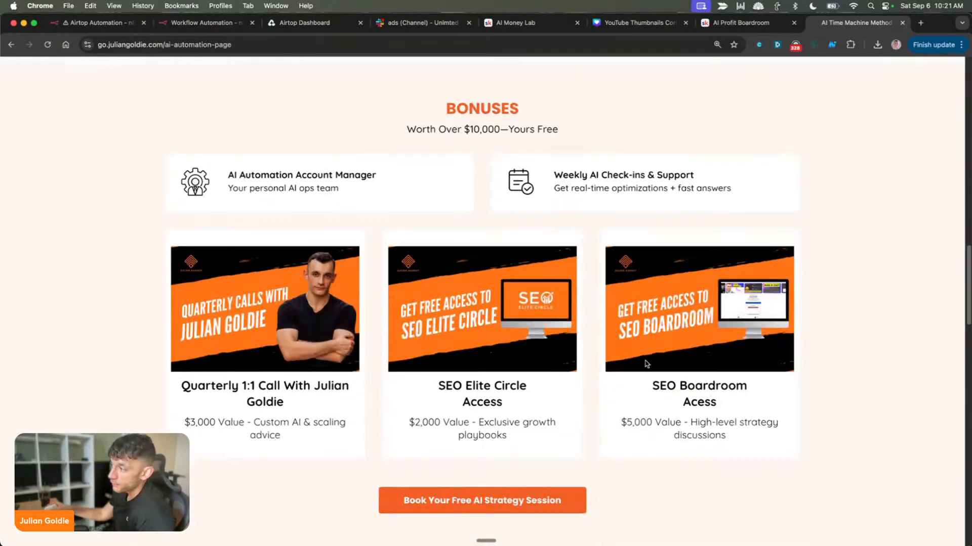
pyautogui.scroll(-8, 630, 392)
pyautogui.scroll(20, 622, 432)
pyautogui.scroll(-20, 585, 533)
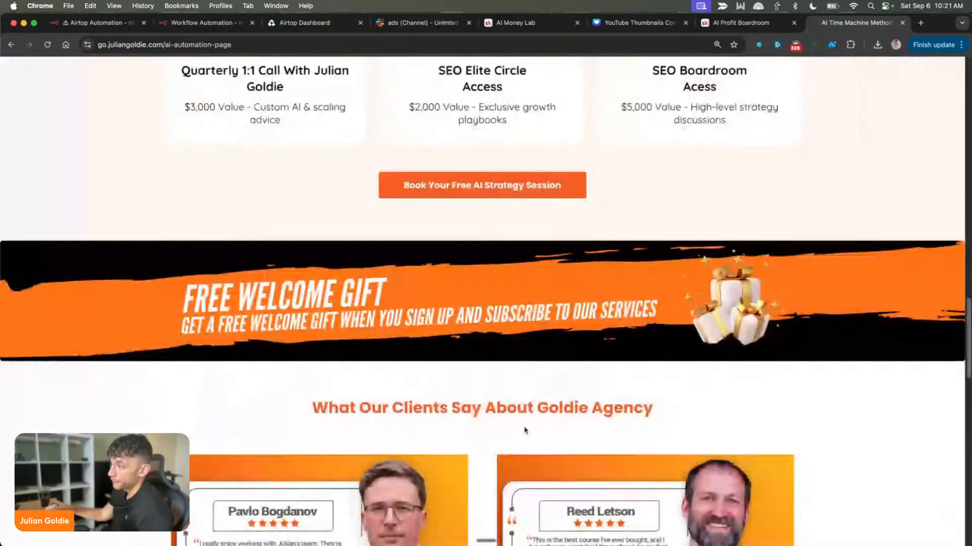
pyautogui.scroll(3, 524, 430)
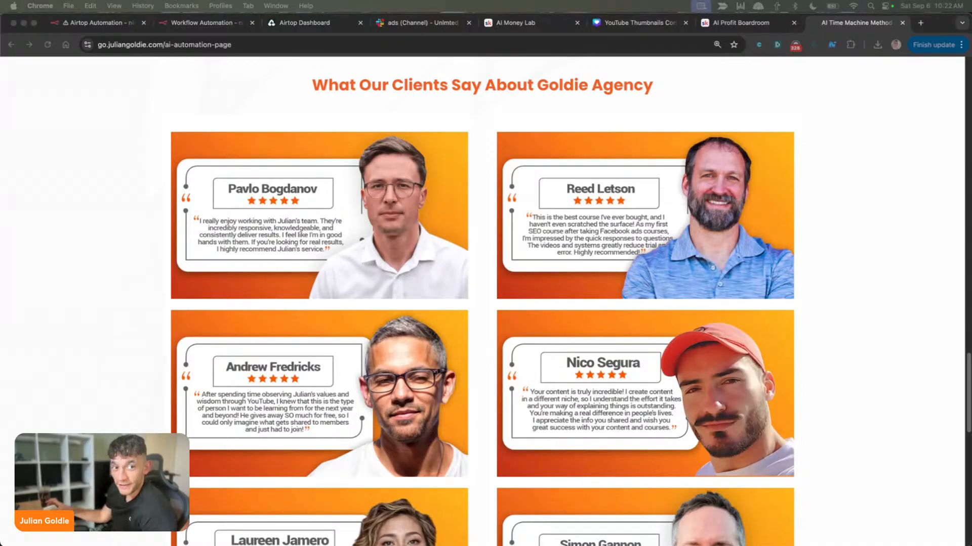
pyautogui.scroll(-10, 657, 284)
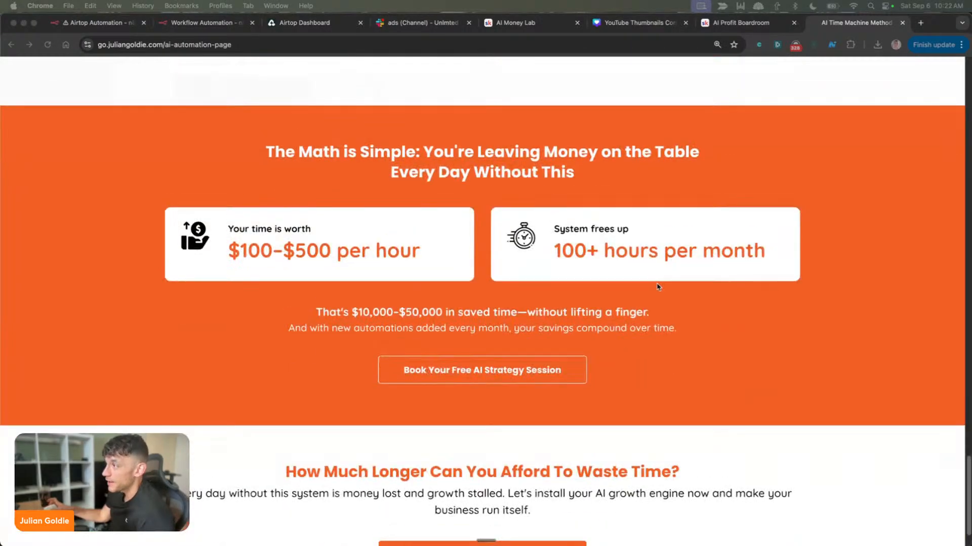
pyautogui.scroll(6, 695, 295)
pyautogui.scroll(15, 668, 269)
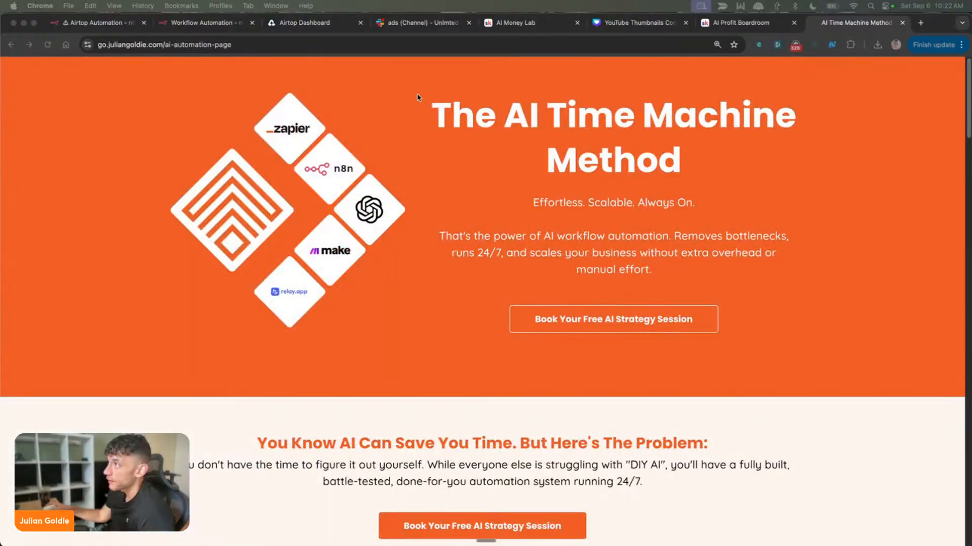
# Show the AI Profit Boardroom feed briefly, then switch to the AI Money Lab community and open its Classroom
pyautogui.click(742, 23)
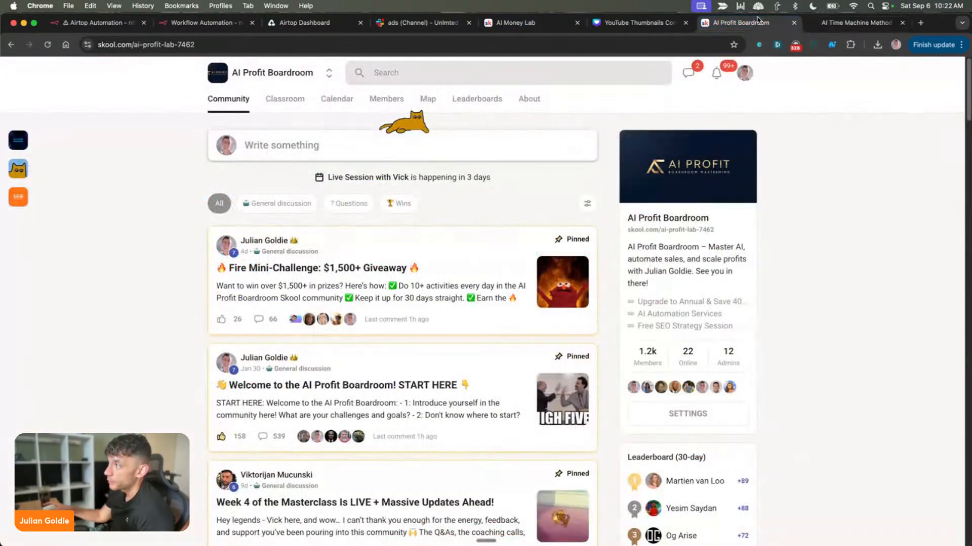
pyautogui.click(515, 23)
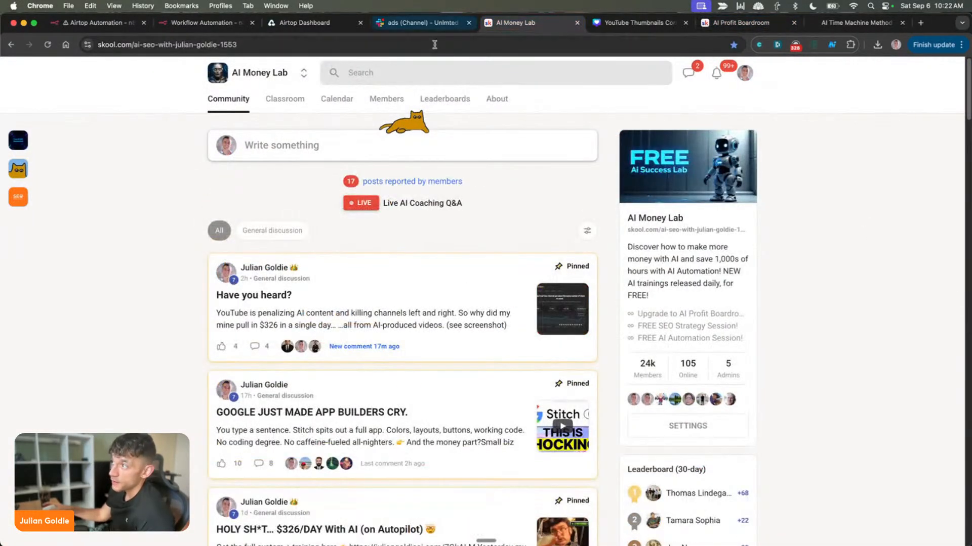
pyautogui.click(297, 98)
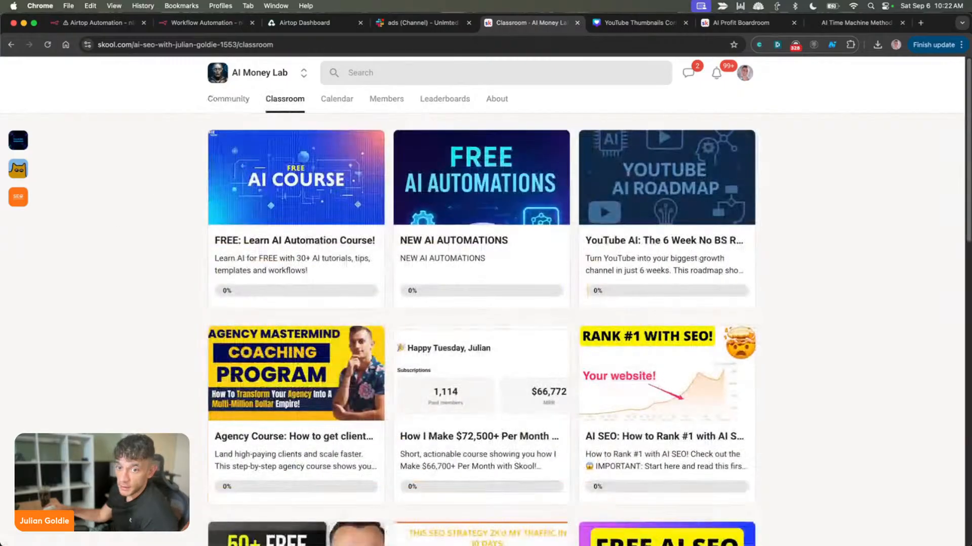